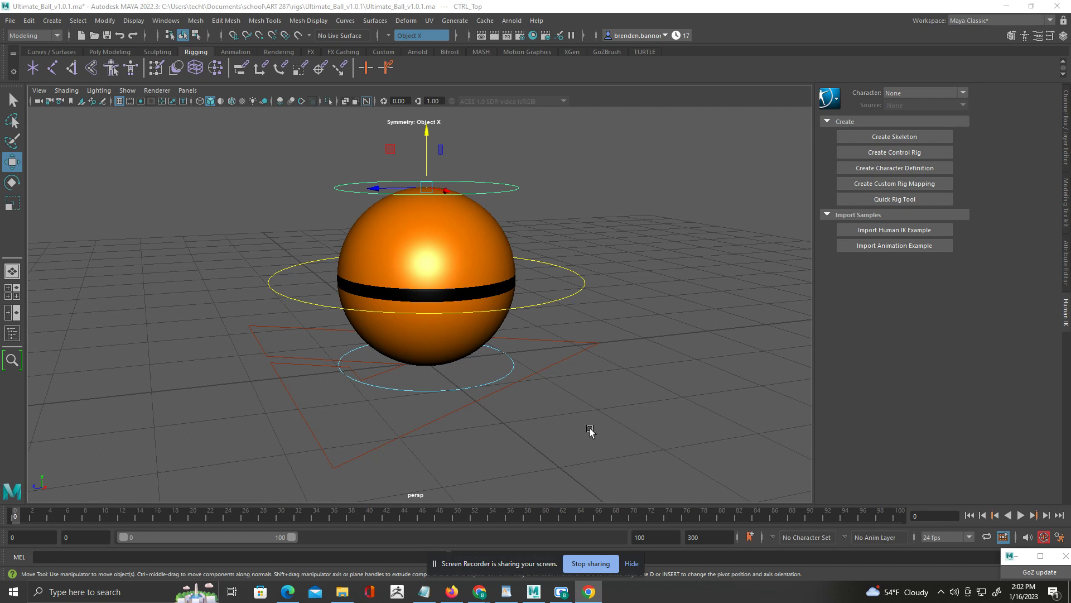
Select the ball rig's top control, try stretching the ball upward with it, and undo the stretch.
{"action": "scroll", "coordinate": [586, 430], "scroll_direction": "down", "scroll_amount": 5}
{"action": "left_click", "coordinate": [411, 412]}
{"action": "left_click_drag", "start_coordinate": [411, 411], "coordinate": [434, 411], "text": "alt"}
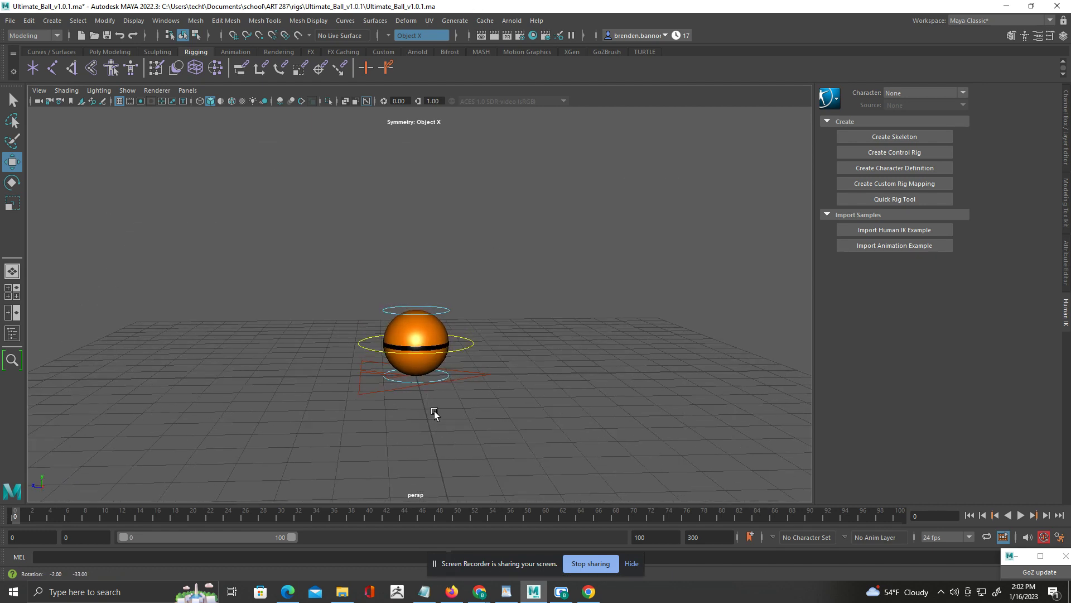
{"action": "scroll", "coordinate": [437, 374], "scroll_direction": "up", "scroll_amount": 3}
{"action": "left_click_drag", "start_coordinate": [437, 374], "coordinate": [461, 355], "text": "alt"}
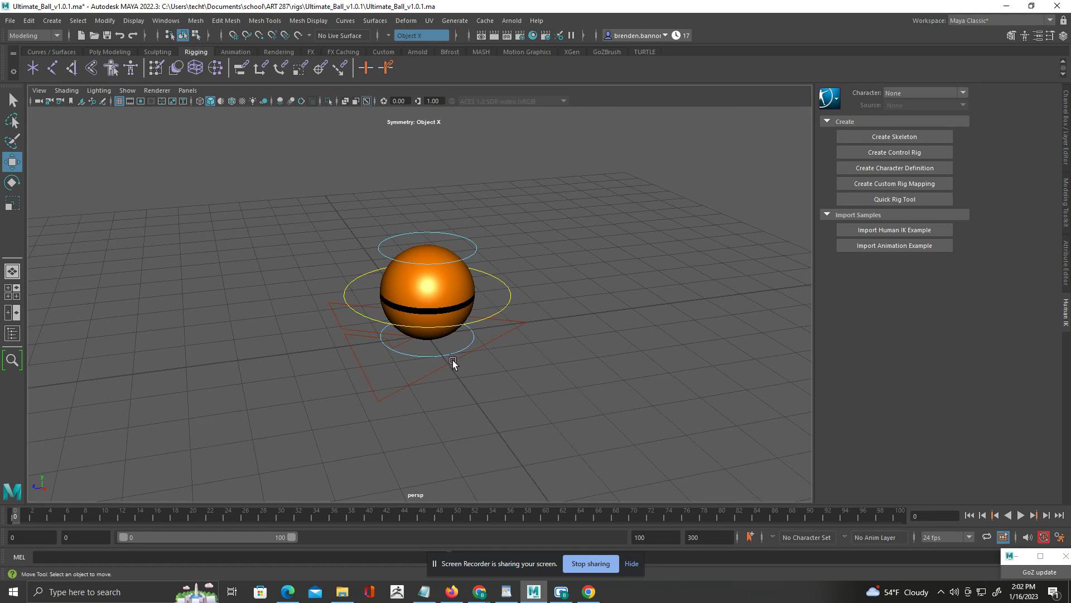
{"action": "scroll", "coordinate": [472, 248], "scroll_direction": "up", "scroll_amount": 1}
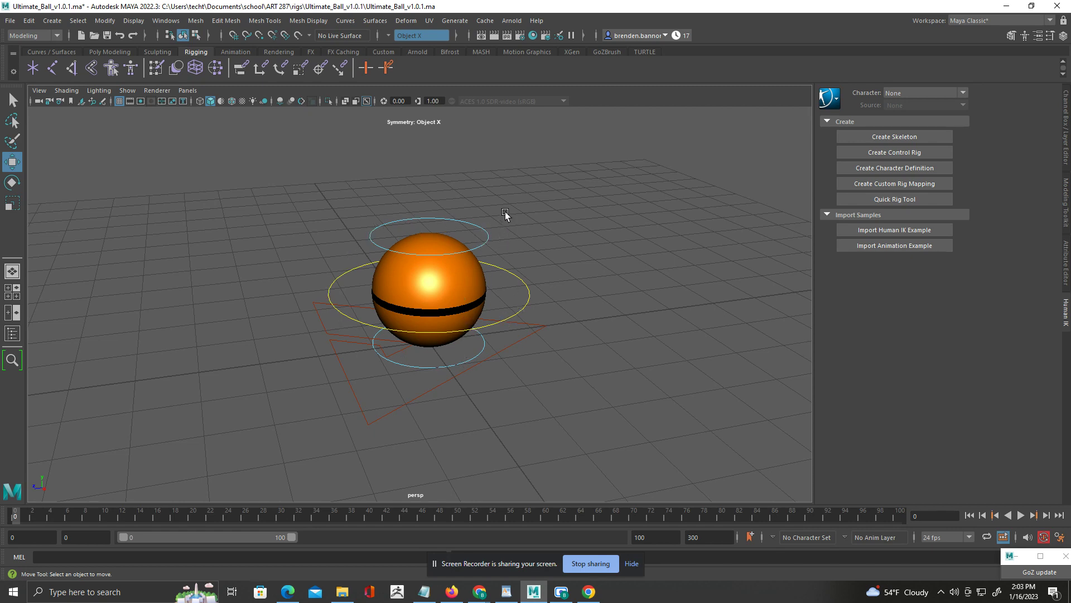
{"action": "left_click_drag", "start_coordinate": [506, 210], "coordinate": [457, 223]}
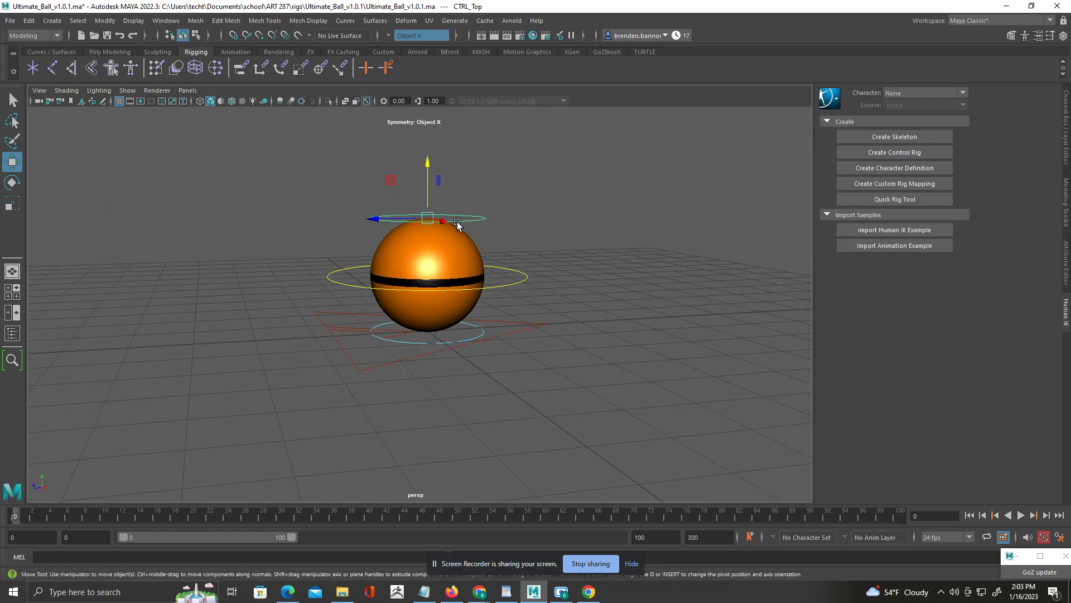
{"action": "left_click_drag", "start_coordinate": [428, 167], "coordinate": [427, 106]}
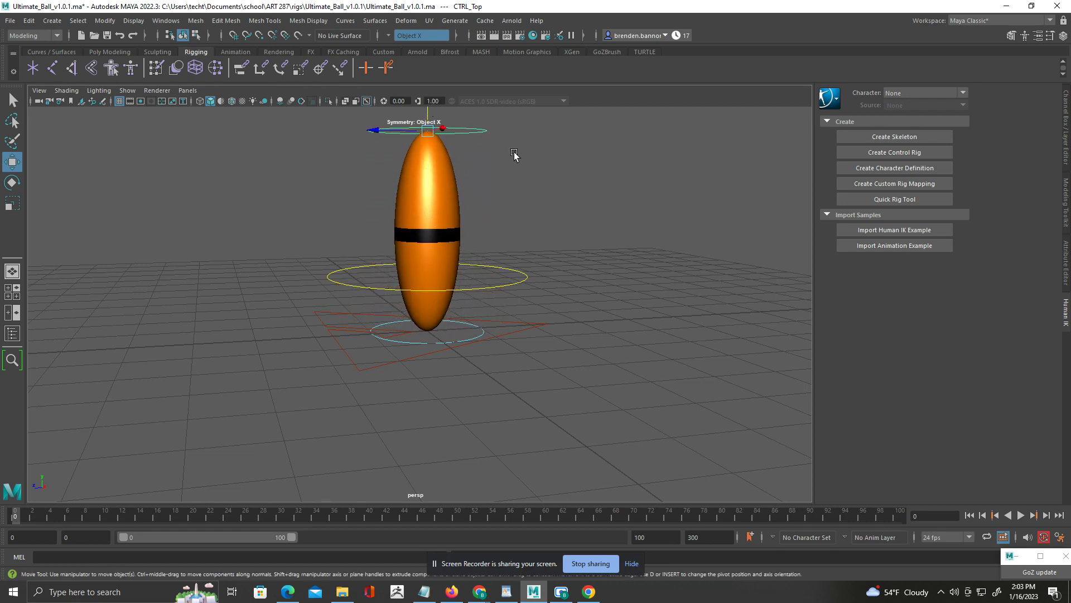
{"action": "key", "text": "ctrl+z"}
Reselect the ball's top control and try the Select, Move, Rotate and Scale tools on it, ending on the Move tool.
{"action": "left_click_drag", "start_coordinate": [522, 179], "coordinate": [519, 202], "text": "alt"}
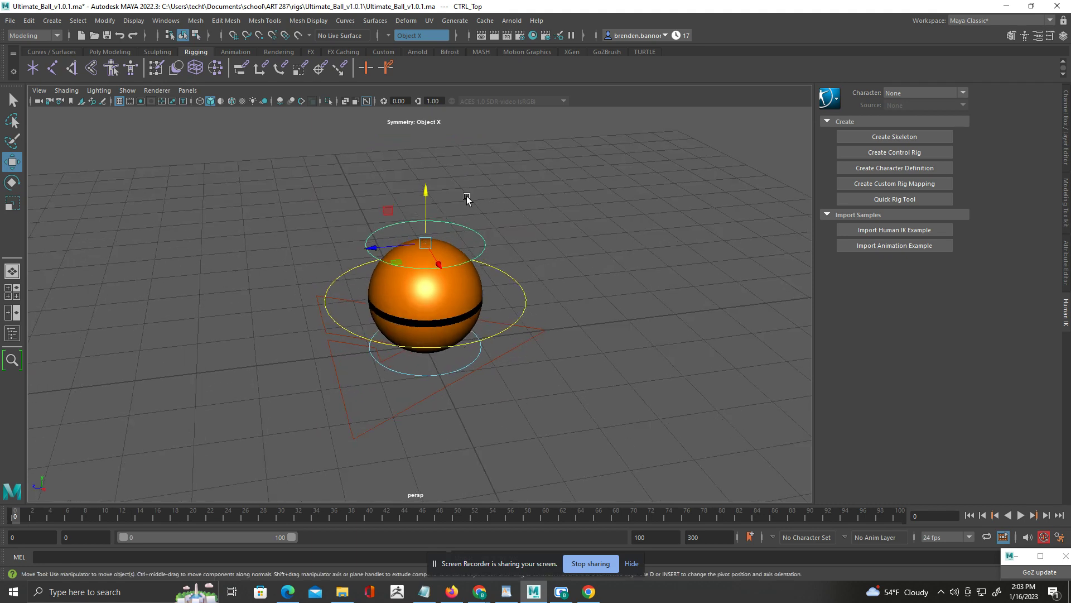
{"action": "left_click", "coordinate": [482, 191]}
{"action": "left_click_drag", "start_coordinate": [482, 202], "coordinate": [447, 229]}
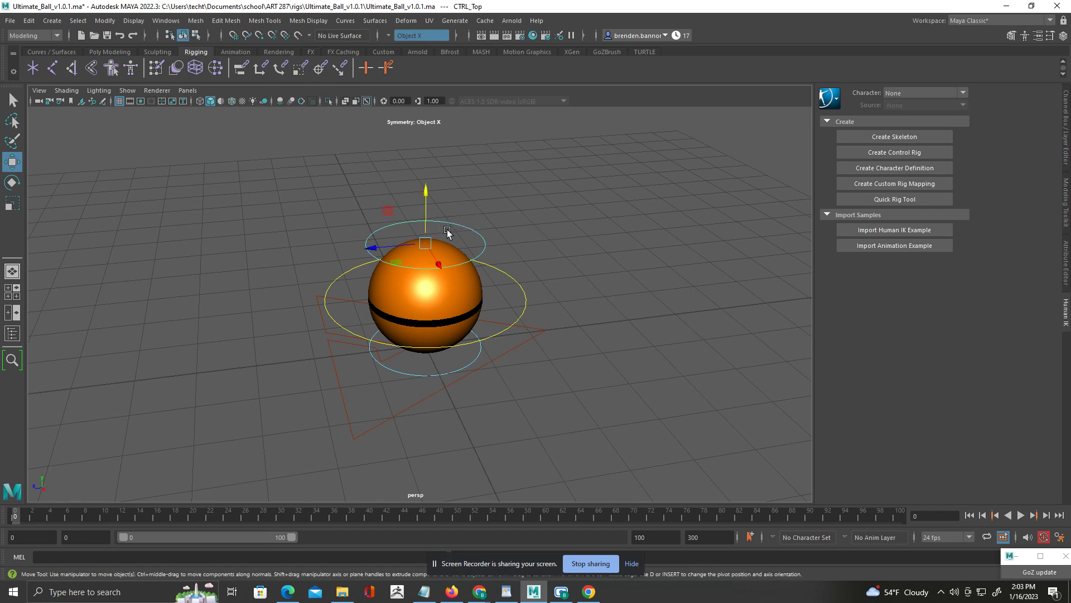
{"action": "left_click", "coordinate": [14, 101]}
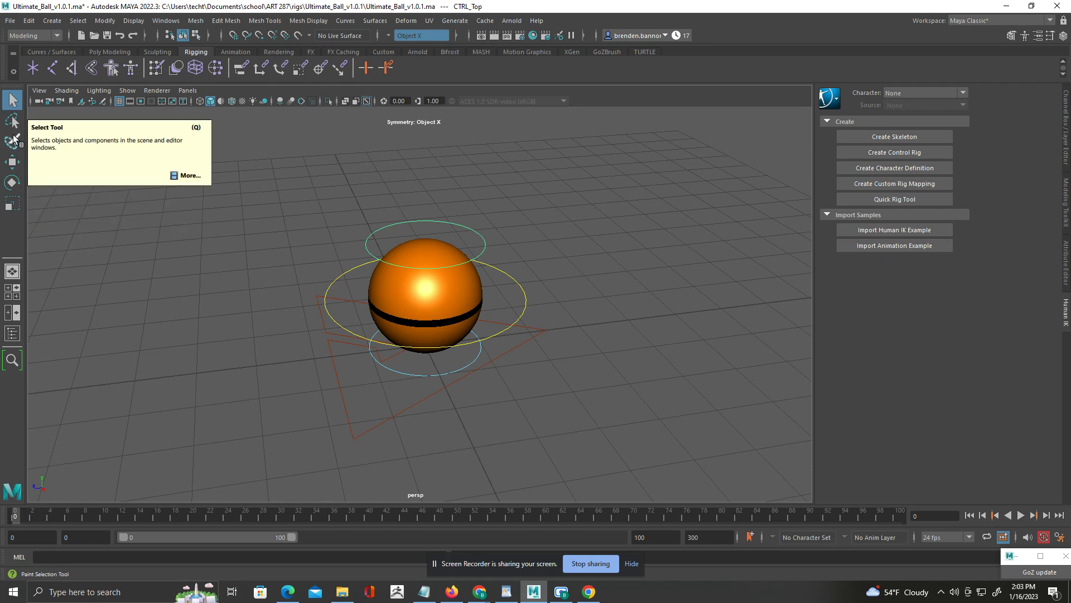
{"action": "left_click", "coordinate": [12, 163]}
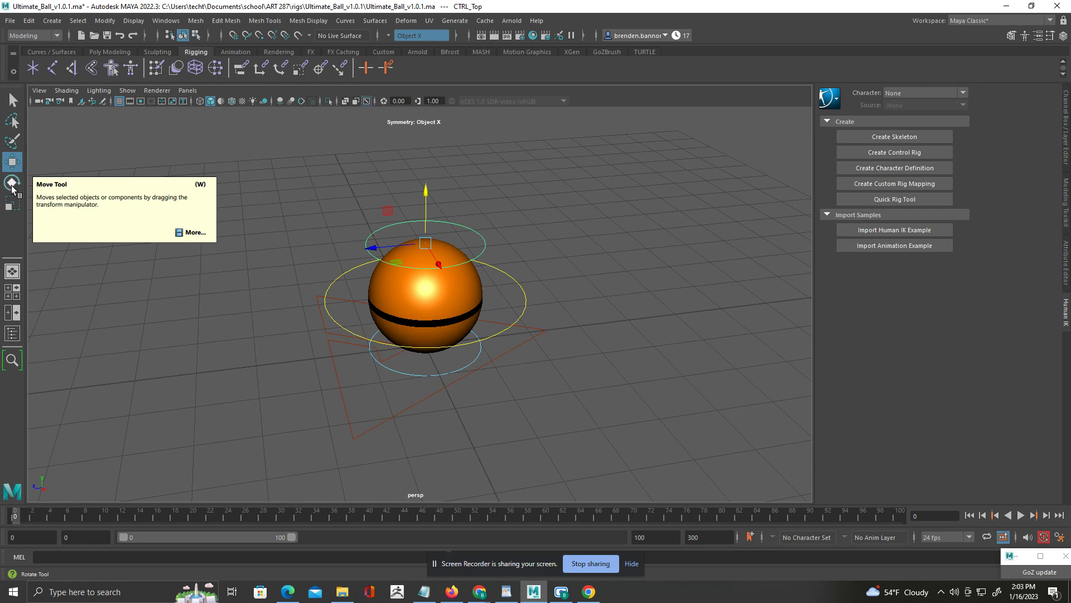
{"action": "left_click", "coordinate": [12, 185]}
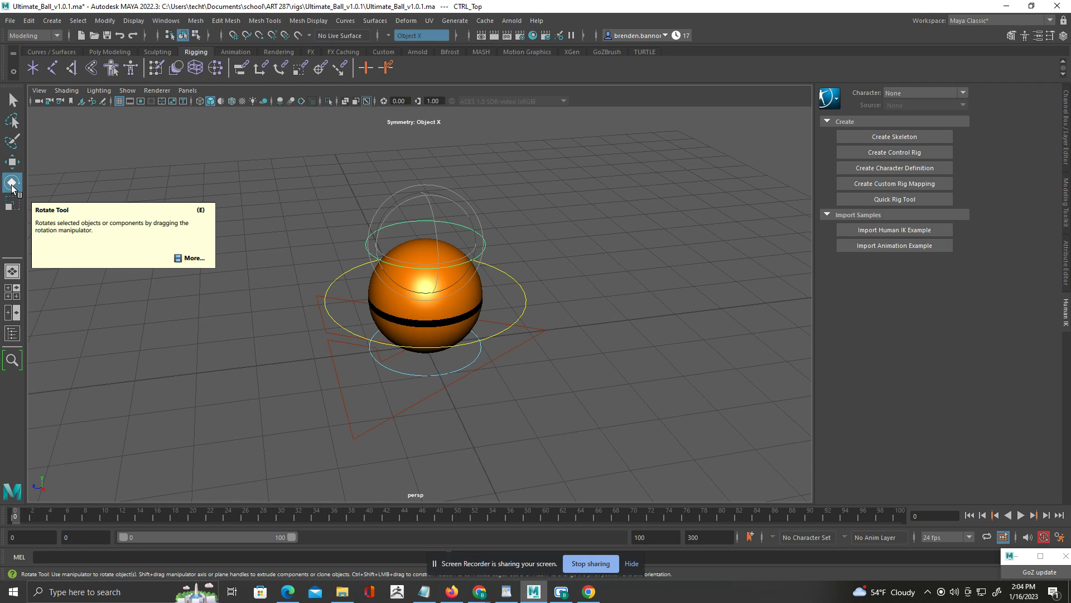
{"action": "left_click", "coordinate": [13, 206]}
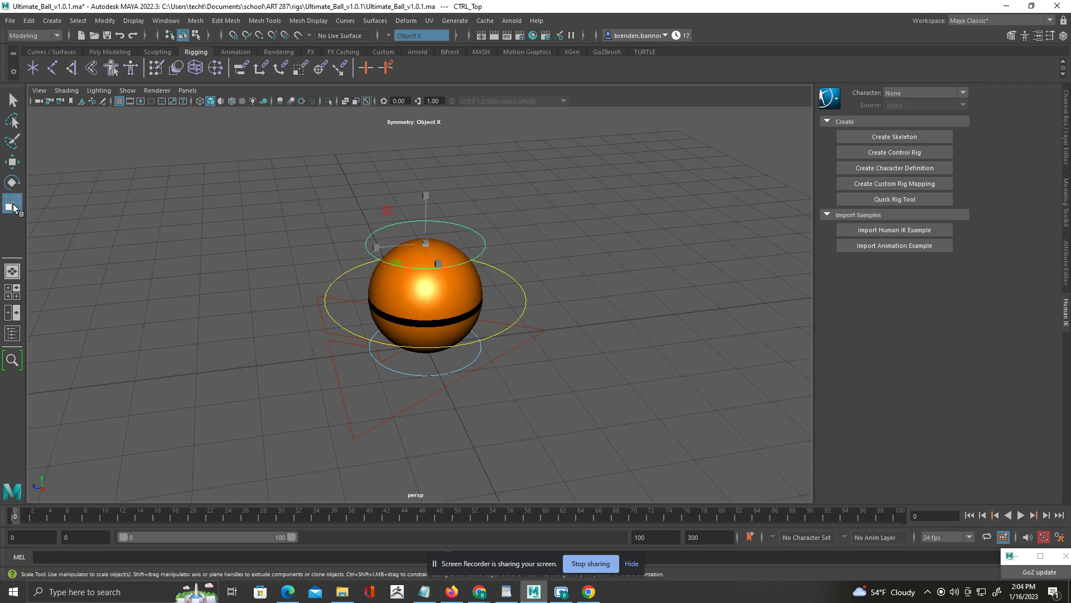
{"action": "left_click", "coordinate": [12, 162]}
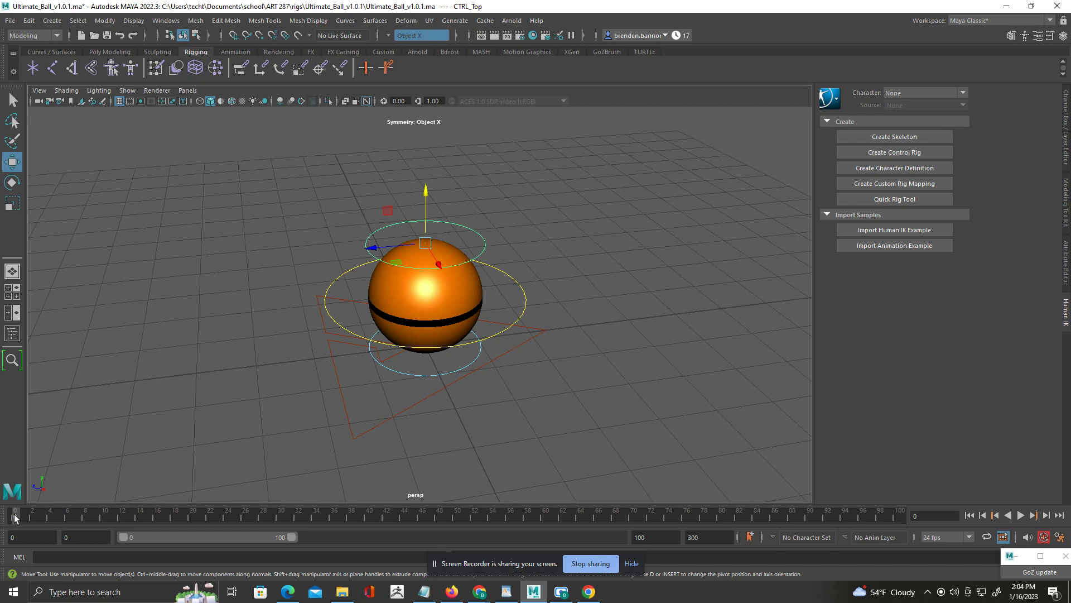
Play the timeline briefly from frame 0 and stop the playback.
{"action": "key", "text": "alt+v"}
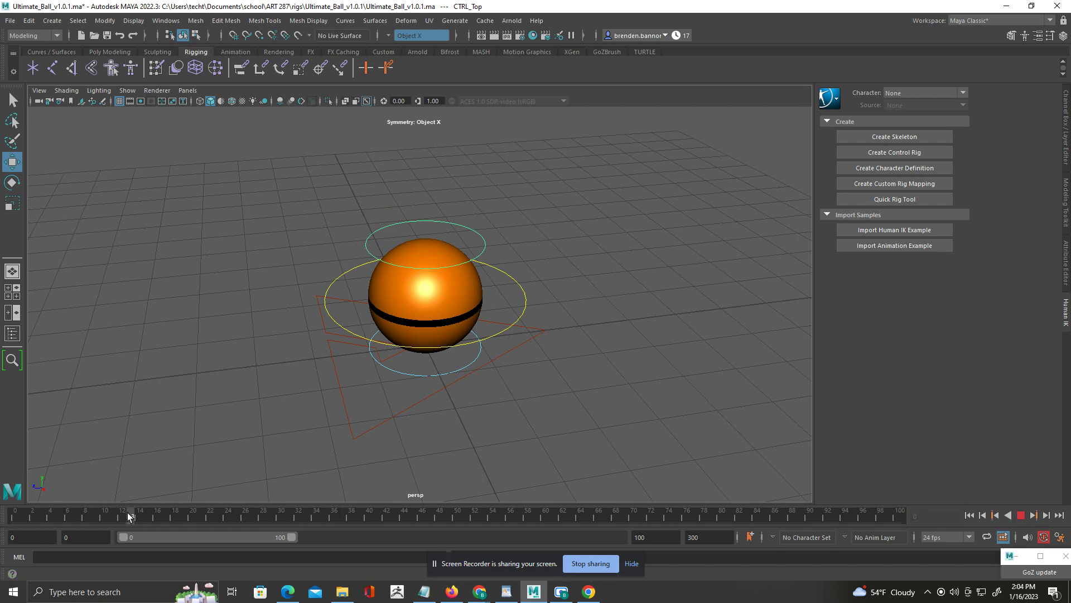
{"action": "key", "text": "alt+v"}
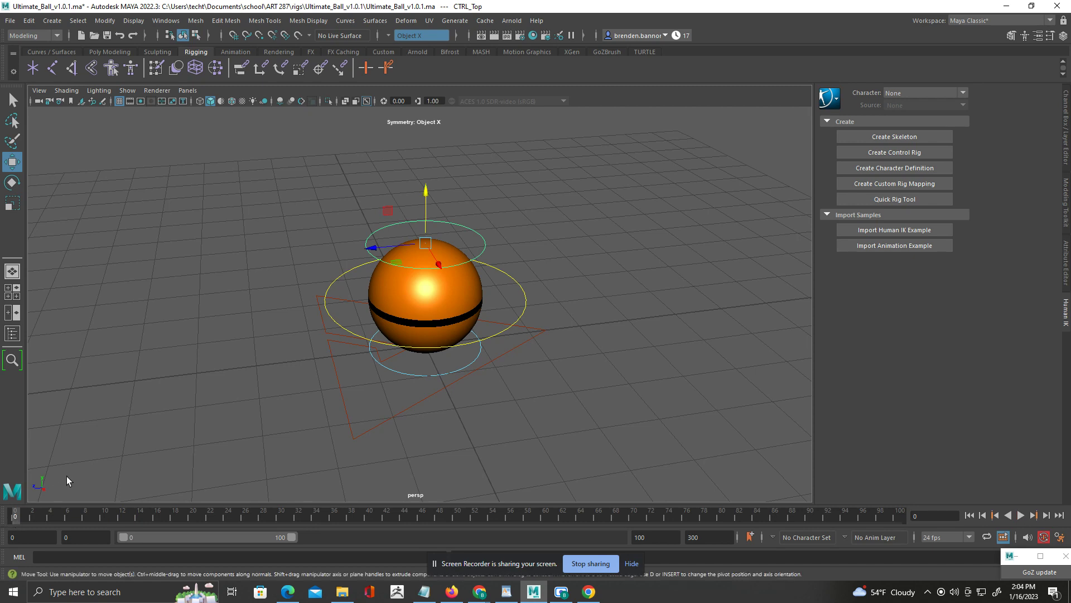
Select the arrow-shaped root control under the ball and try to set a keyframe on it at frame 0.
{"action": "left_click_drag", "start_coordinate": [152, 400], "coordinate": [202, 413], "text": "alt"}
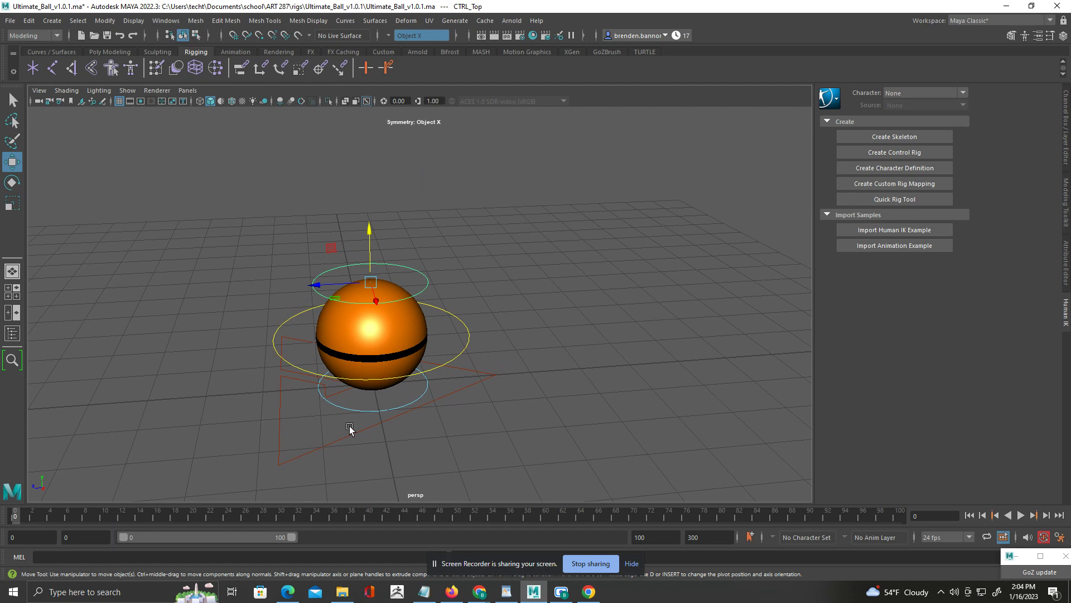
{"action": "left_click_drag", "start_coordinate": [371, 450], "coordinate": [373, 451]}
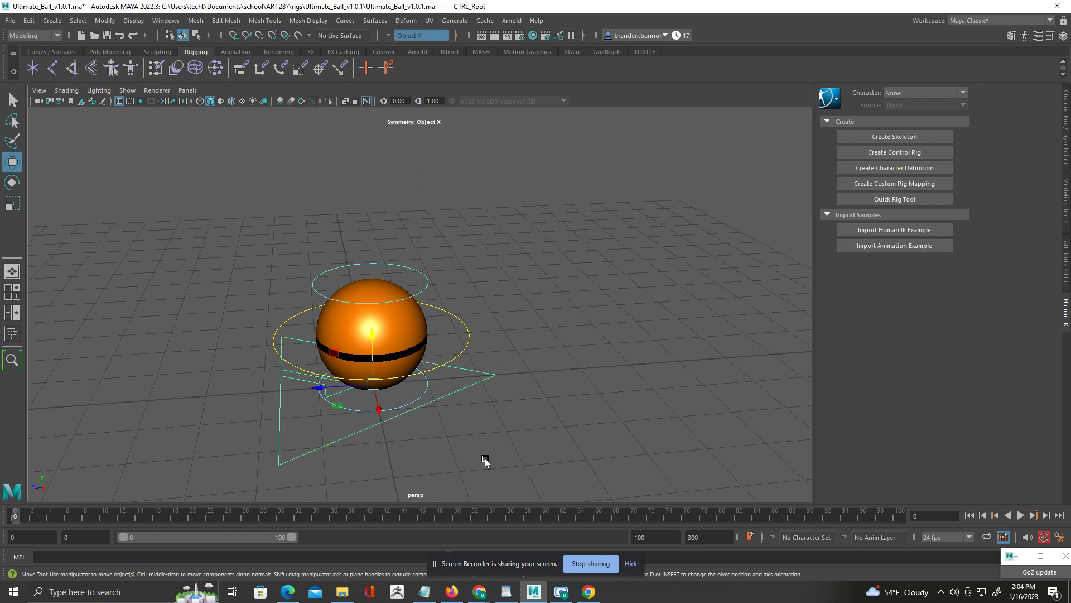
{"action": "left_click", "coordinate": [492, 432]}
{"action": "left_click", "coordinate": [459, 383]}
{"action": "left_click_drag", "start_coordinate": [467, 418], "coordinate": [424, 436], "text": "alt"}
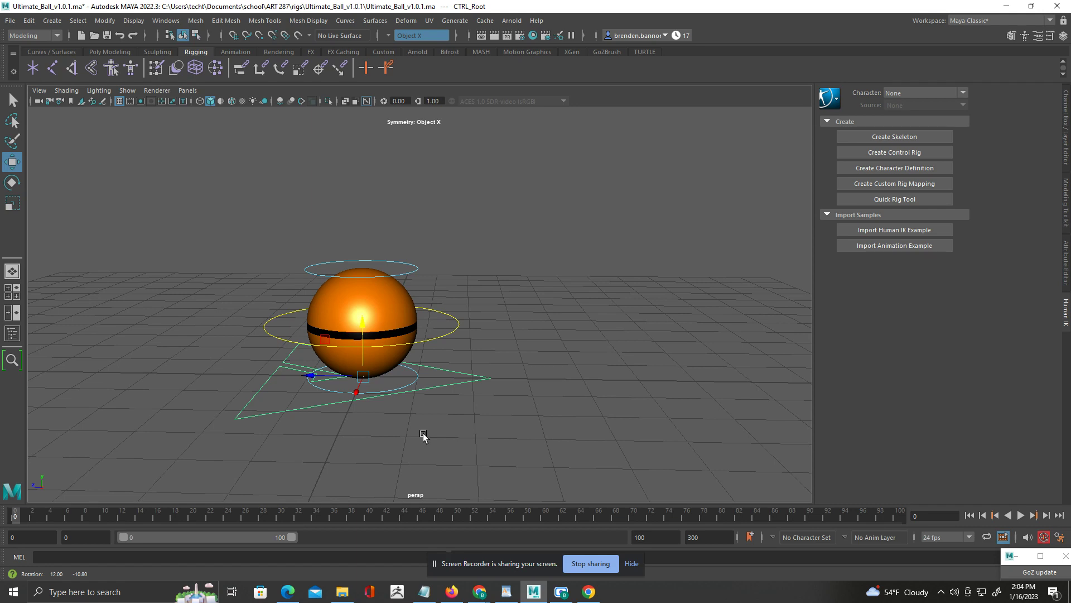
{"action": "mouse_move", "coordinate": [423, 436]}
{"action": "left_mouse_down", "text": "alt"}
{"action": "mouse_move", "coordinate": [419, 454]}
{"action": "mouse_move", "coordinate": [426, 447]}
{"action": "left_mouse_up", "text": "alt"}
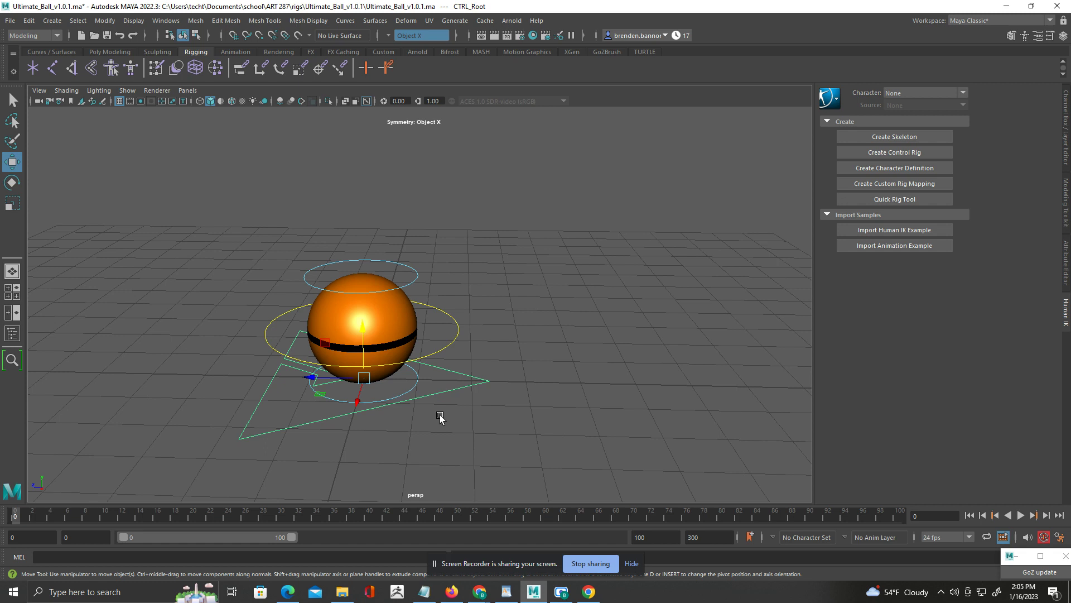
{"action": "key", "text": "s"}
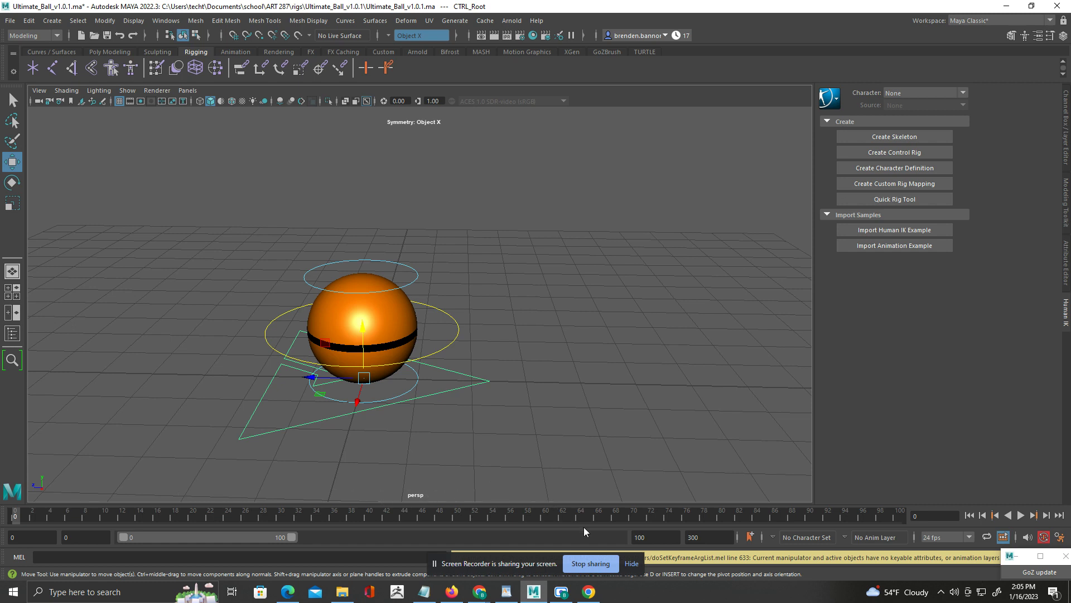
Hide the screen-sharing bar, retry keying the root control at frame 0, and show its channel attributes.
{"action": "left_click", "coordinate": [631, 560]}
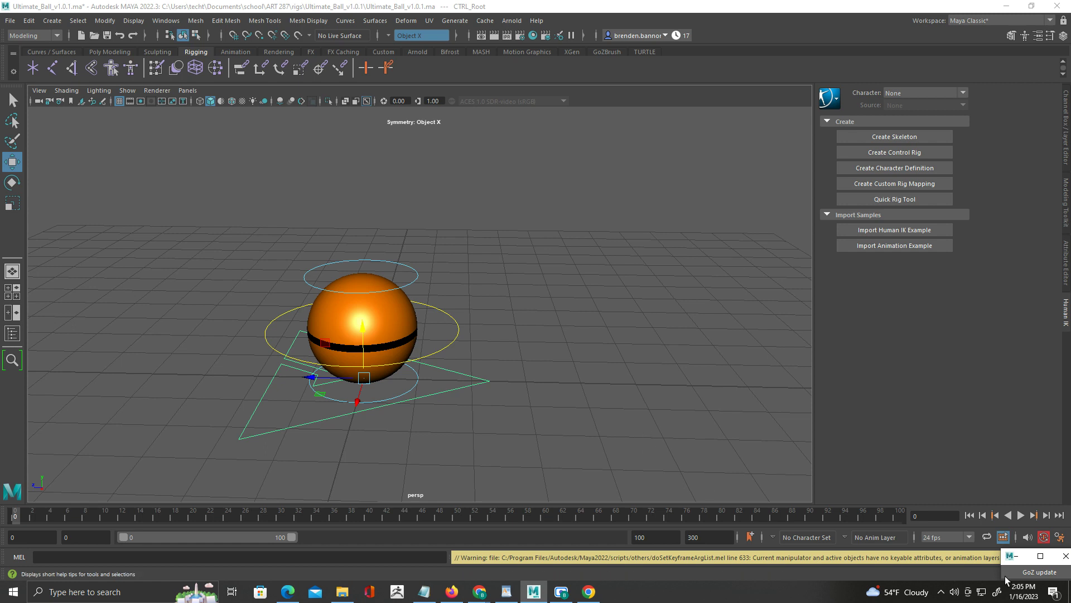
{"action": "left_click", "coordinate": [525, 362]}
{"action": "left_click_drag", "start_coordinate": [530, 361], "coordinate": [491, 400]}
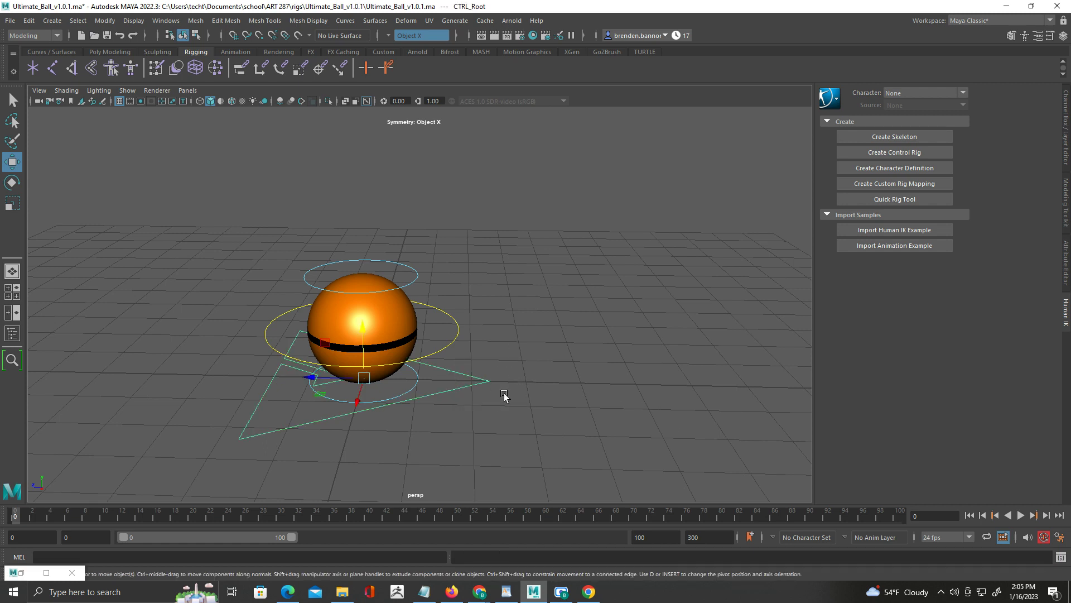
{"action": "key", "text": "s"}
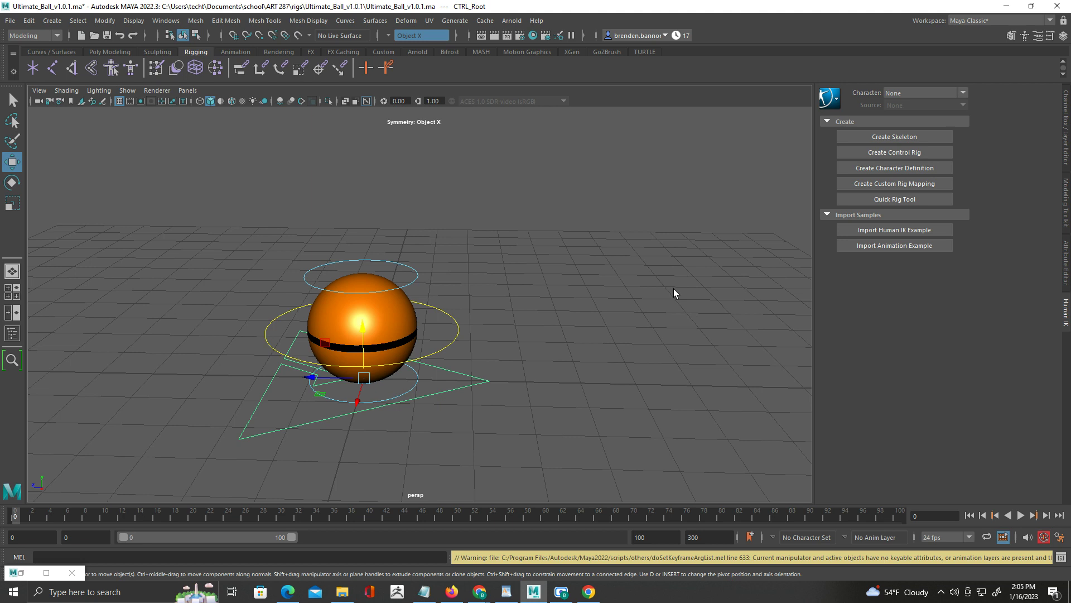
{"action": "left_click", "coordinate": [1066, 136]}
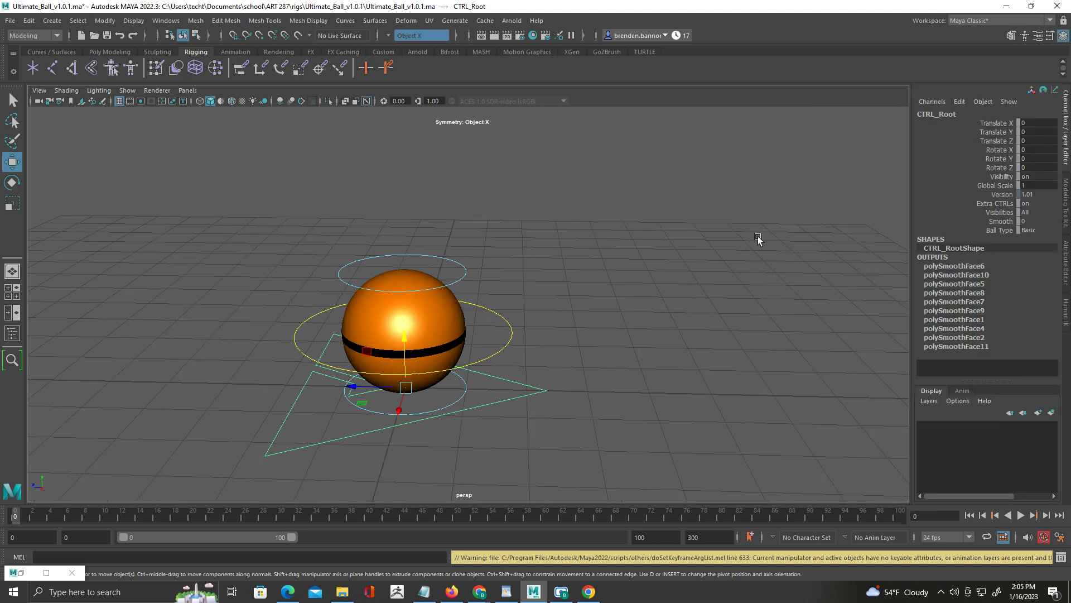
Reselect the root control, try moving the whole rig along Z, and undo the move.
{"action": "left_click", "coordinate": [677, 275]}
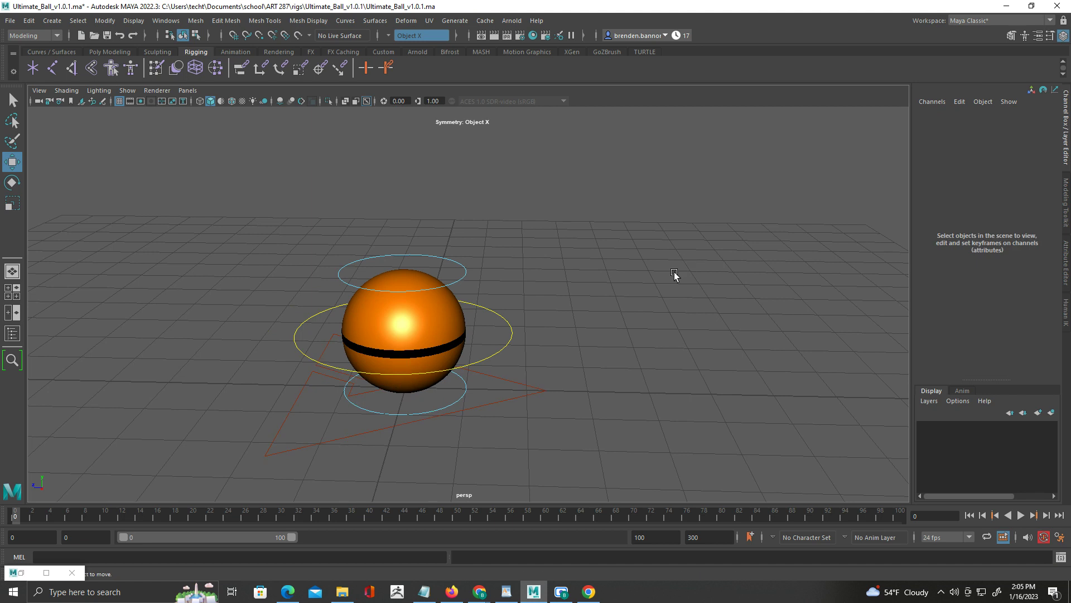
{"action": "left_click", "coordinate": [373, 429]}
{"action": "left_click_drag", "start_coordinate": [355, 388], "coordinate": [463, 390]}
{"action": "key", "text": "ctrl+z"}
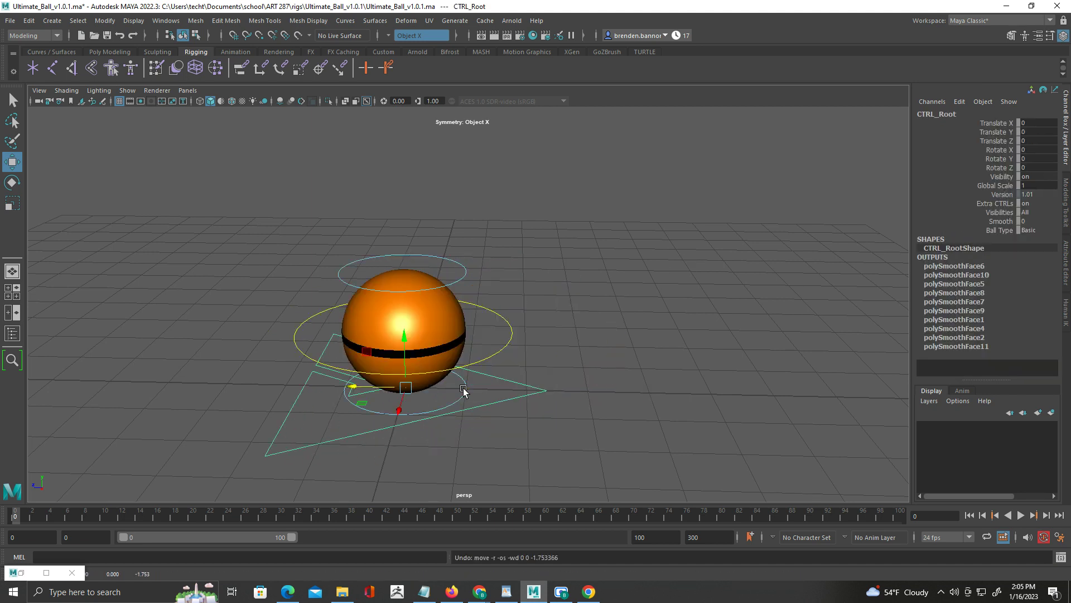
Select the ball's bottom control, try shifting it along Z, and undo the shift.
{"action": "left_click", "coordinate": [627, 292]}
{"action": "left_click", "coordinate": [457, 385]}
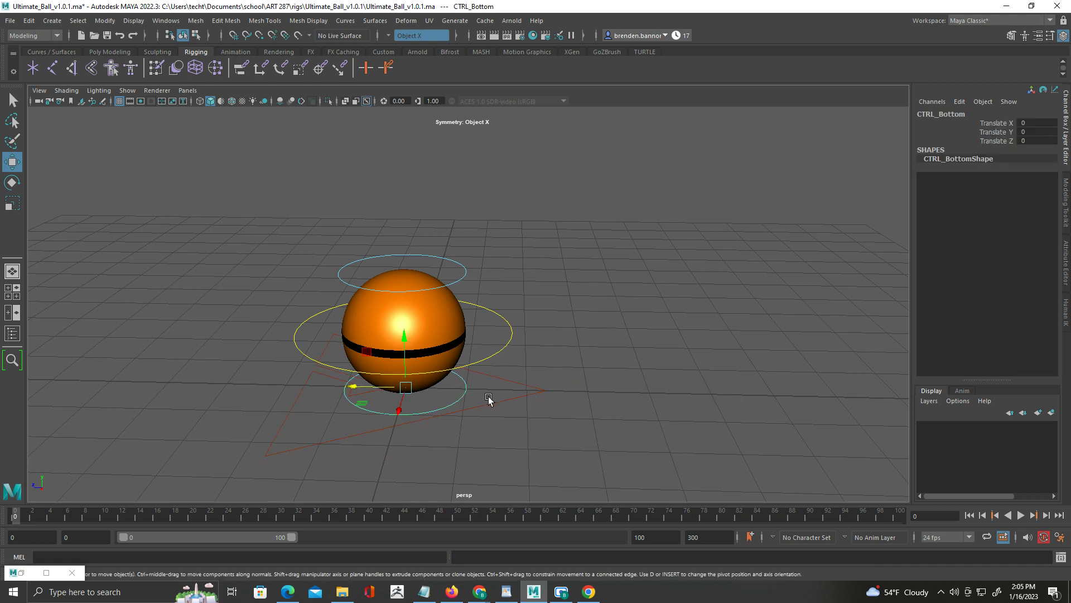
{"action": "left_click", "coordinate": [550, 312]}
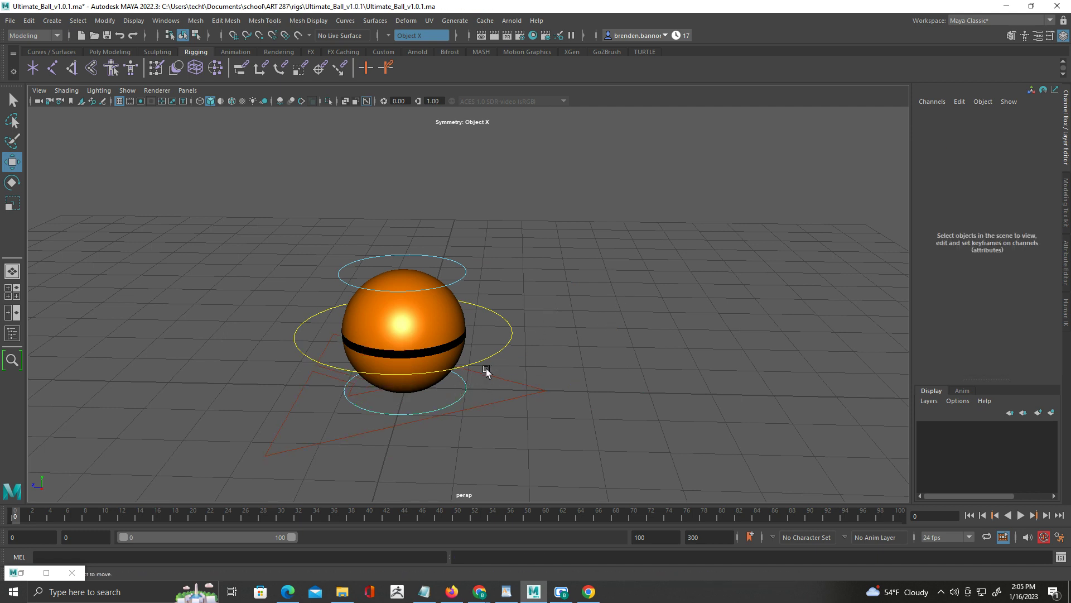
{"action": "left_click", "coordinate": [468, 403]}
{"action": "left_click_drag", "start_coordinate": [354, 387], "coordinate": [416, 393]}
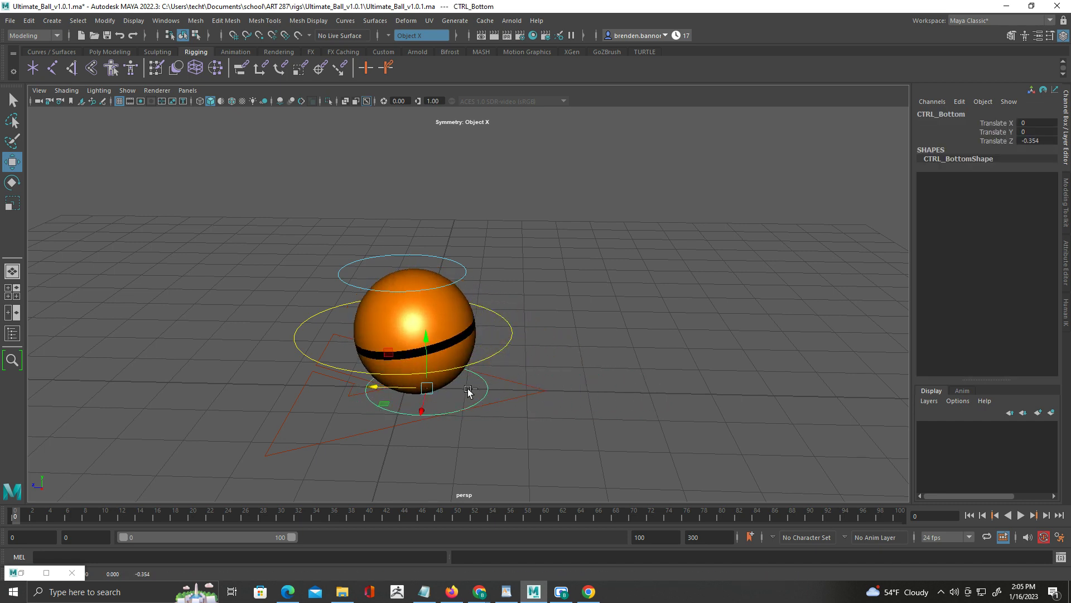
{"action": "key", "text": "ctrl+z"}
Select the main control around the ball's middle, try moving it along Z, and undo the move.
{"action": "left_click_drag", "start_coordinate": [575, 305], "coordinate": [496, 351]}
{"action": "left_click_drag", "start_coordinate": [383, 340], "coordinate": [484, 333]}
{"action": "key", "text": "ctrl+z"}
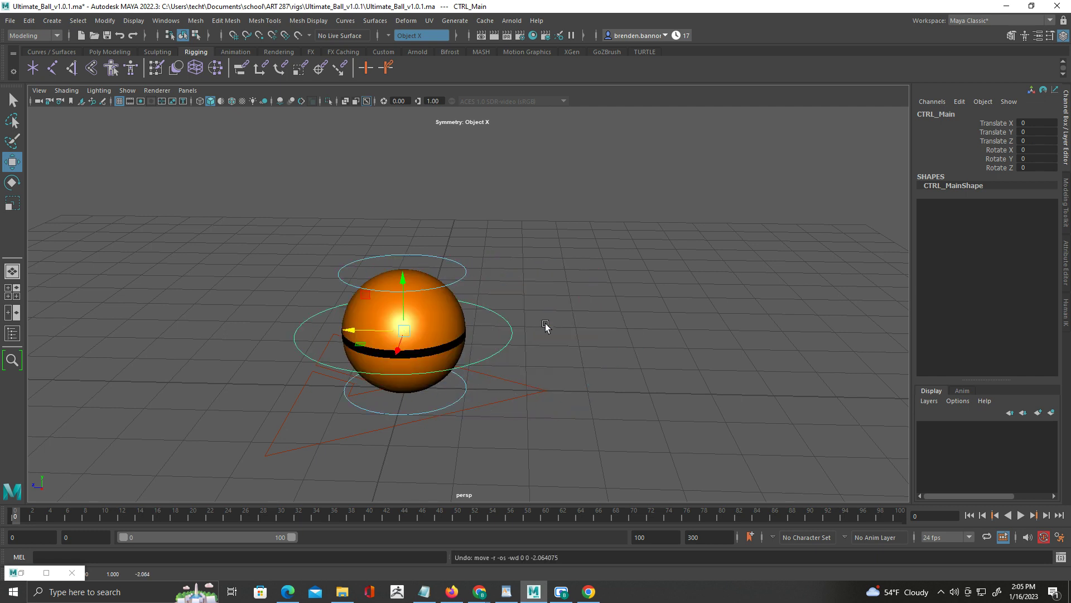
Select the ball's main control and set a keyframe on all its channels at frame 0.
{"action": "left_click_drag", "start_coordinate": [596, 253], "coordinate": [501, 338]}
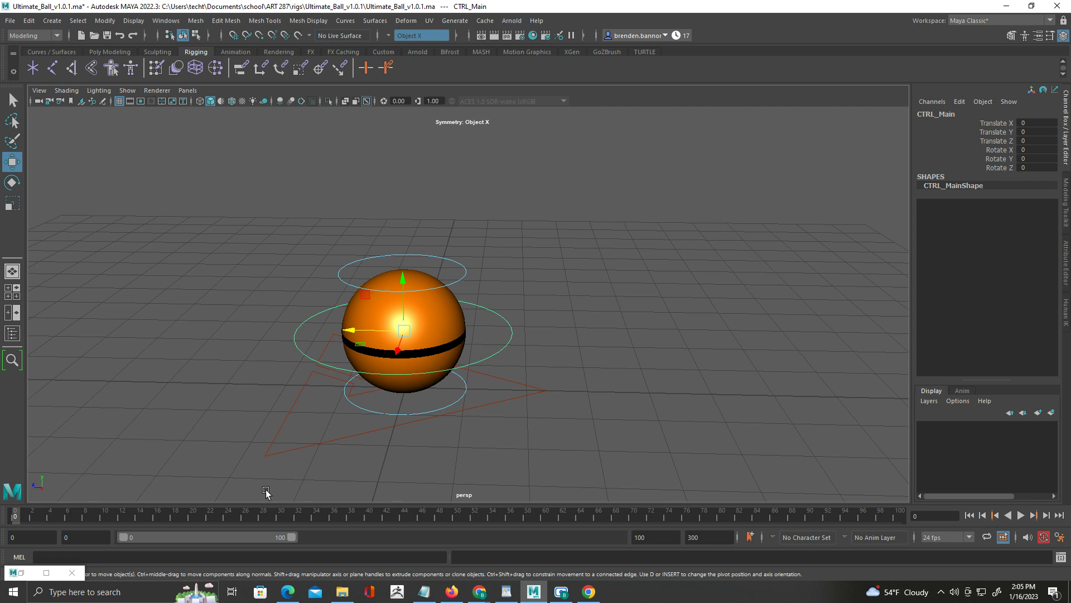
{"action": "key", "text": "s"}
{"action": "left_click", "coordinate": [1044, 537]}
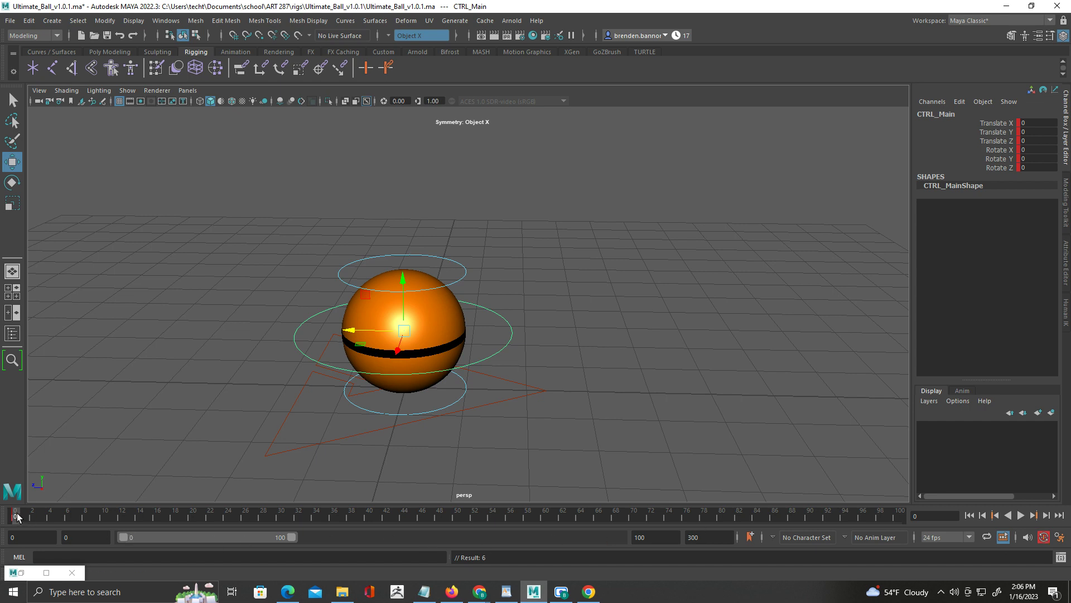
At frame 20, move the main control to about -4.95 in Translate Z and key all its channels.
{"action": "left_click", "coordinate": [192, 517]}
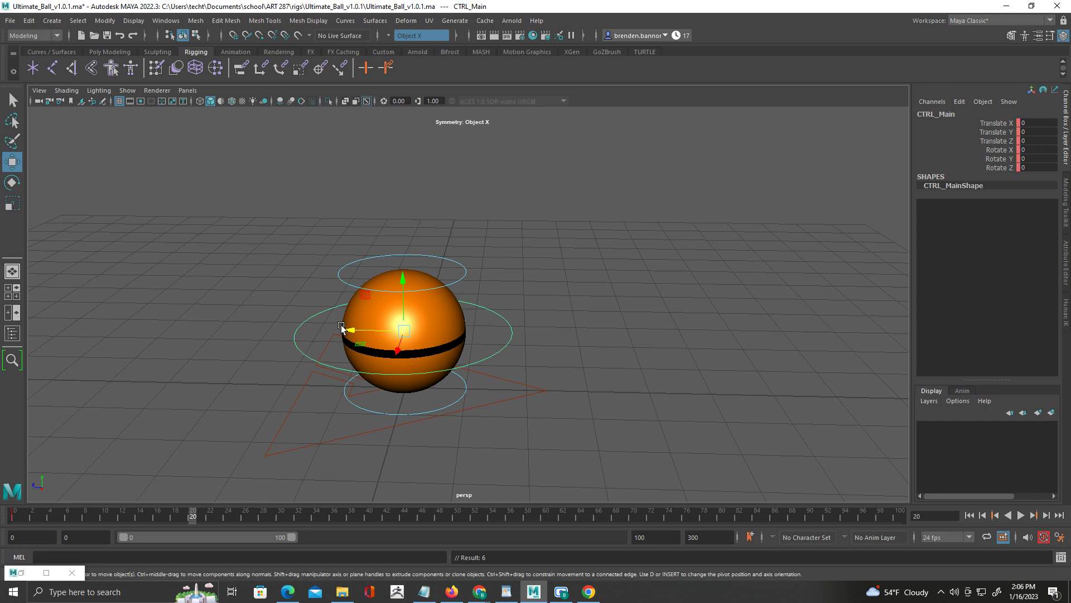
{"action": "left_click_drag", "start_coordinate": [341, 327], "coordinate": [657, 318]}
{"action": "key", "text": "s"}
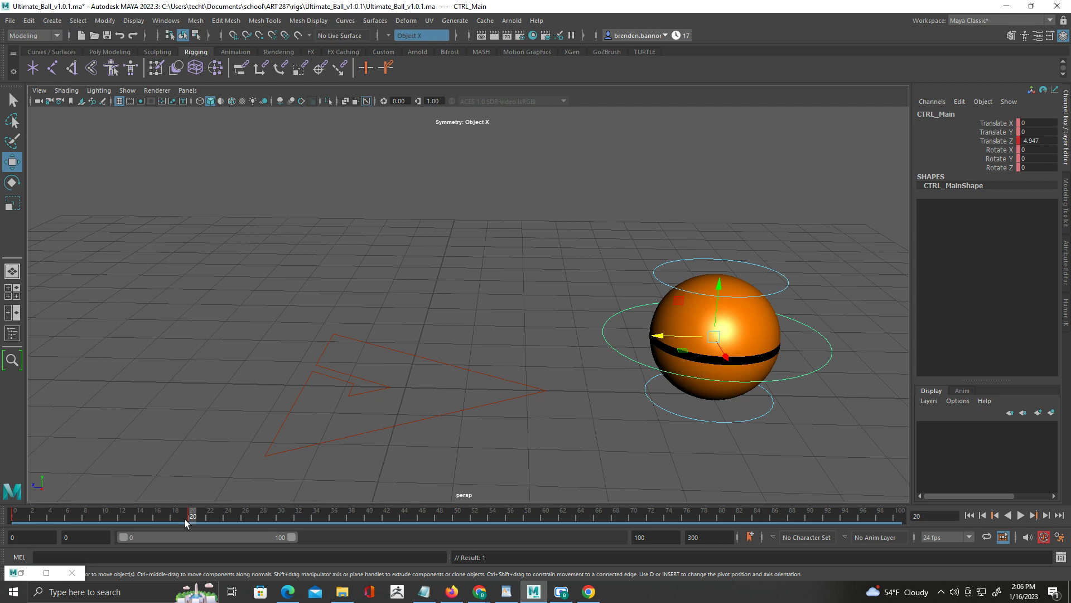
{"action": "mouse_move", "coordinate": [190, 519]}
{"action": "left_mouse_down"}
{"action": "mouse_move", "coordinate": [31, 513]}
{"action": "mouse_move", "coordinate": [39, 511]}
{"action": "mouse_move", "coordinate": [191, 514]}
{"action": "mouse_move", "coordinate": [15, 518]}
{"action": "mouse_move", "coordinate": [193, 516]}
{"action": "mouse_move", "coordinate": [15, 521]}
{"action": "mouse_move", "coordinate": [192, 521]}
{"action": "left_mouse_up"}
{"action": "key", "text": "s"}
At frame 10, raise the main control to about 2.49 in Translate Y.
{"action": "left_click_drag", "start_coordinate": [190, 520], "coordinate": [104, 517]}
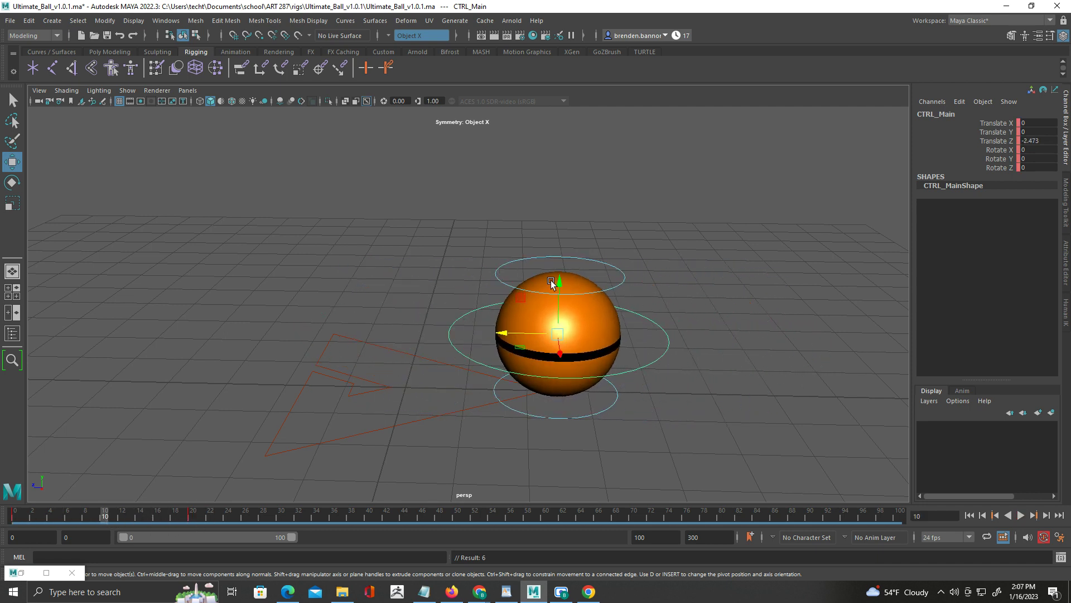
{"action": "left_click_drag", "start_coordinate": [561, 281], "coordinate": [562, 122]}
{"action": "scroll", "coordinate": [604, 287], "scroll_direction": "down", "scroll_amount": 3}
{"action": "middle_click_drag", "start_coordinate": [603, 299], "coordinate": [514, 333], "text": "alt"}
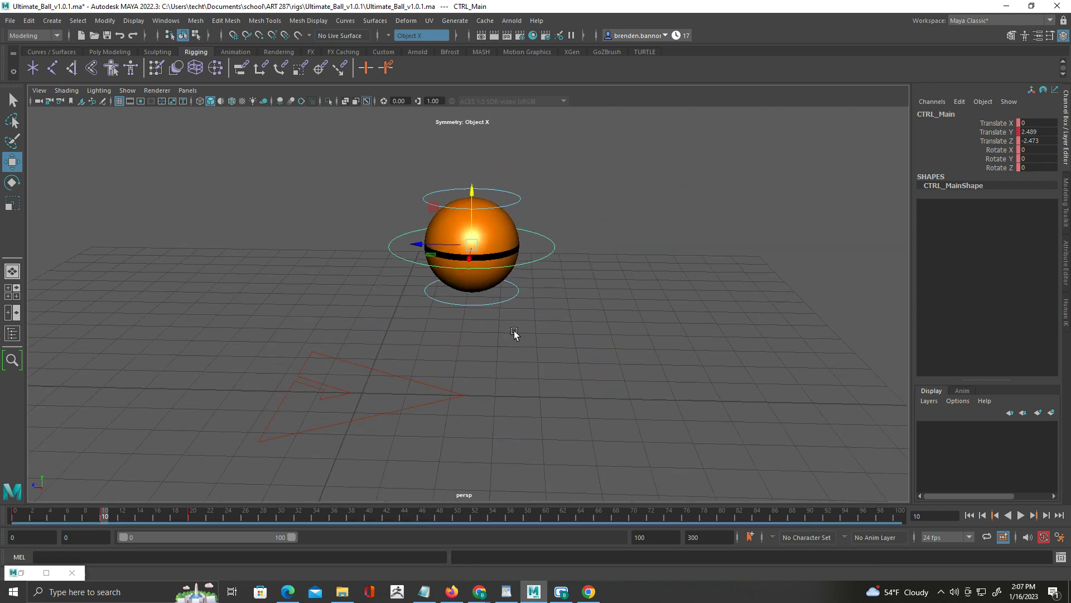
Raise the ball's main control further at frame 10, to about 3.22 in Translate Y.
{"action": "left_click_drag", "start_coordinate": [461, 199], "coordinate": [459, 172]}
{"action": "left_click_drag", "start_coordinate": [567, 186], "coordinate": [521, 241]}
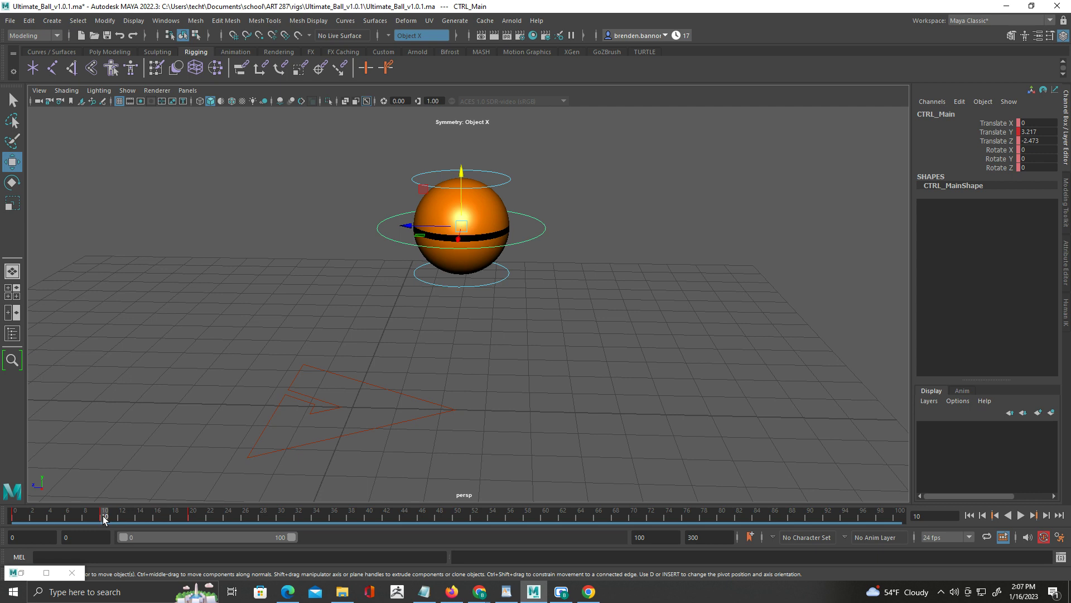
Scrub back to frame 0 and check the timeline's playback speed options, including Real-time.
{"action": "left_click_drag", "start_coordinate": [104, 518], "coordinate": [6, 524]}
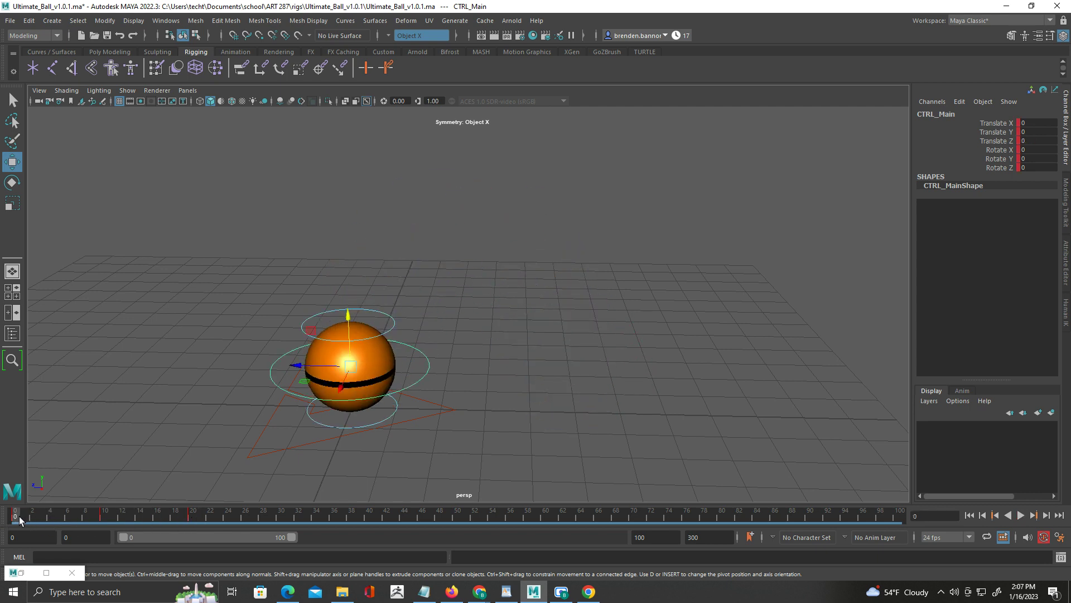
{"action": "right_click", "coordinate": [19, 517]}
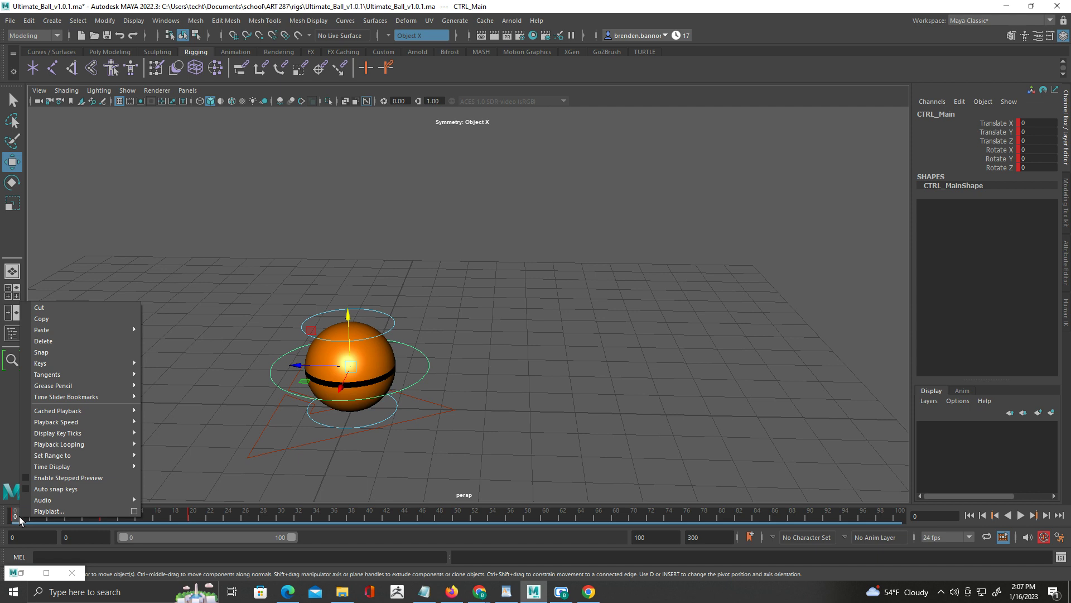
{"action": "mouse_move", "coordinate": [105, 413]}
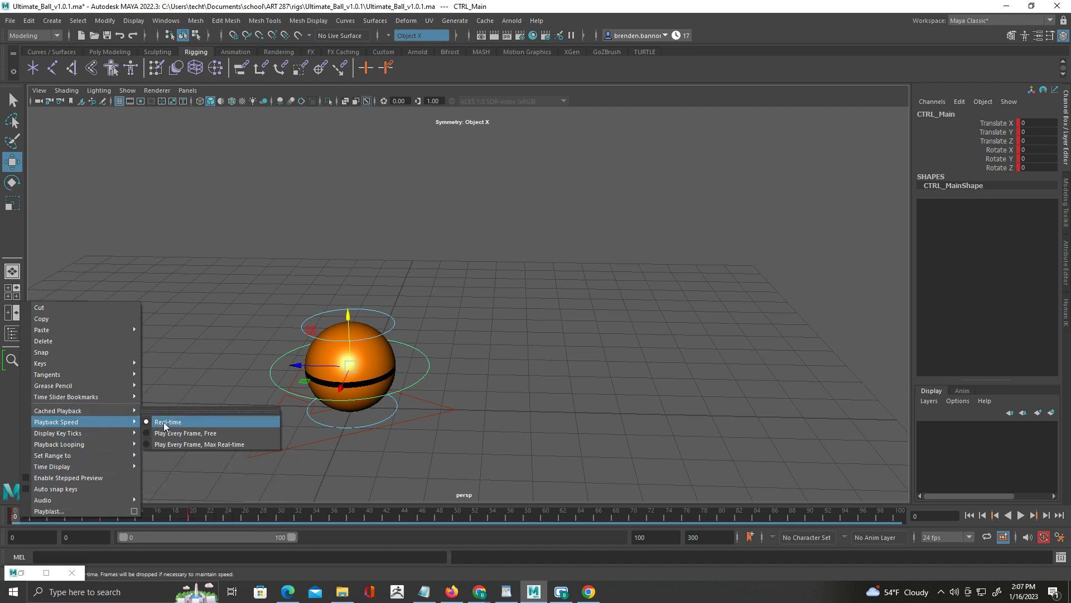
{"action": "left_click", "coordinate": [202, 514]}
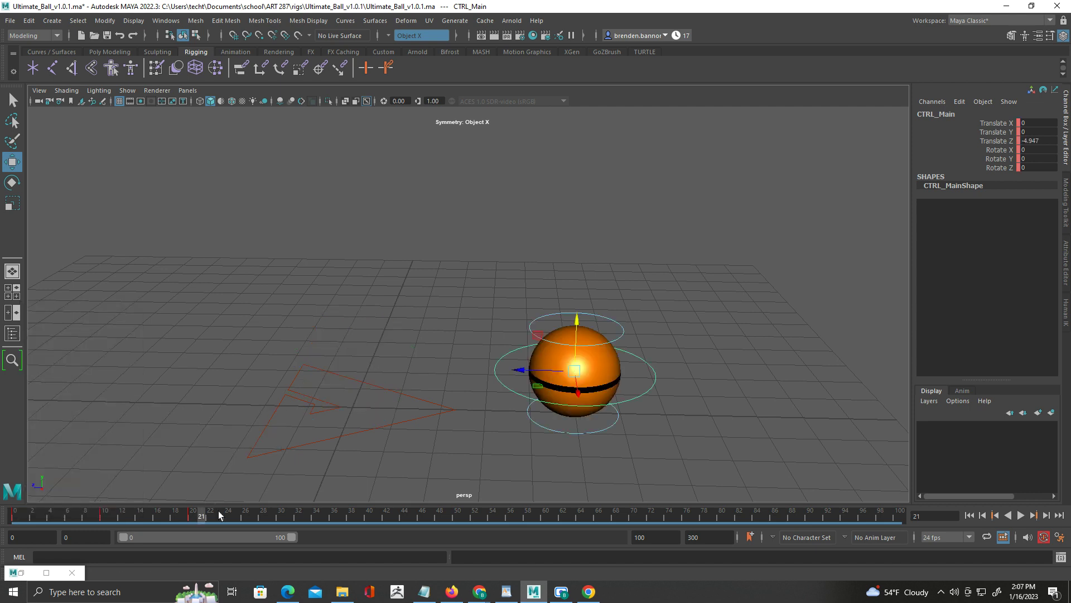
Set the playback range to end at frame 20 and play the ball's animation.
{"action": "left_click", "coordinate": [660, 539]}
{"action": "key", "text": "Return"}
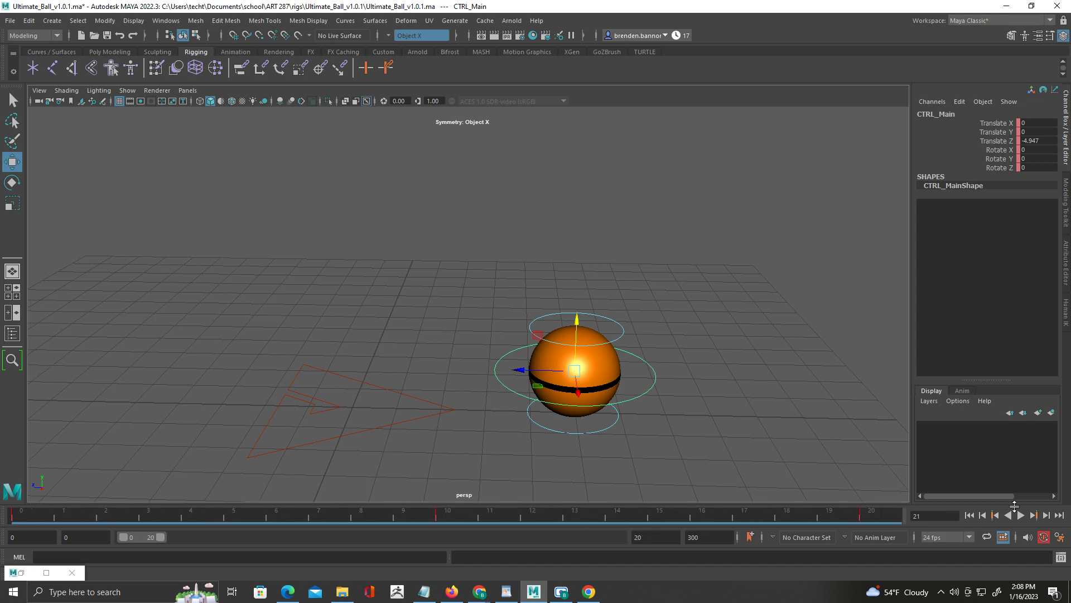
{"action": "left_click", "coordinate": [1021, 516]}
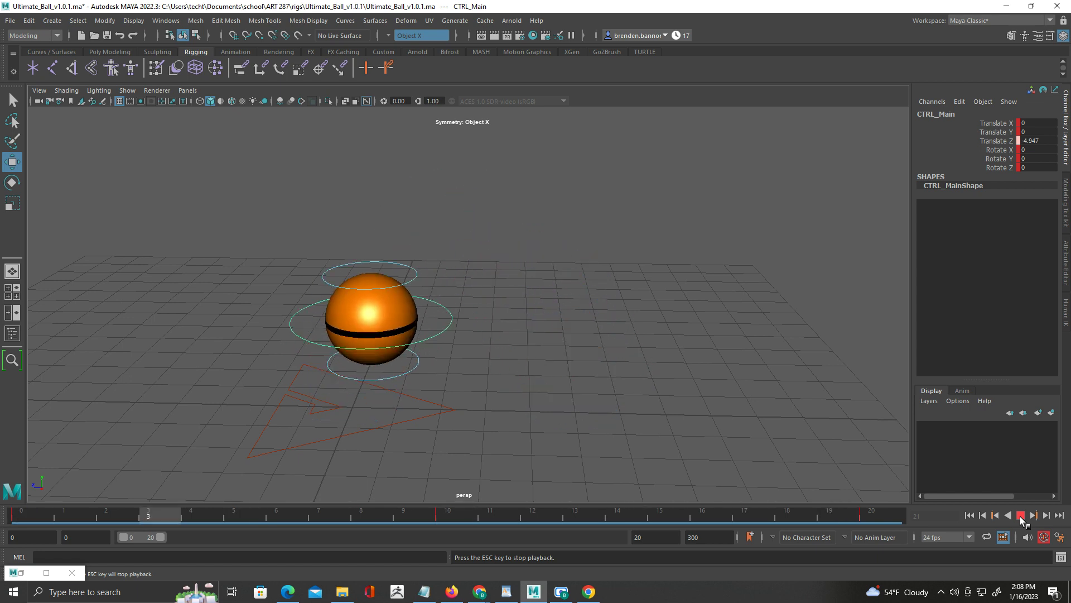
{"action": "left_click", "coordinate": [1021, 516]}
Scrub through and replay the ball's arc, returning to frame 0.
{"action": "mouse_move", "coordinate": [417, 524]}
{"action": "left_mouse_down"}
{"action": "mouse_move", "coordinate": [95, 500]}
{"action": "mouse_move", "coordinate": [399, 522]}
{"action": "mouse_move", "coordinate": [753, 518]}
{"action": "mouse_move", "coordinate": [91, 502]}
{"action": "left_mouse_up"}
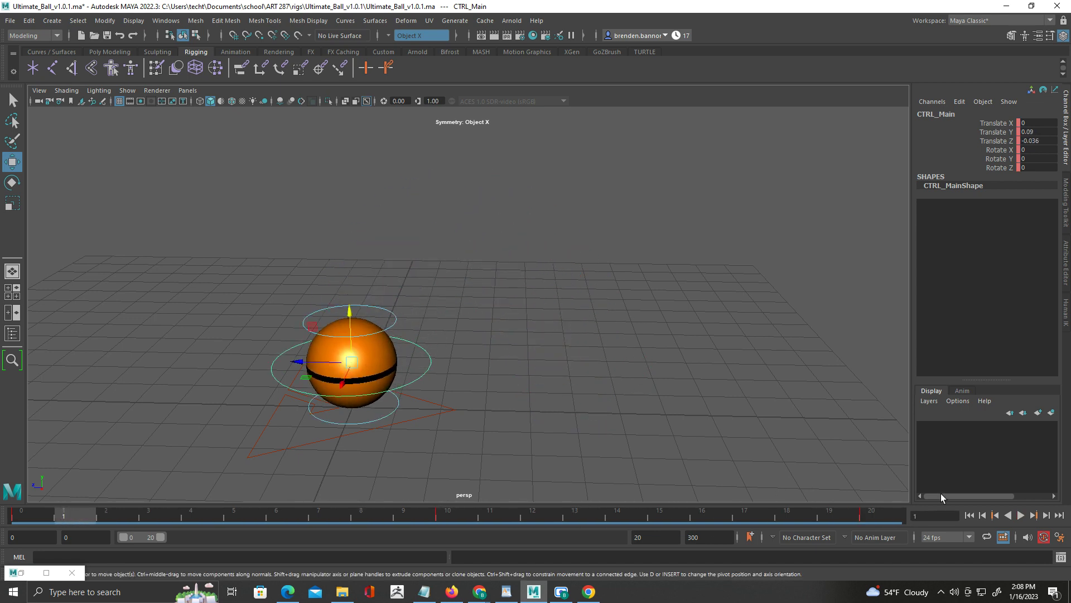
{"action": "left_click", "coordinate": [1019, 517]}
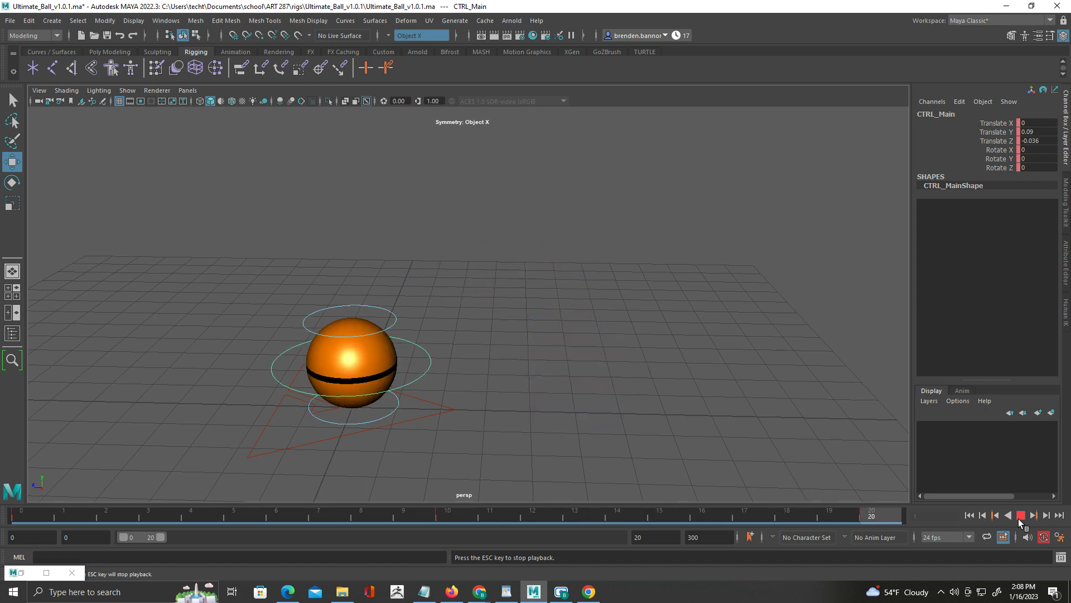
{"action": "left_click", "coordinate": [1019, 518]}
{"action": "key", "text": "alt+v"}
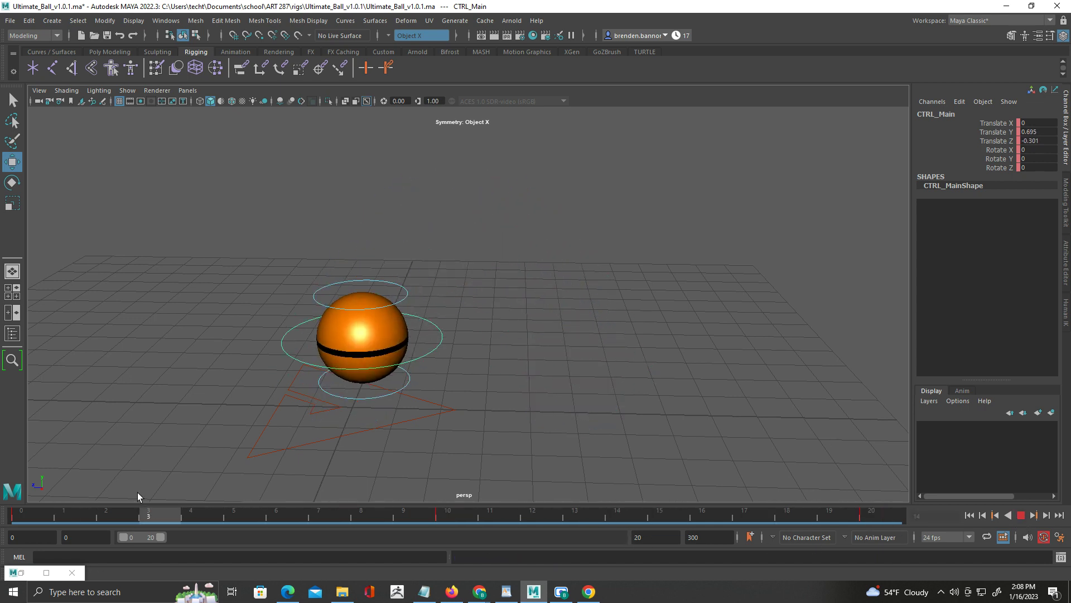
{"action": "mouse_move", "coordinate": [476, 508]}
{"action": "left_mouse_down"}
{"action": "mouse_move", "coordinate": [859, 511]}
{"action": "mouse_move", "coordinate": [1, 511]}
{"action": "mouse_move", "coordinate": [802, 511]}
{"action": "mouse_move", "coordinate": [25, 521]}
{"action": "mouse_move", "coordinate": [490, 516]}
{"action": "mouse_move", "coordinate": [22, 509]}
{"action": "left_mouse_up"}
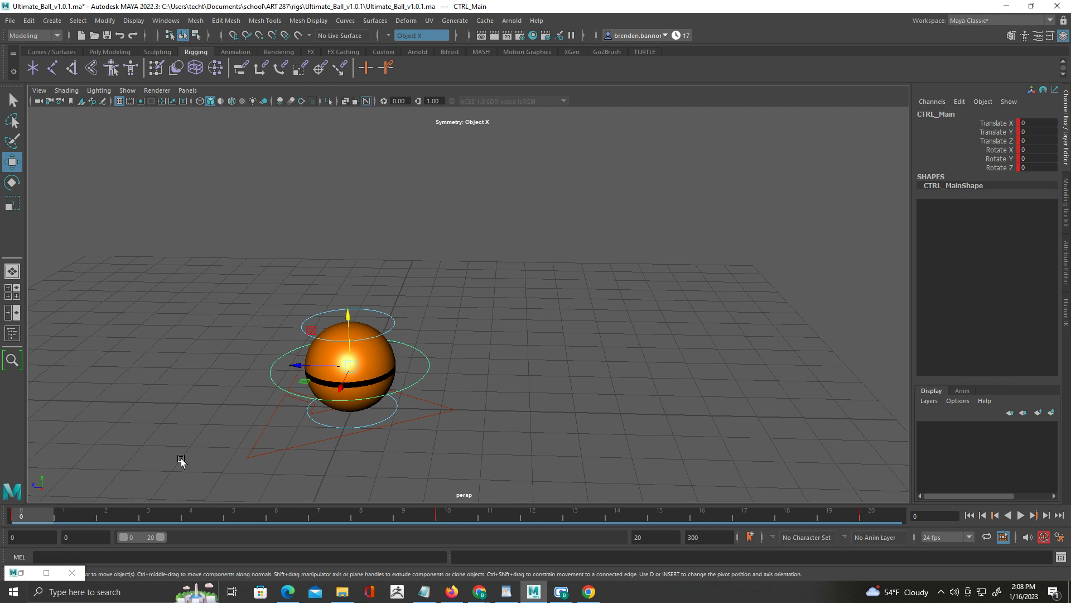
Switch to the Animation workspace and simplify it to a single perspective view with the Outliner hidden.
{"action": "left_click", "coordinate": [976, 22]}
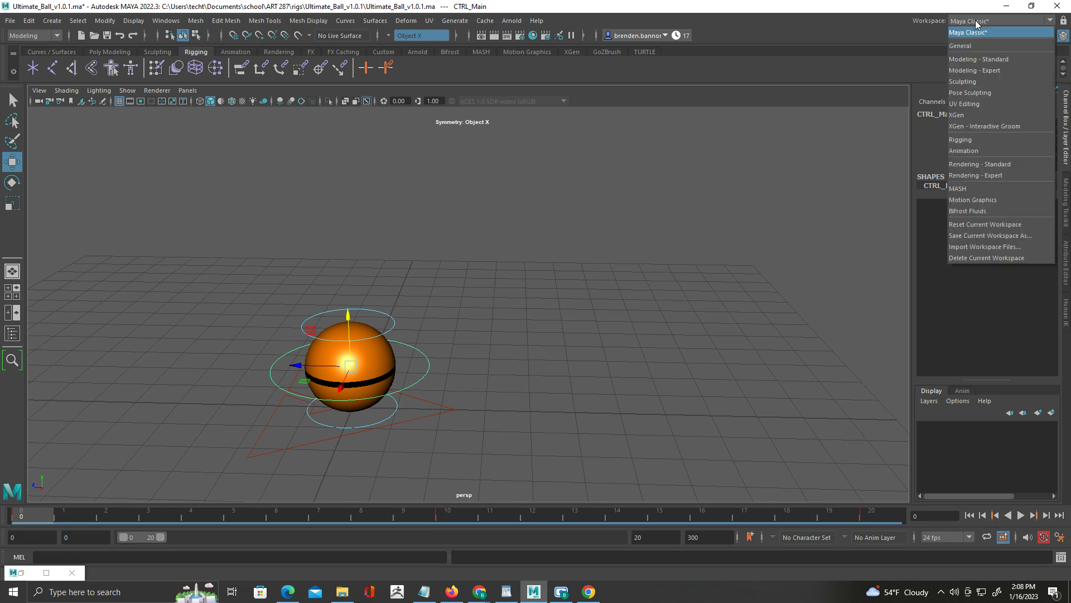
{"action": "left_click", "coordinate": [977, 149]}
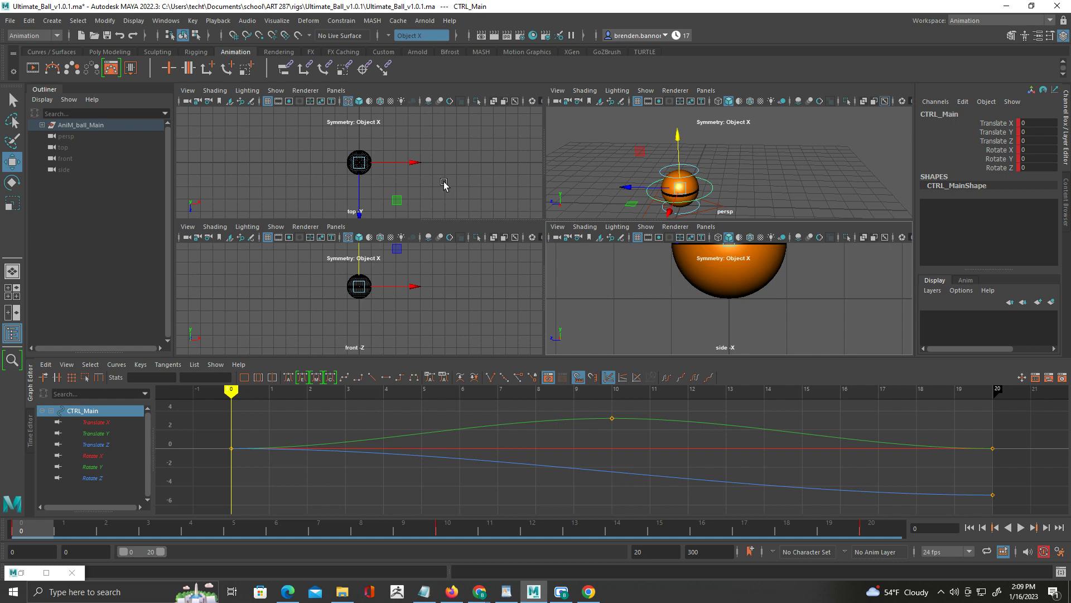
{"action": "left_click", "coordinate": [12, 274]}
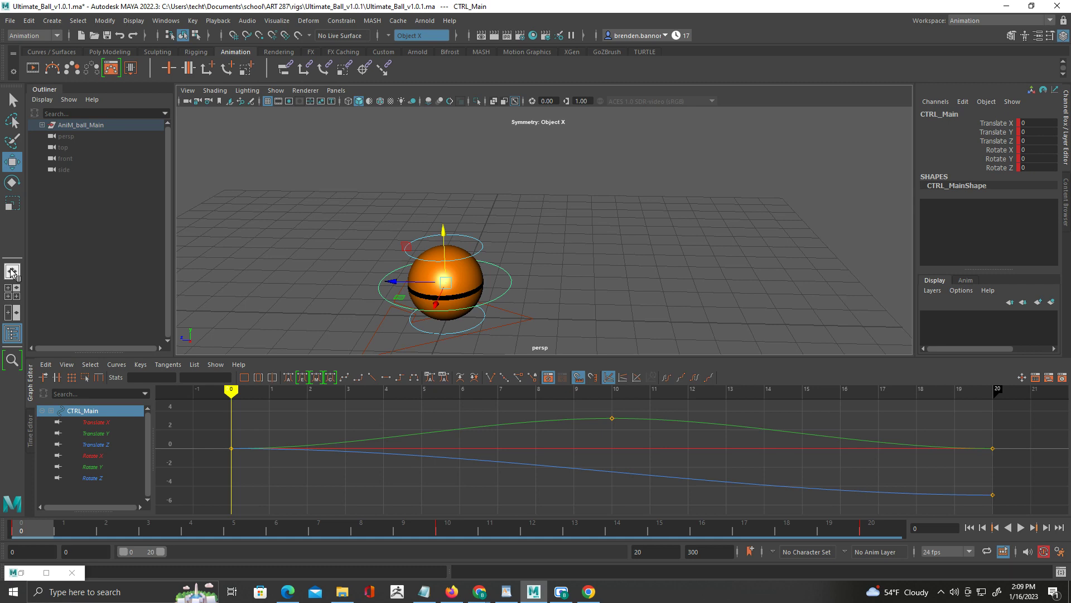
{"action": "left_click", "coordinate": [11, 297]}
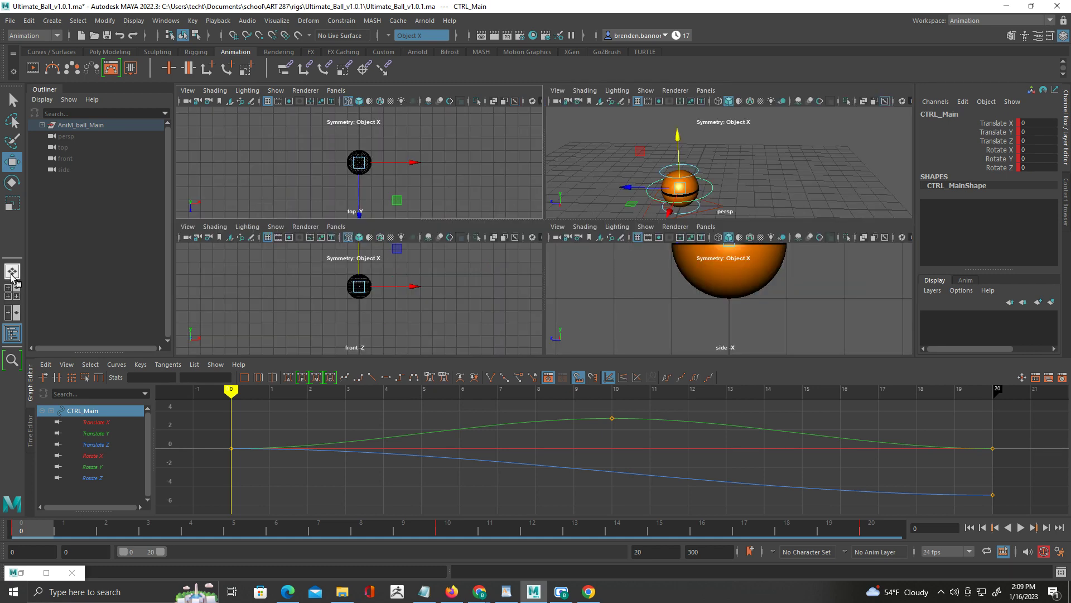
{"action": "left_click", "coordinate": [12, 273]}
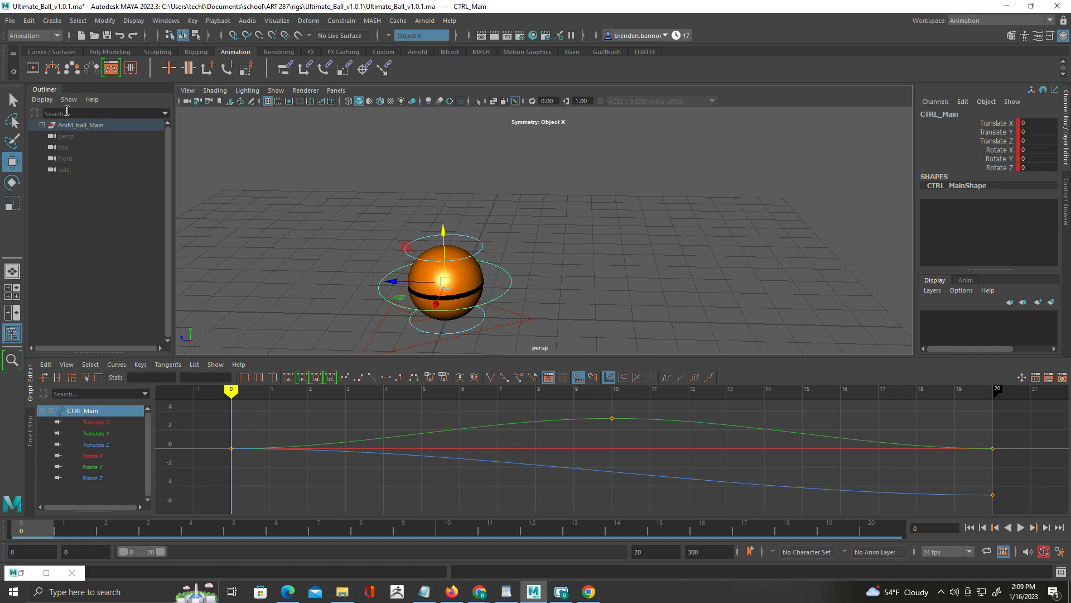
{"action": "left_click", "coordinate": [12, 334]}
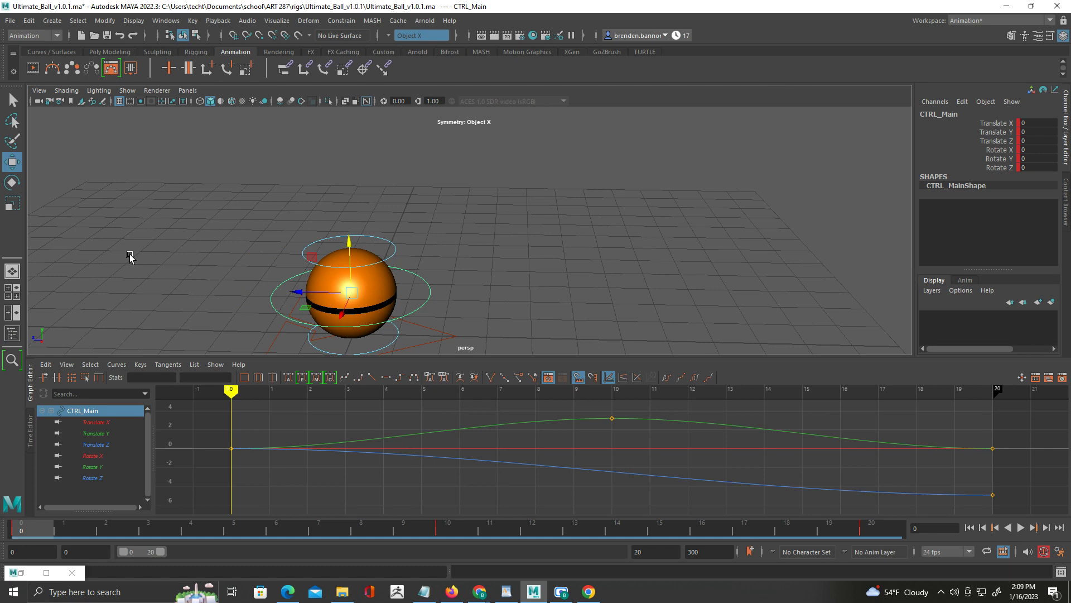
Show only the main control's Translate Y curve in the Graph Editor and play and scrub the motion against it.
{"action": "mouse_move", "coordinate": [231, 391]}
{"action": "left_mouse_down"}
{"action": "mouse_move", "coordinate": [648, 390]}
{"action": "mouse_move", "coordinate": [231, 404]}
{"action": "left_mouse_up"}
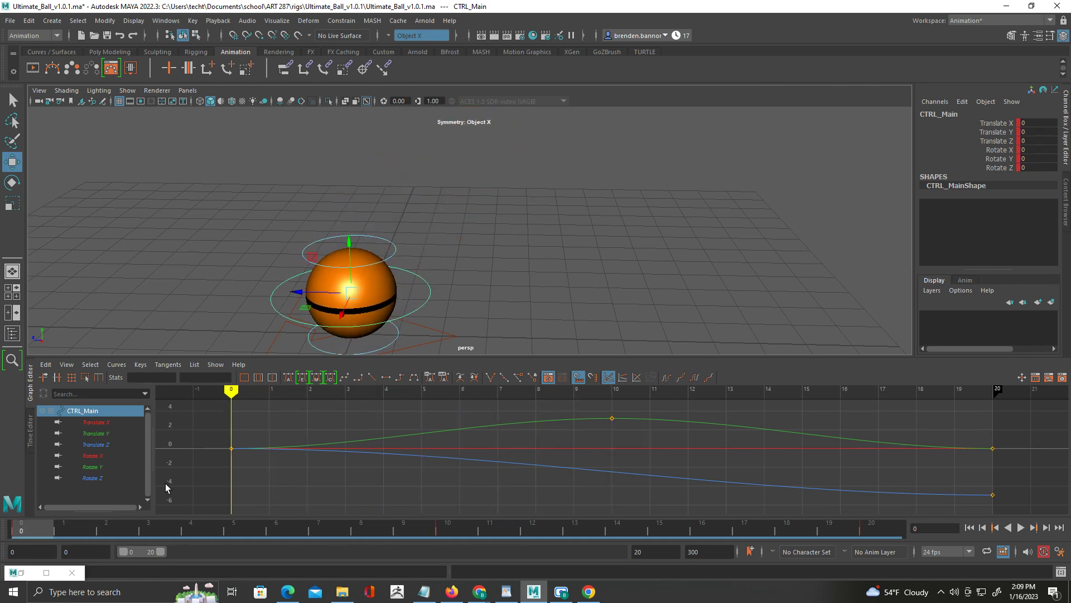
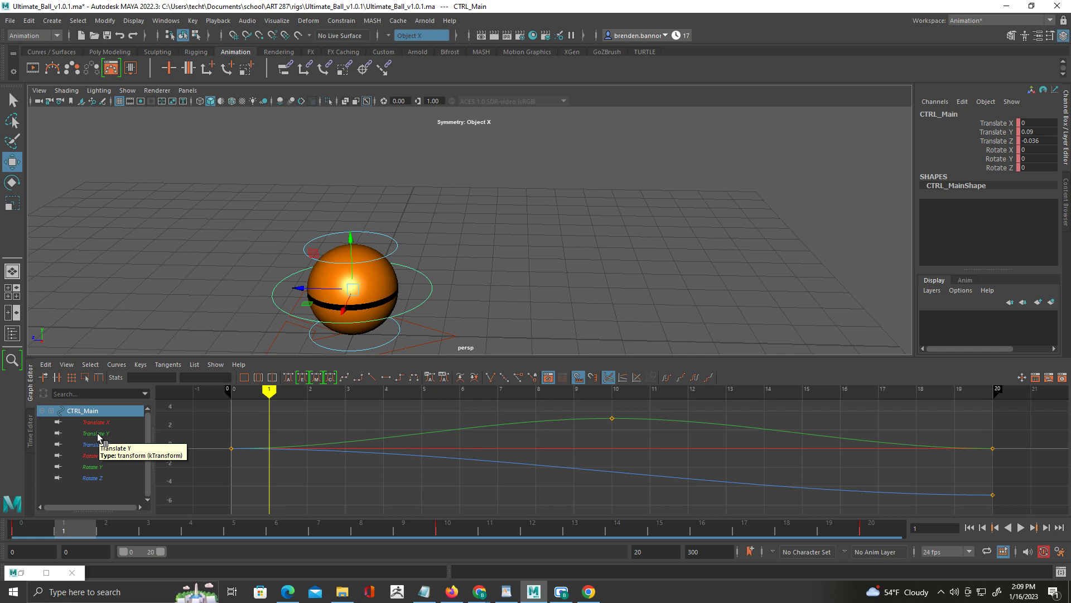
{"action": "left_click", "coordinate": [99, 434]}
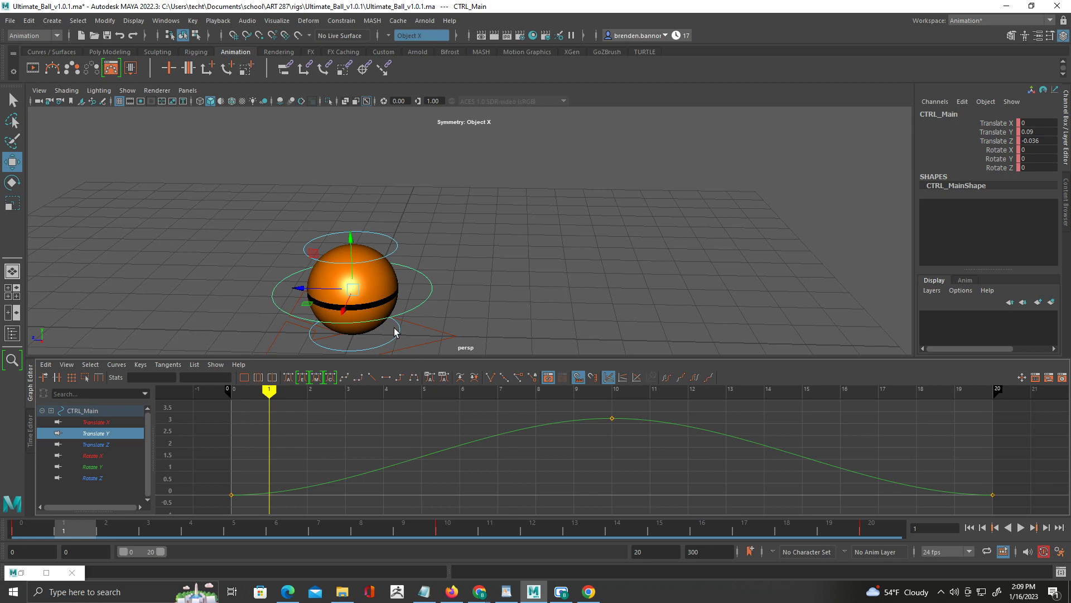
{"action": "key", "text": "alt+v"}
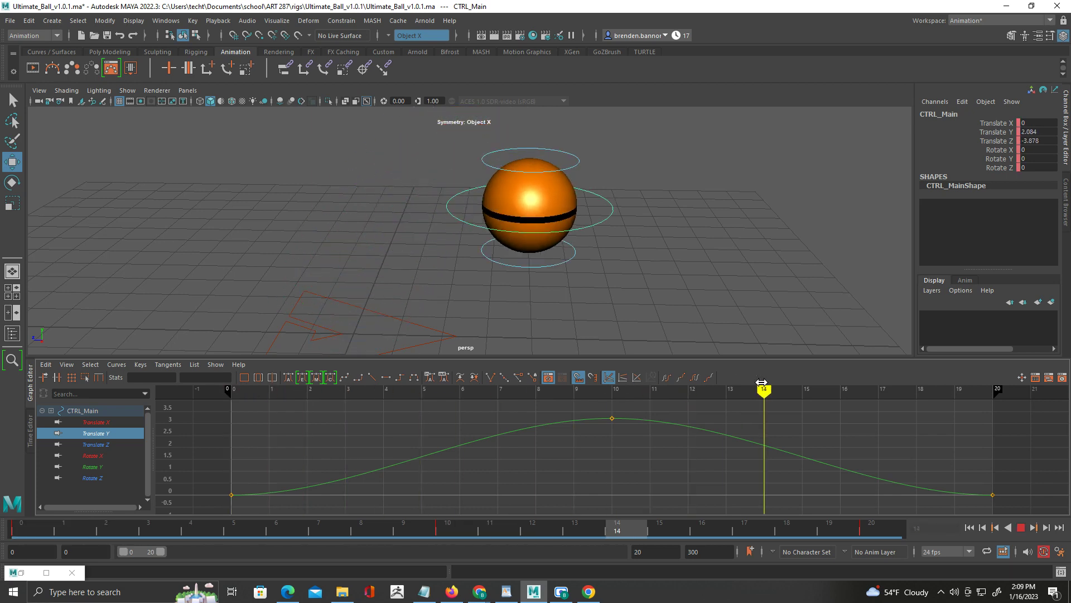
{"action": "left_click_drag", "start_coordinate": [580, 391], "coordinate": [384, 416]}
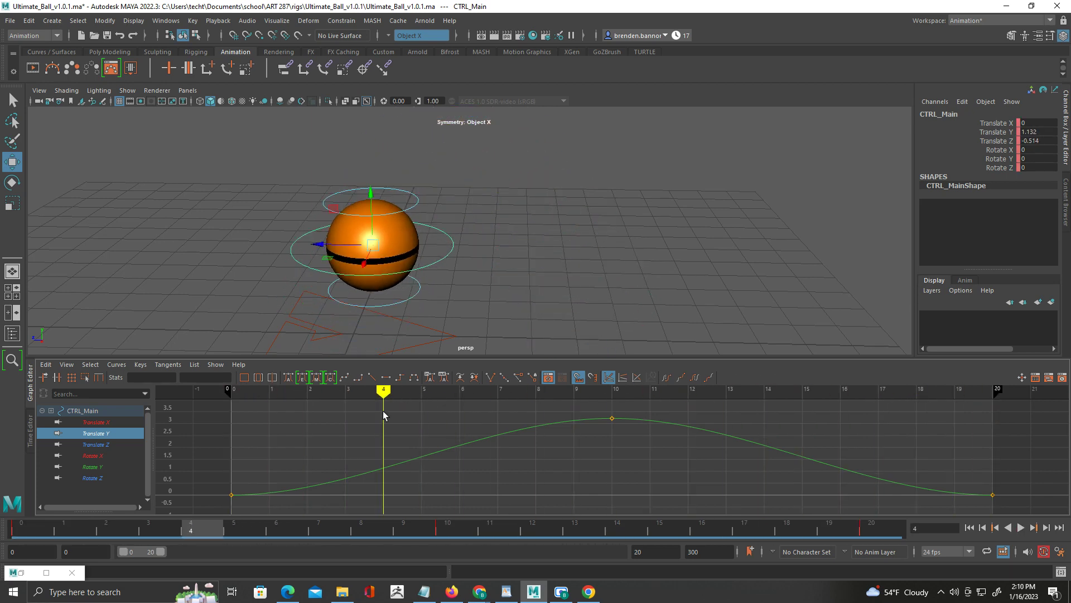
Break the tangents of the Translate Y key at frame 0 and angle its outgoing tangent upward for a faster takeoff.
{"action": "left_click", "coordinate": [232, 496]}
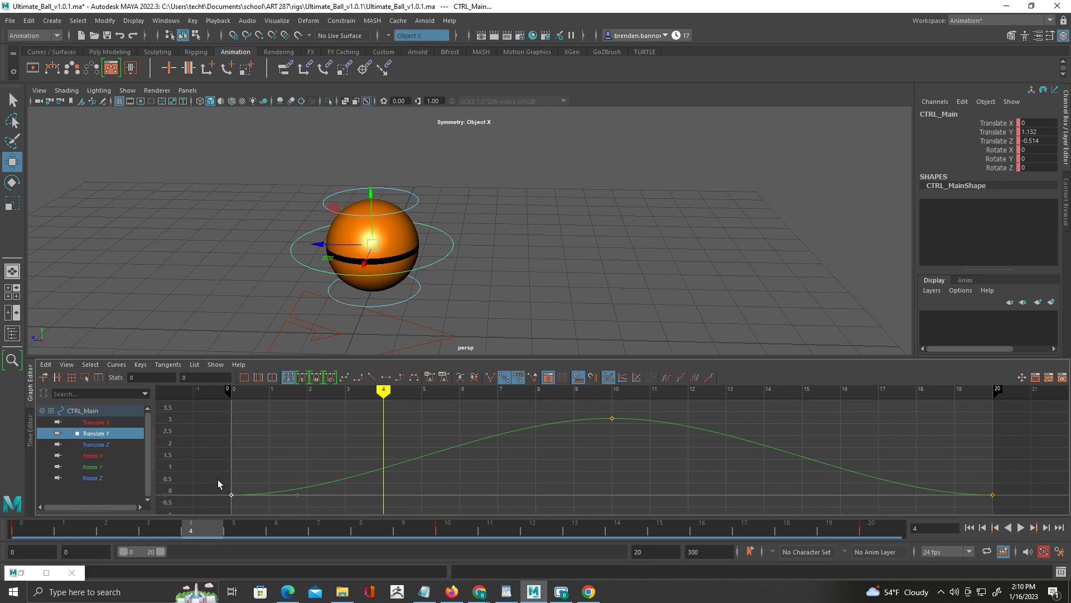
{"action": "right_click", "coordinate": [232, 500]}
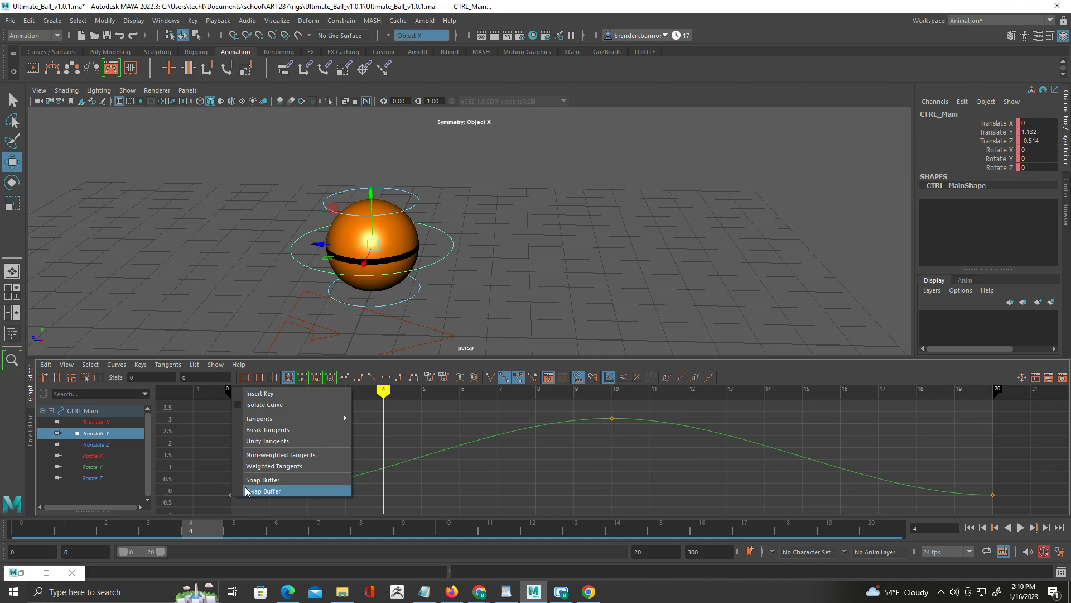
{"action": "mouse_move", "coordinate": [296, 420]}
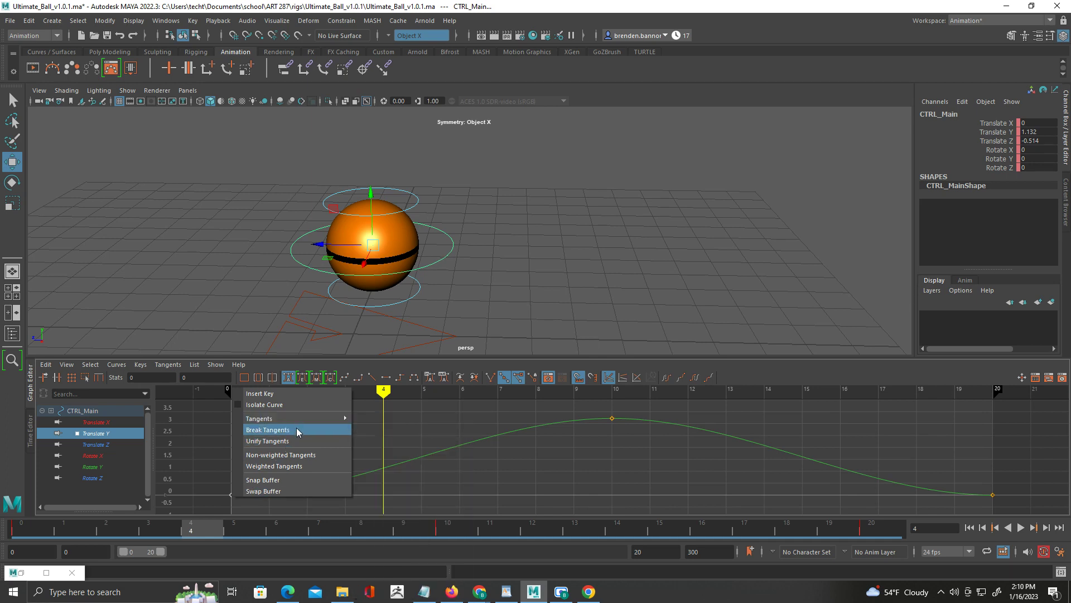
{"action": "left_click", "coordinate": [297, 430]}
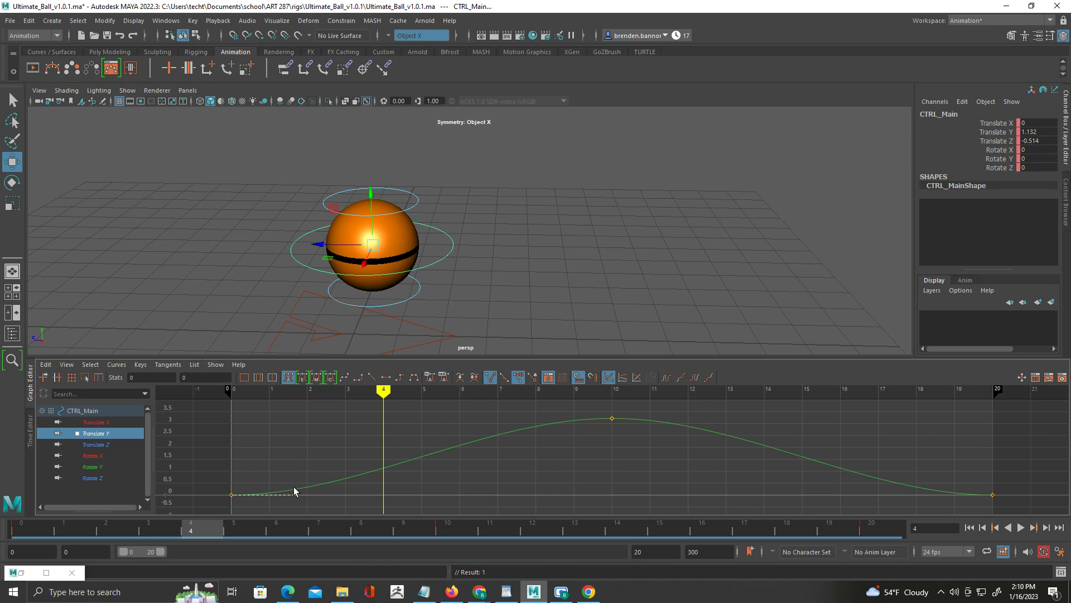
{"action": "left_click_drag", "start_coordinate": [297, 499], "coordinate": [295, 475]}
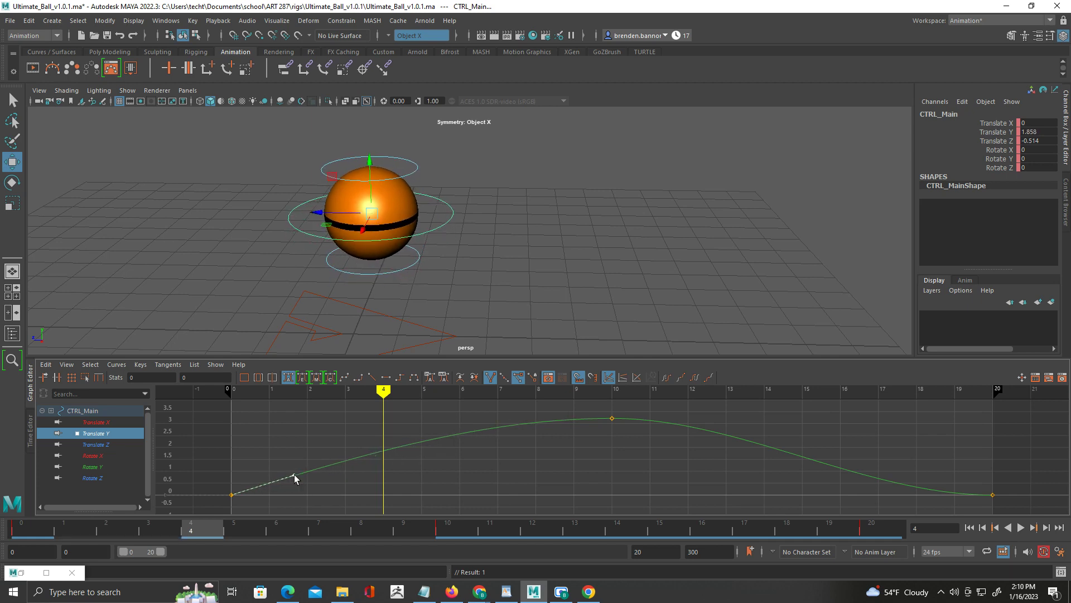
Play the animation from frame 0 to review the ball's new takeoff.
{"action": "left_click_drag", "start_coordinate": [385, 393], "coordinate": [231, 392]}
{"action": "left_click", "coordinate": [1021, 528]}
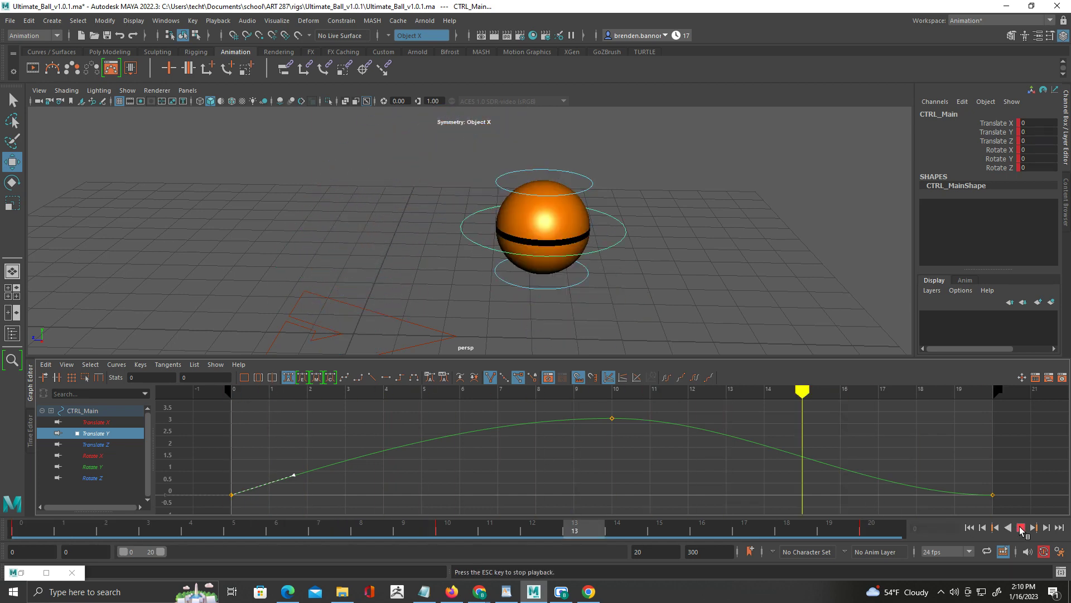
{"action": "left_click", "coordinate": [1021, 528]}
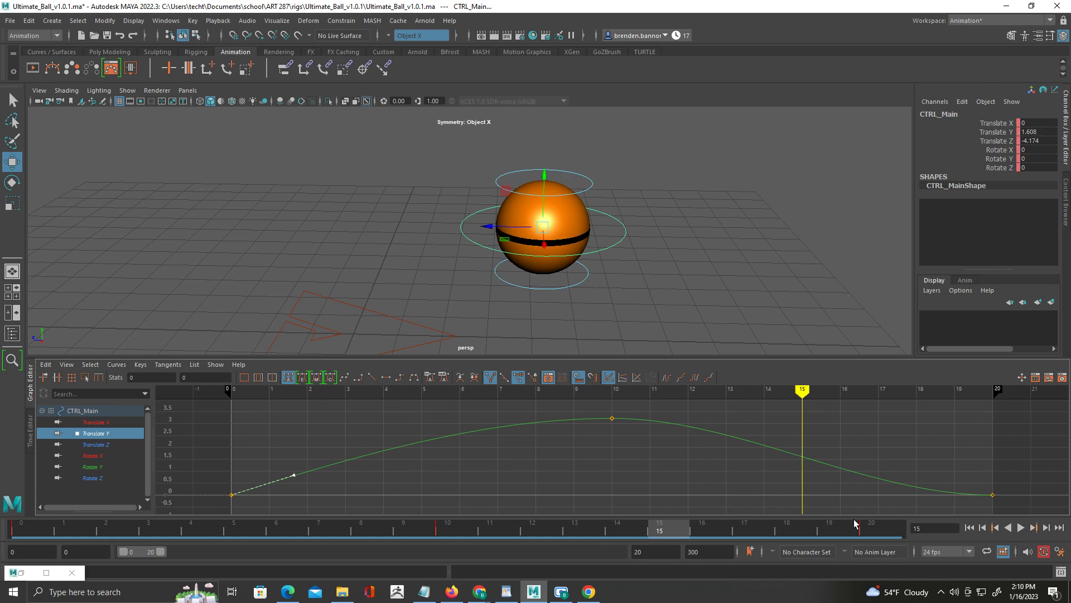
Break the tangents of the Translate Y key at frame 20 and raise its incoming tangent for a faster landing.
{"action": "left_click_drag", "start_coordinate": [986, 492], "coordinate": [1008, 508]}
{"action": "right_click", "coordinate": [993, 499]}
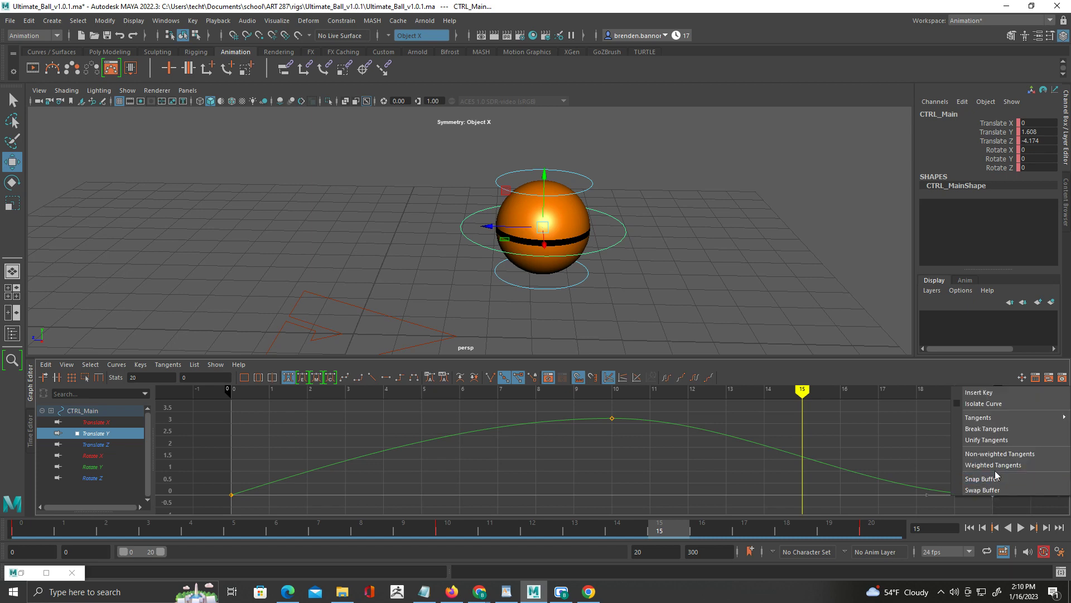
{"action": "left_click", "coordinate": [1002, 428]}
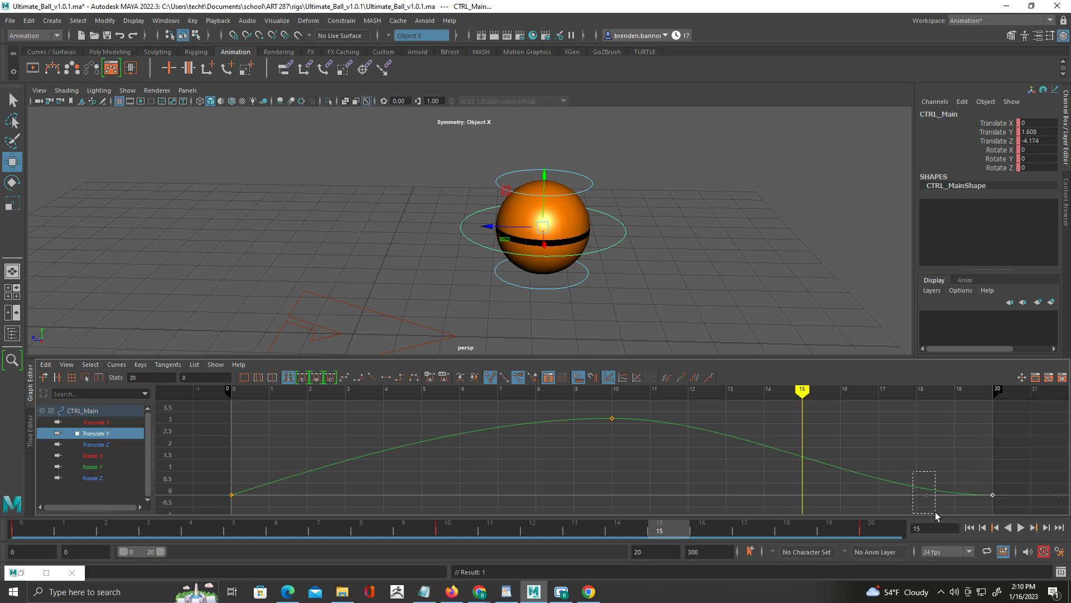
{"action": "left_click_drag", "start_coordinate": [928, 498], "coordinate": [937, 467]}
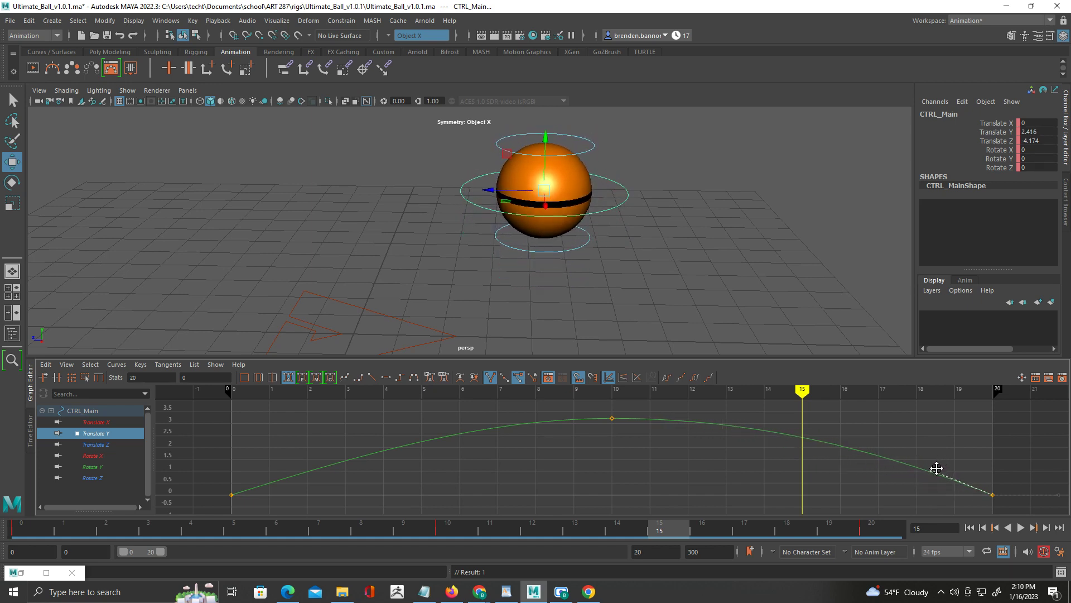
Play back the arc and steepen the incoming tangent of the frame 20 Translate Y key a little more.
{"action": "scroll", "coordinate": [937, 468], "scroll_direction": "down", "scroll_amount": 3}
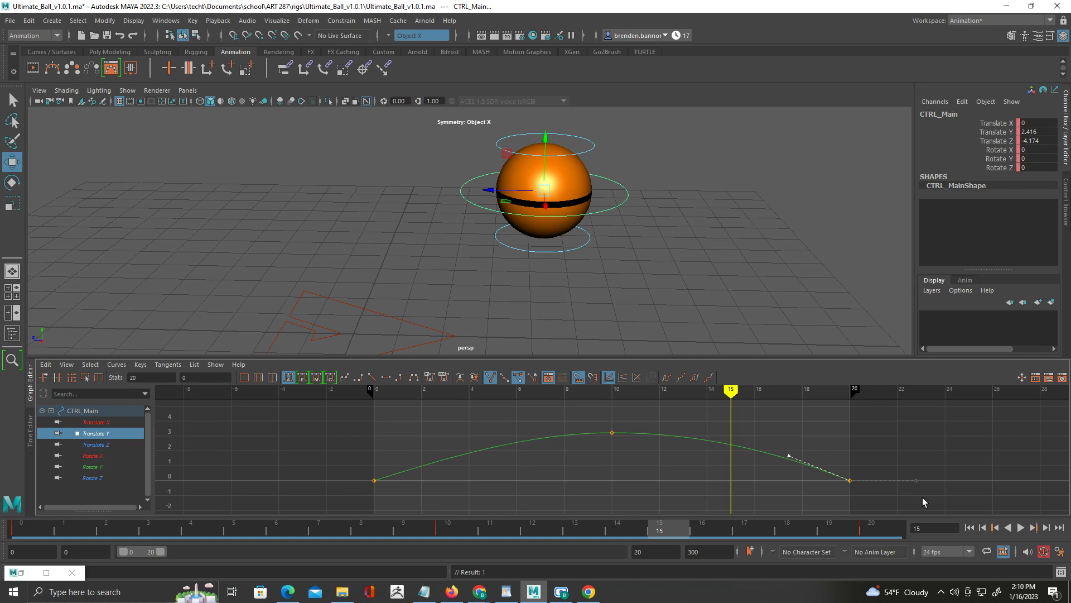
{"action": "left_click", "coordinate": [1020, 528]}
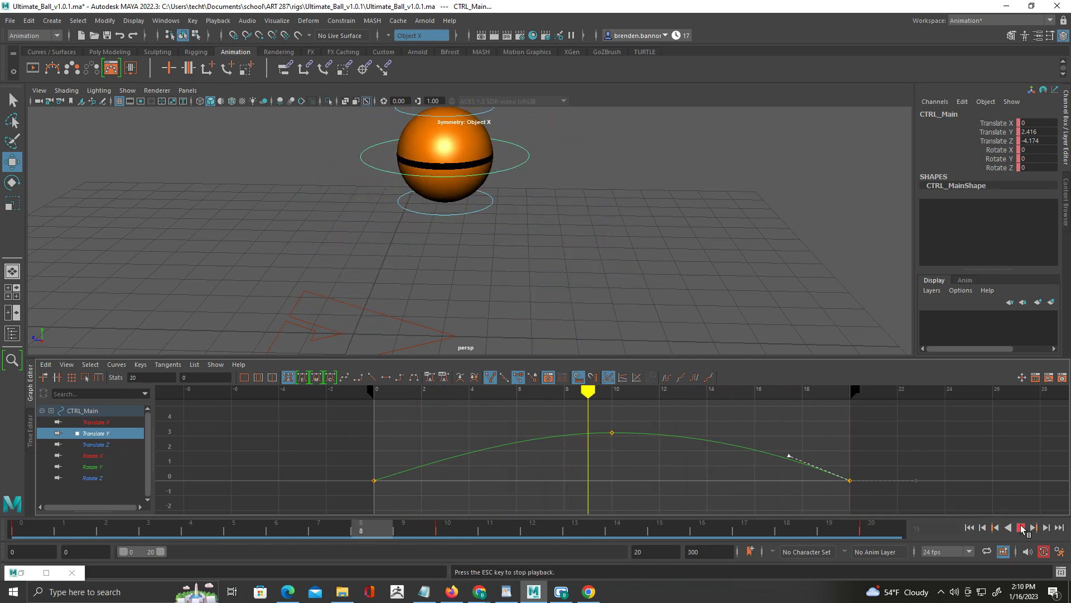
{"action": "left_click", "coordinate": [1021, 527]}
{"action": "left_click_drag", "start_coordinate": [788, 458], "coordinate": [792, 453]}
Steepen the outgoing tangent of the Translate Y key at frame 0 for a faster takeoff.
{"action": "left_click_drag", "start_coordinate": [420, 446], "coordinate": [364, 486]}
{"action": "middle_click_drag", "start_coordinate": [437, 465], "coordinate": [431, 457]}
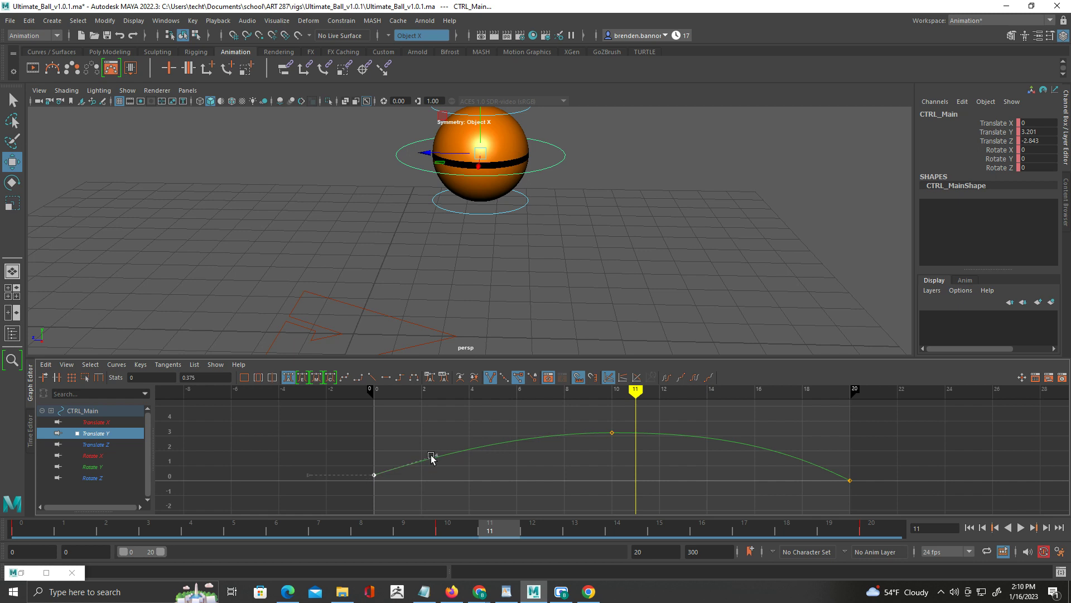
{"action": "key", "text": "ctrl+z"}
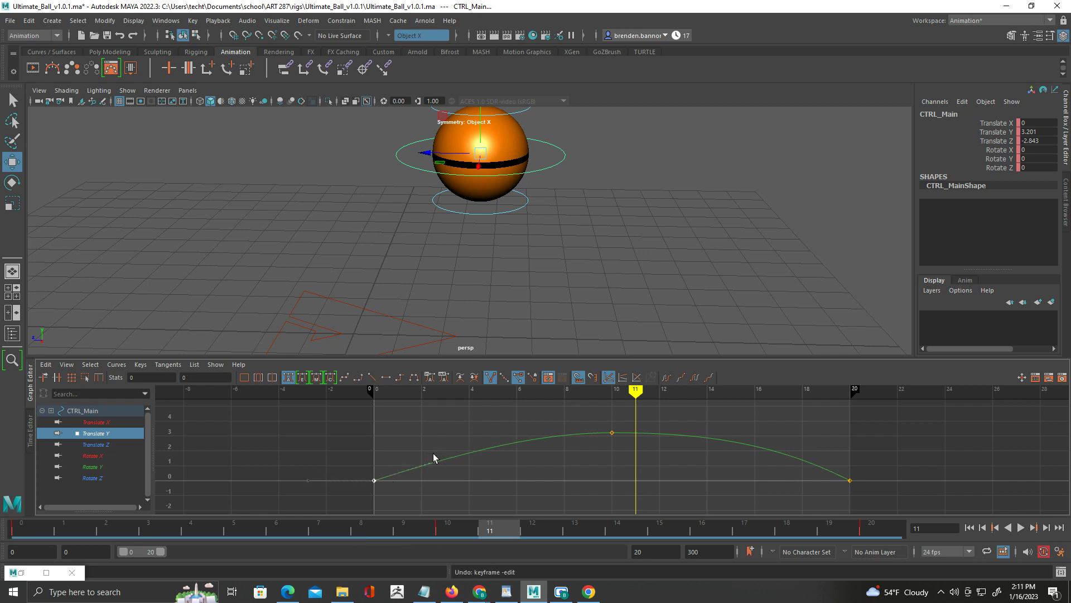
{"action": "middle_click_drag", "start_coordinate": [436, 460], "coordinate": [411, 460]}
Play back the animation and review the ball's arc from a low side view.
{"action": "left_click_drag", "start_coordinate": [588, 455], "coordinate": [630, 421]}
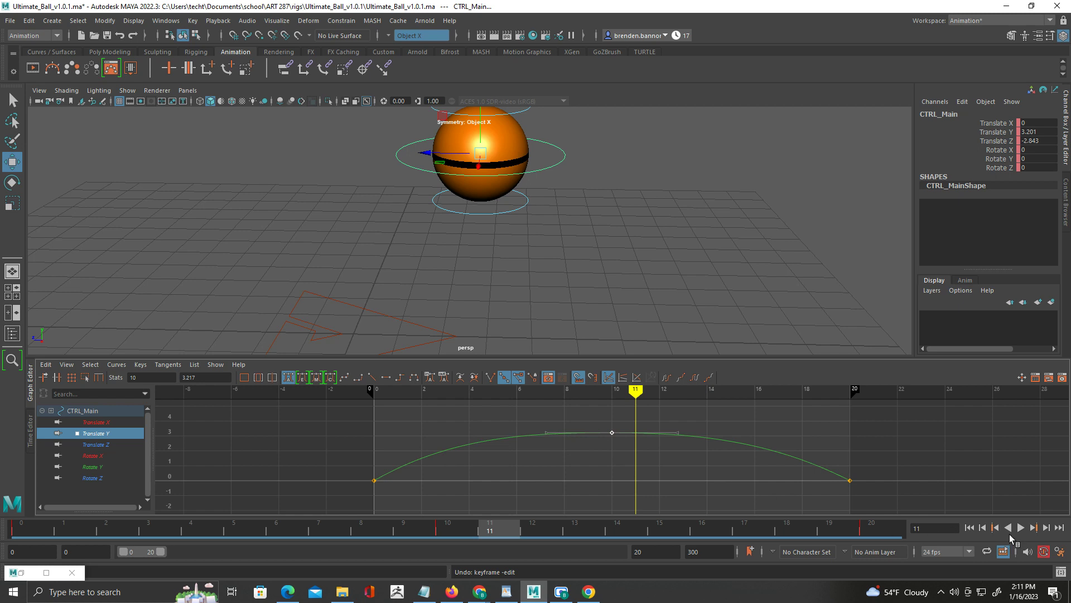
{"action": "left_click", "coordinate": [1020, 528]}
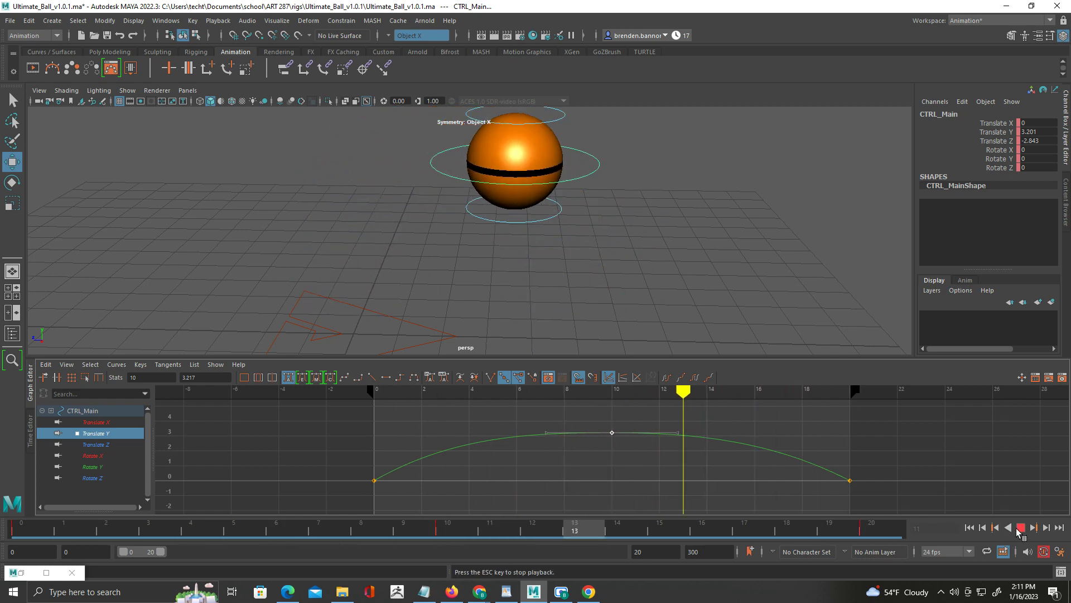
{"action": "left_click_drag", "start_coordinate": [748, 341], "coordinate": [630, 298], "text": "alt"}
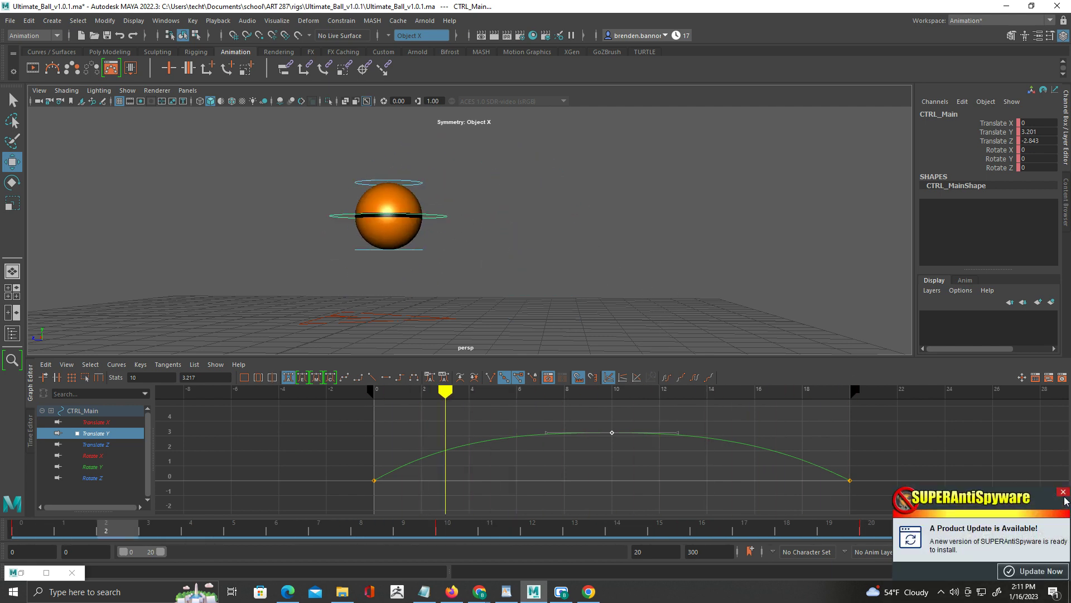
{"action": "left_click", "coordinate": [1063, 493]}
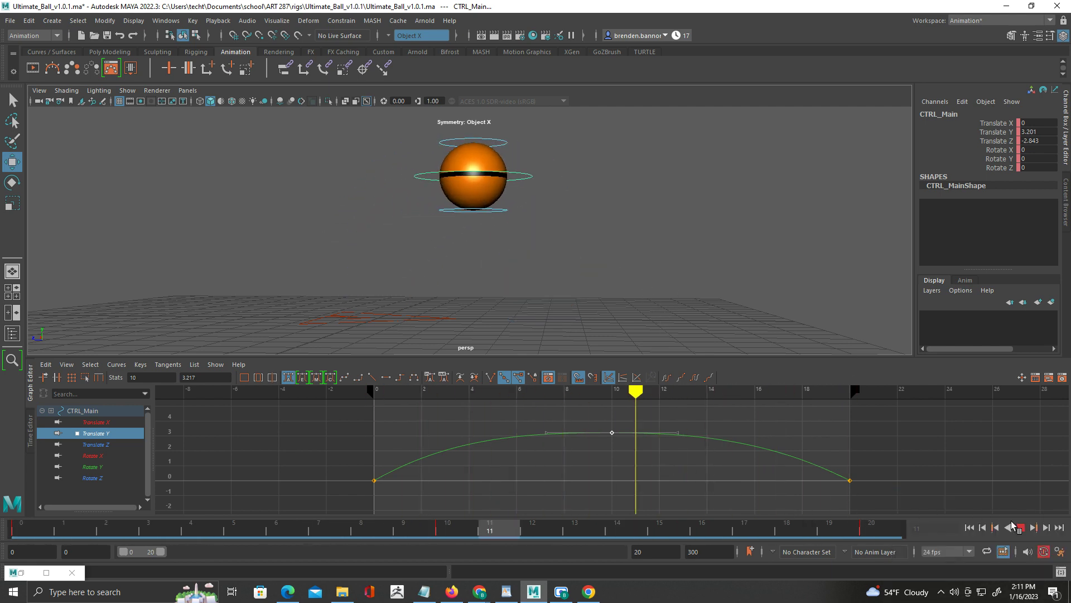
{"action": "left_click", "coordinate": [1018, 527]}
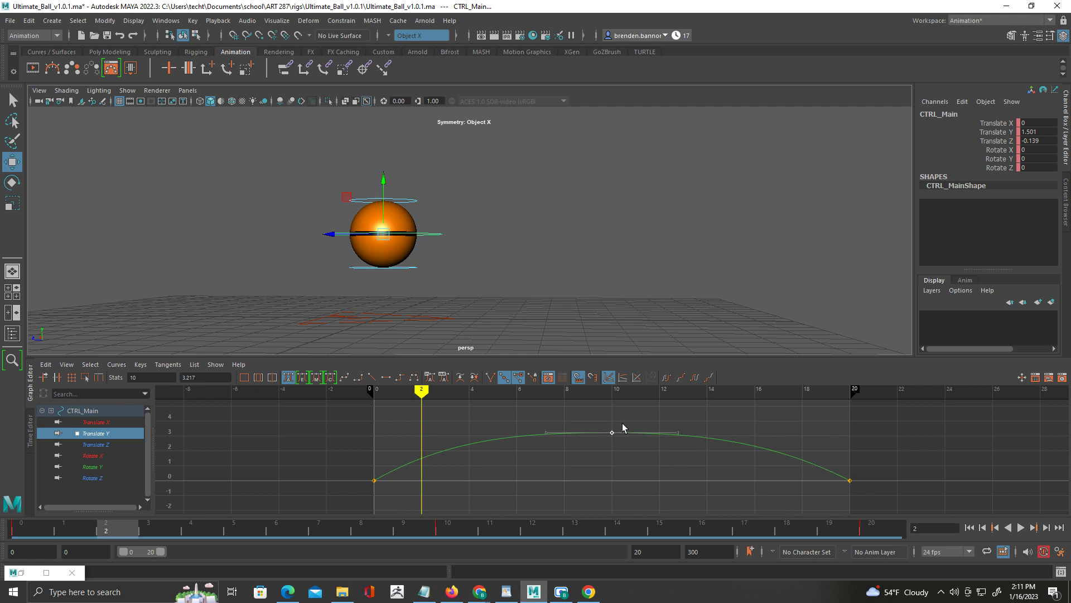
Raise the Translate Y key at frame 10 to about 3.742 and play back the higher arc.
{"action": "left_click_drag", "start_coordinate": [612, 434], "coordinate": [612, 424]}
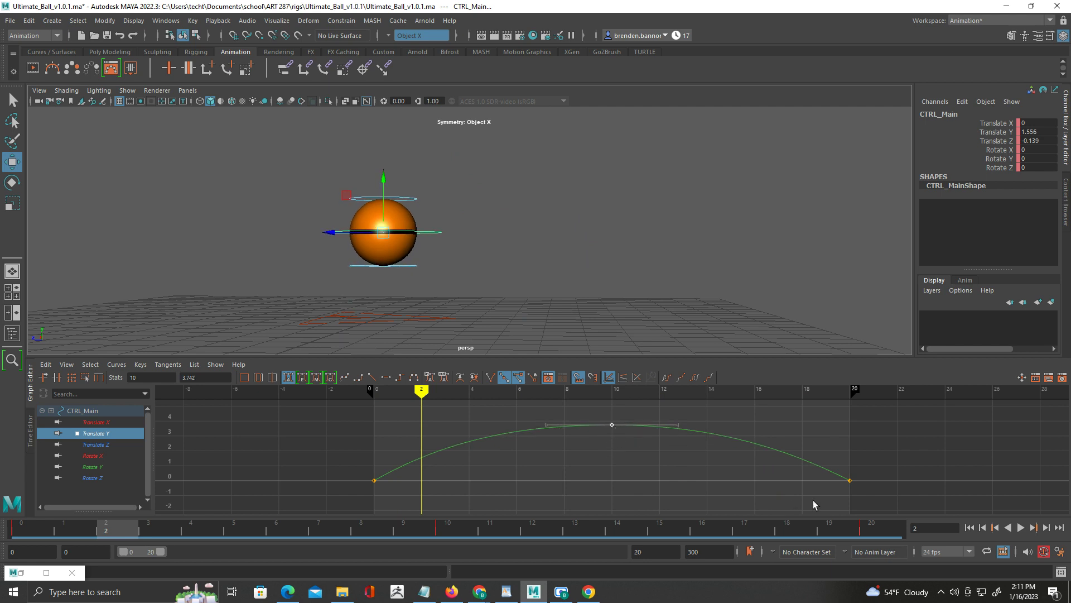
{"action": "left_click", "coordinate": [1021, 528]}
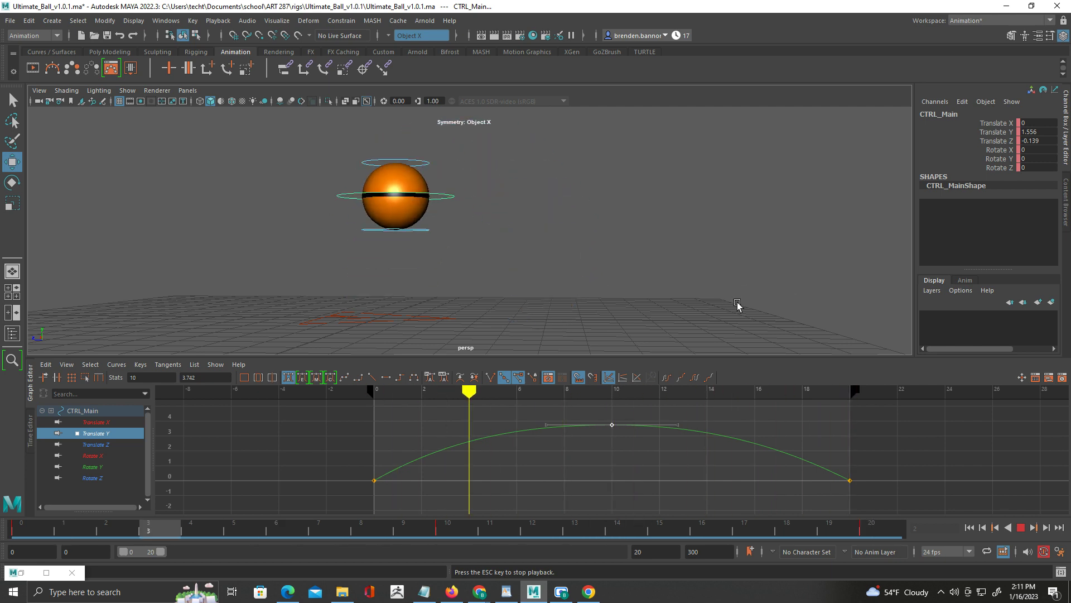
{"action": "left_click", "coordinate": [1017, 528]}
Set keys on the ball's top control, CTRL_Top, in its neutral pose at frames 0 and 10.
{"action": "left_click_drag", "start_coordinate": [611, 395], "coordinate": [373, 396]}
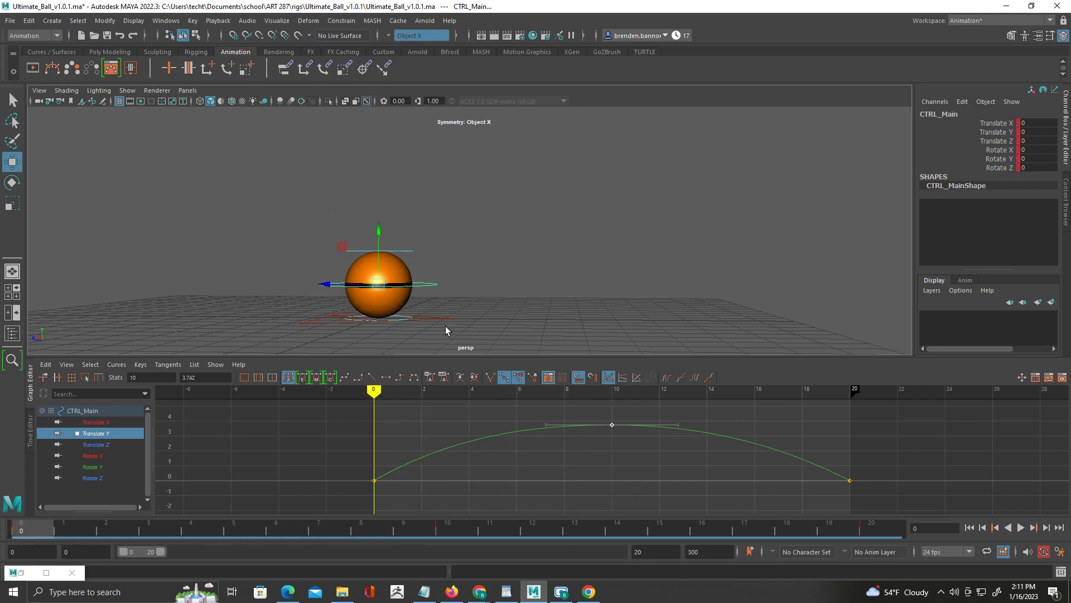
{"action": "middle_click_drag", "start_coordinate": [440, 342], "coordinate": [483, 290], "text": "alt"}
{"action": "left_click", "coordinate": [480, 233]}
{"action": "left_click_drag", "start_coordinate": [446, 231], "coordinate": [428, 255]}
{"action": "left_click_drag", "start_coordinate": [502, 259], "coordinate": [501, 273], "text": "alt"}
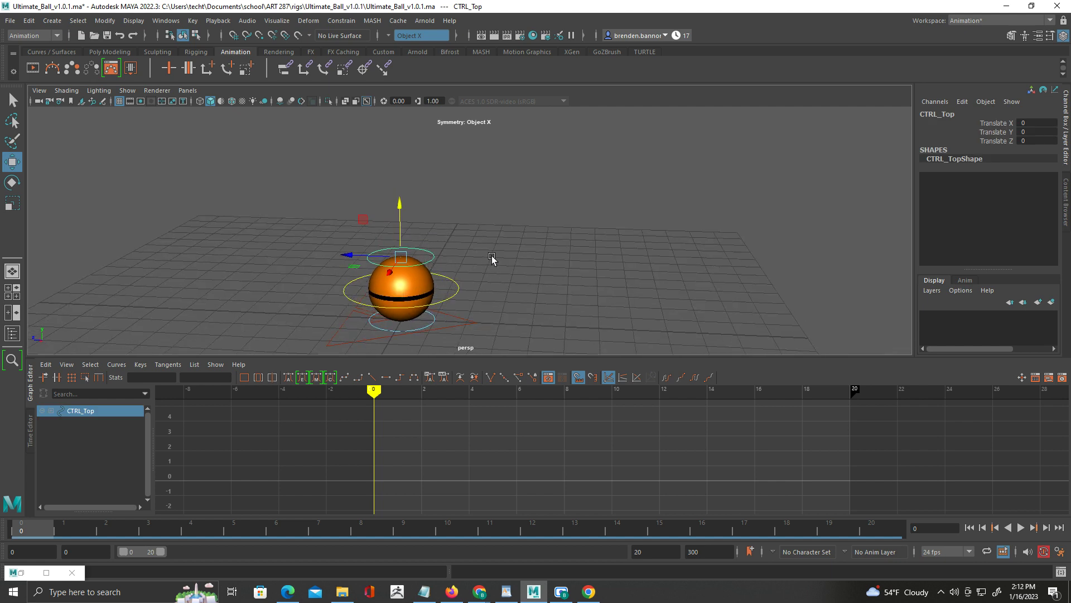
{"action": "scroll", "coordinate": [440, 246], "scroll_direction": "up", "scroll_amount": 2}
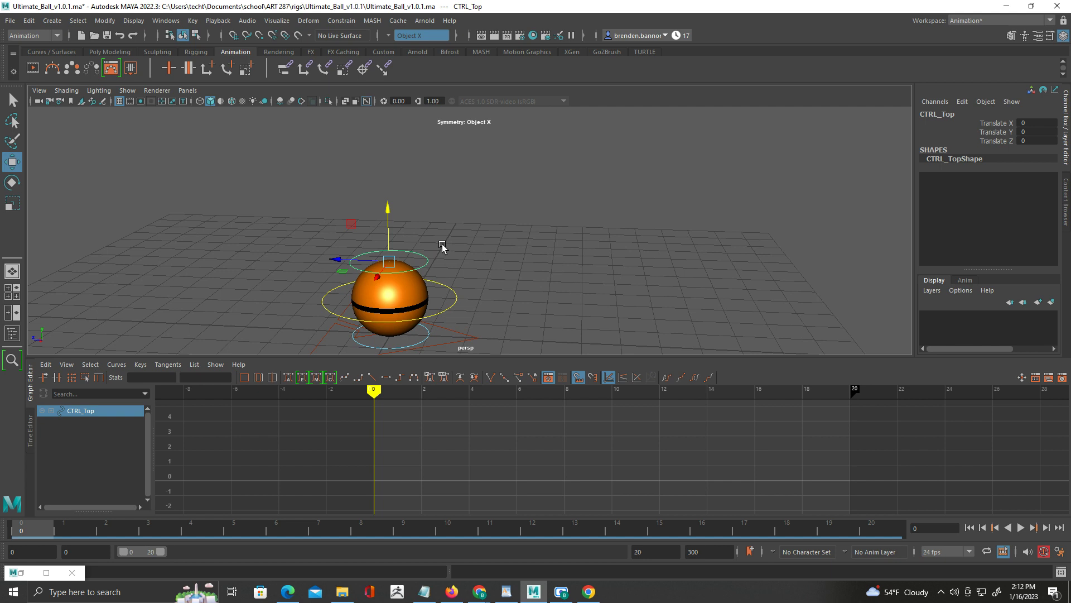
{"action": "key", "text": "s"}
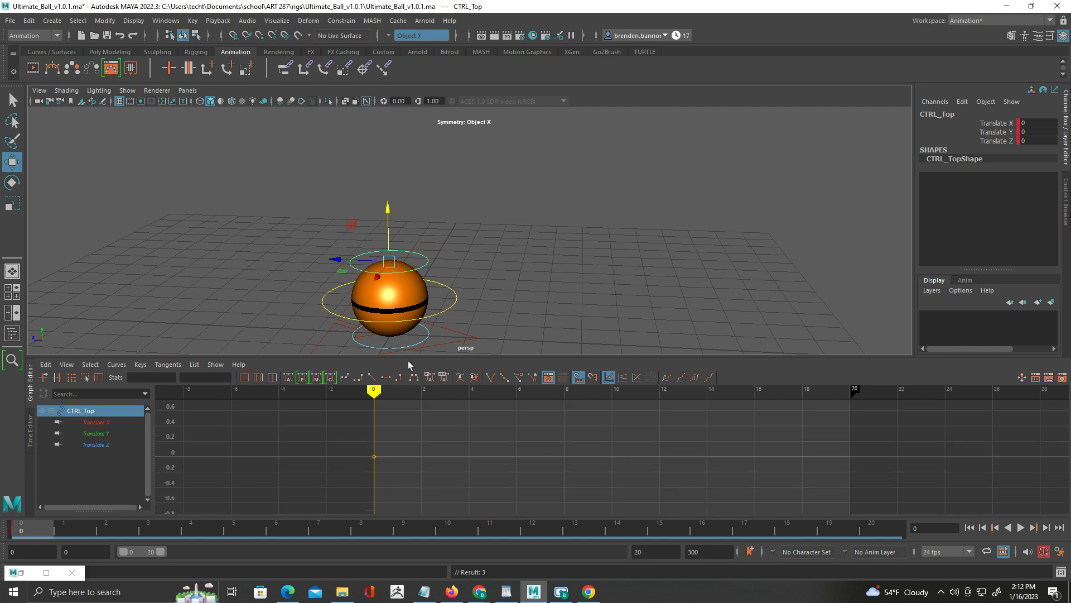
{"action": "left_click_drag", "start_coordinate": [377, 393], "coordinate": [615, 393]}
{"action": "key", "text": "s"}
{"action": "left_click_drag", "start_coordinate": [616, 393], "coordinate": [384, 387]}
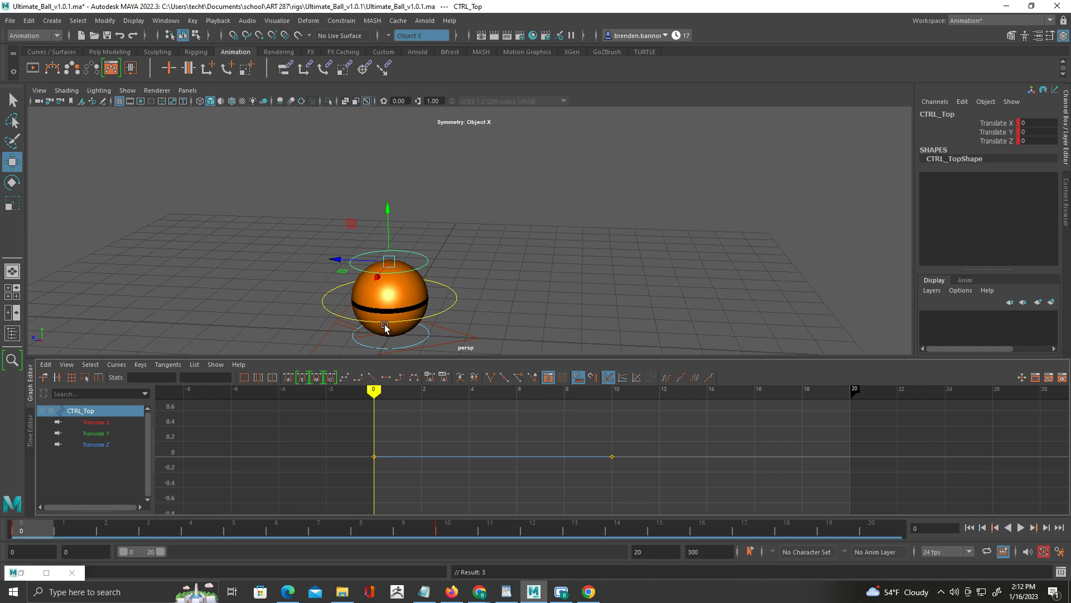
Squash the ball at frame 0 by lowering CTRL_Top to about -0.64 in Translate Y, and play it back.
{"action": "left_click_drag", "start_coordinate": [390, 209], "coordinate": [482, 264]}
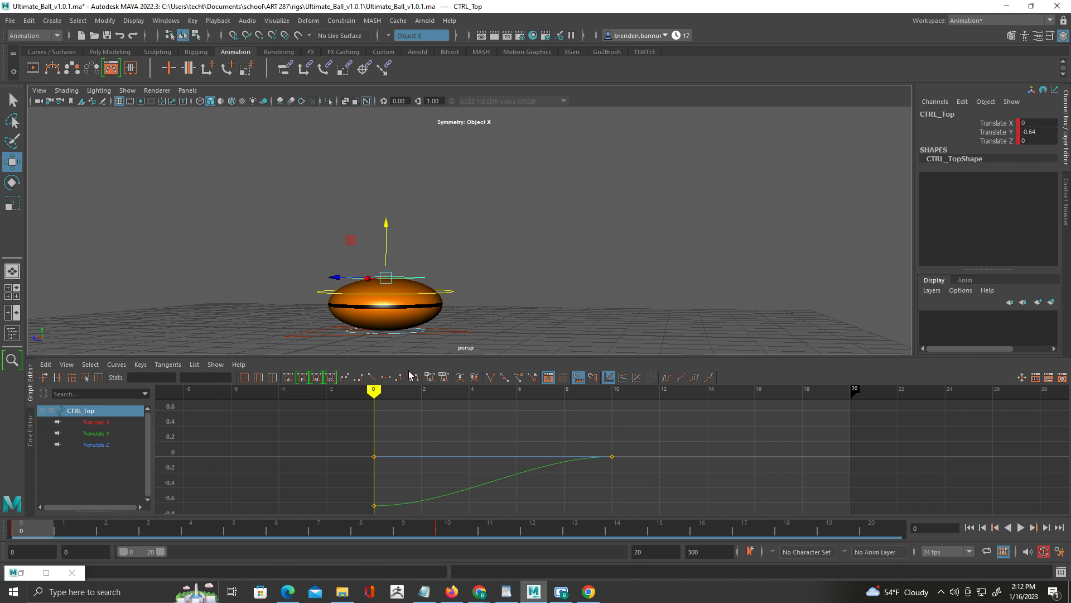
{"action": "key", "text": "alt+v"}
{"action": "key", "text": "alt+v"}
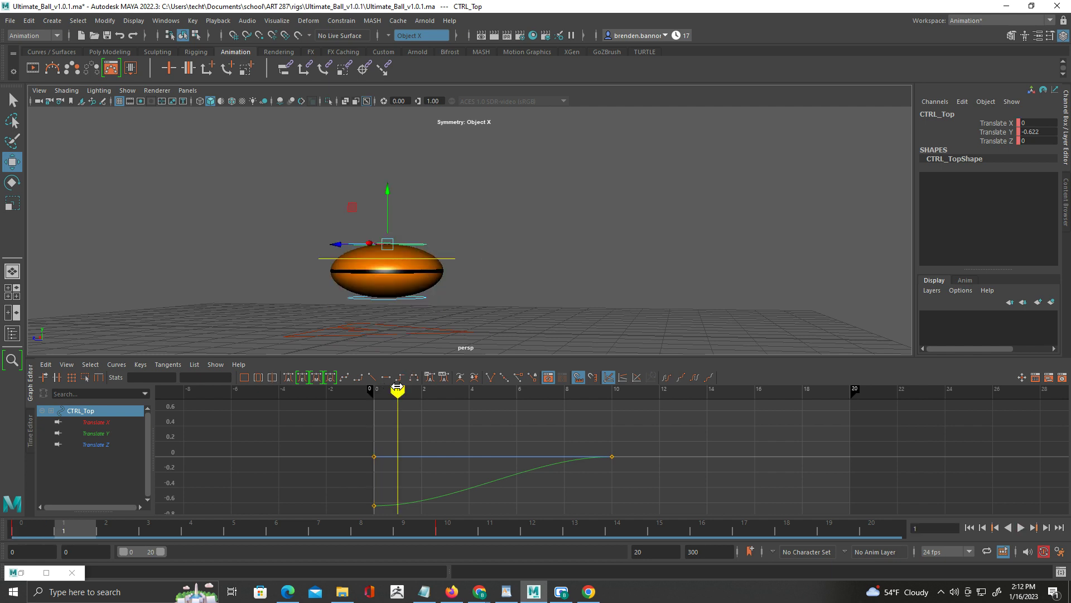
Stretch the ball at frame 1 by raising CTRL_Top to about 0.742 in Translate Y.
{"action": "left_click_drag", "start_coordinate": [389, 192], "coordinate": [392, 129]}
{"action": "mouse_move", "coordinate": [510, 294]}
{"action": "left_mouse_down", "text": "alt"}
{"action": "mouse_move", "coordinate": [493, 274]}
{"action": "mouse_move", "coordinate": [509, 273]}
{"action": "left_mouse_up", "text": "alt"}
{"action": "scroll", "coordinate": [486, 427], "scroll_direction": "down", "scroll_amount": 3}
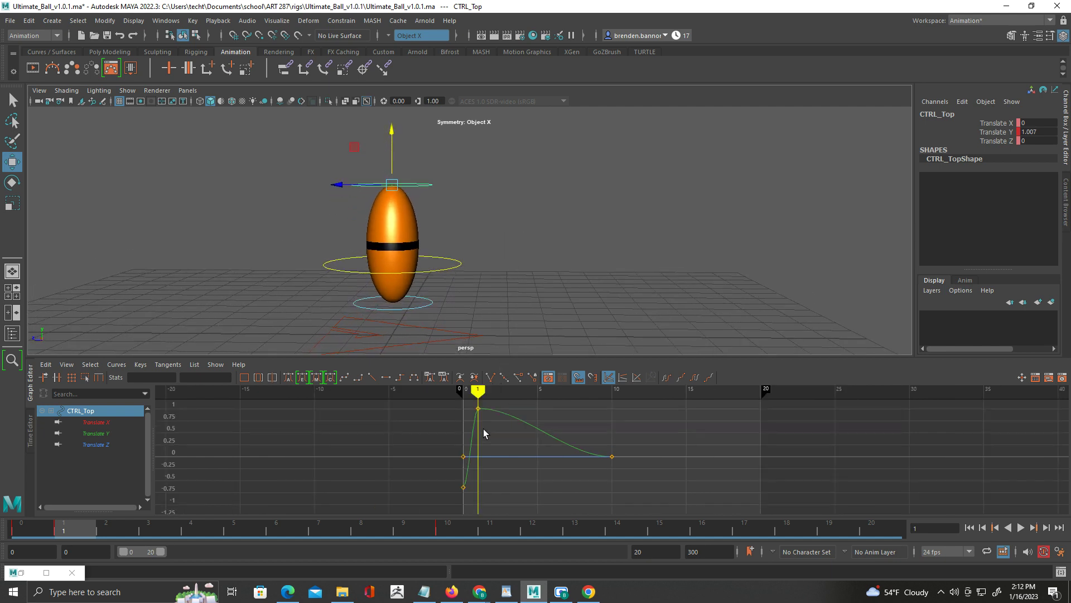
{"action": "middle_click_drag", "start_coordinate": [466, 431], "coordinate": [392, 443], "text": "alt"}
{"action": "mouse_move", "coordinate": [387, 395]}
{"action": "left_mouse_down"}
{"action": "mouse_move", "coordinate": [365, 392]}
{"action": "mouse_move", "coordinate": [446, 394]}
{"action": "mouse_move", "coordinate": [366, 393]}
{"action": "left_mouse_up"}
{"action": "left_click", "coordinate": [381, 393]}
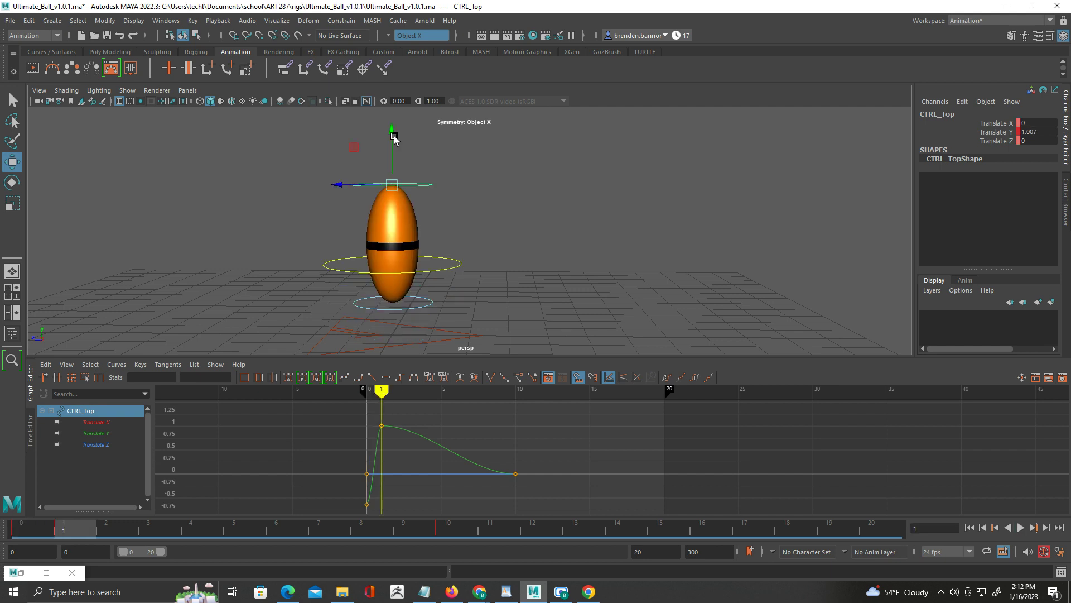
{"action": "left_click_drag", "start_coordinate": [394, 138], "coordinate": [397, 149]}
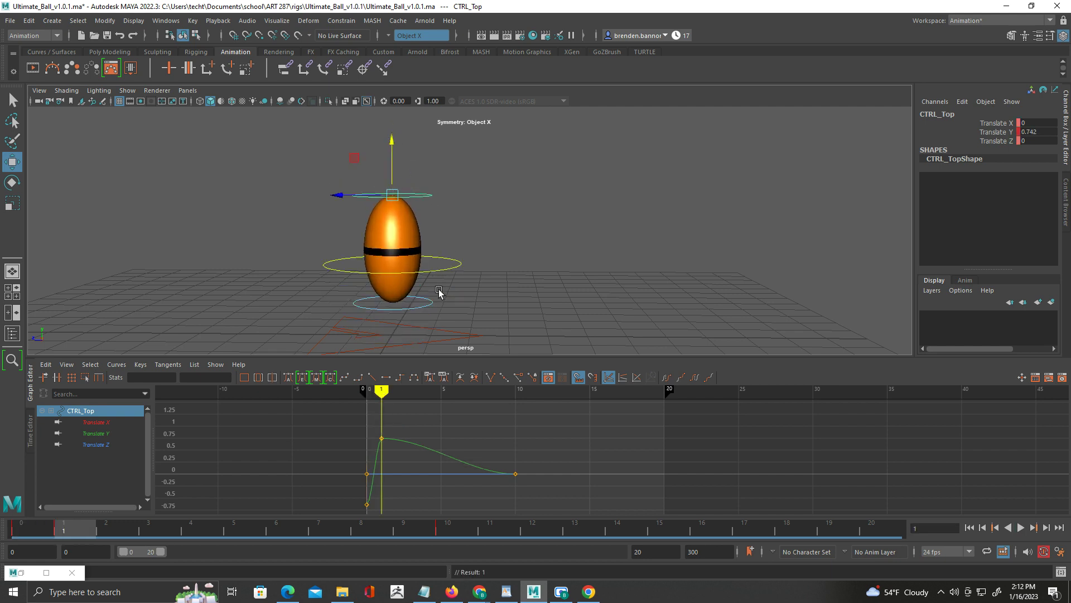
Key the ball's bottom control, CTRL_Bottom, in its neutral pose at frames 0 and 10 and play it back.
{"action": "left_click", "coordinate": [427, 303]}
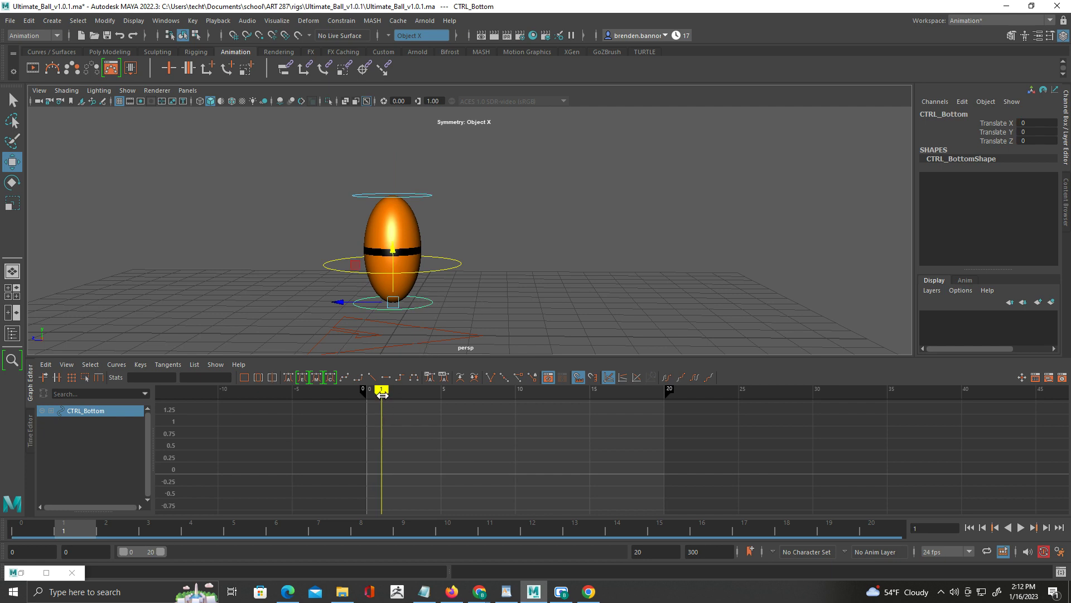
{"action": "mouse_move", "coordinate": [386, 392]}
{"action": "left_mouse_down"}
{"action": "mouse_move", "coordinate": [366, 392]}
{"action": "mouse_move", "coordinate": [517, 389]}
{"action": "left_mouse_up"}
{"action": "key", "text": "s"}
{"action": "key", "text": "s"}
{"action": "key", "text": "alt+v"}
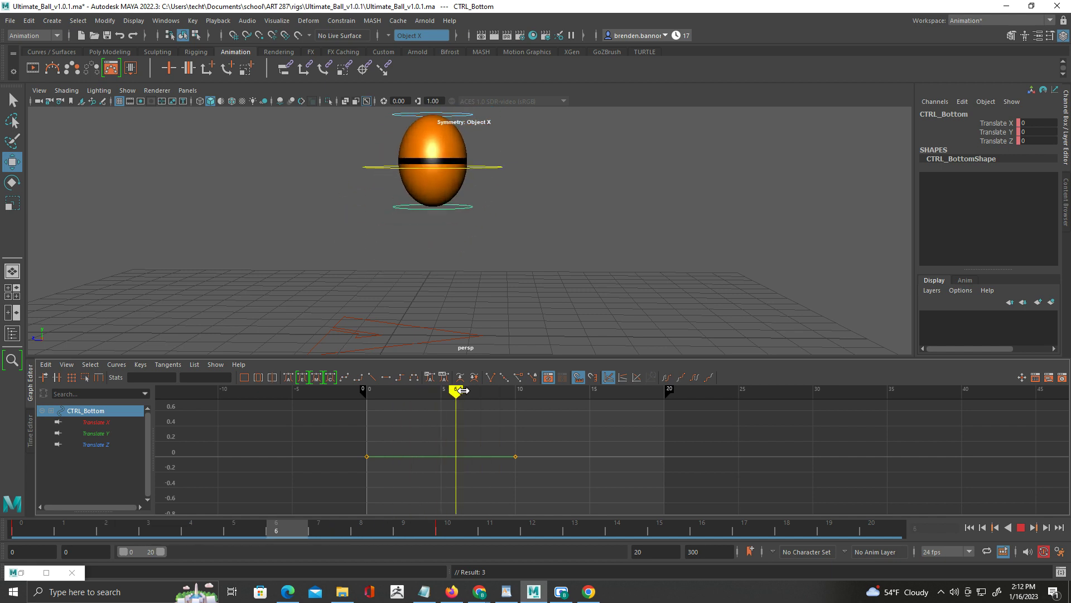
{"action": "key", "text": "alt+v"}
Lower CTRL_Bottom to about -0.715 in Translate Y at frame 1 to lengthen the stretch, and play it back.
{"action": "left_click_drag", "start_coordinate": [393, 255], "coordinate": [390, 277]}
{"action": "left_click_drag", "start_coordinate": [478, 303], "coordinate": [488, 297], "text": "alt"}
{"action": "key", "text": "alt+v"}
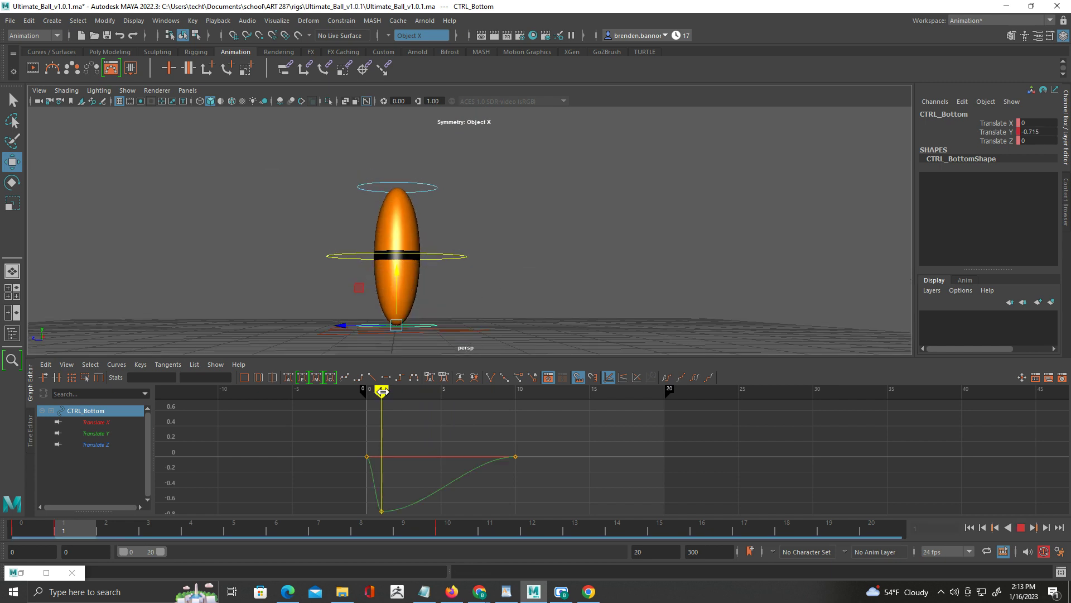
Stretch the ball at frame 19 by lowering CTRL_Bottom to about -0.841 and raising CTRL_Top to about 0.626 in Translate Y.
{"action": "mouse_move", "coordinate": [395, 391]}
{"action": "left_mouse_down"}
{"action": "mouse_move", "coordinate": [660, 391]}
{"action": "mouse_move", "coordinate": [574, 391]}
{"action": "mouse_move", "coordinate": [648, 393]}
{"action": "left_mouse_up"}
{"action": "left_click_drag", "start_coordinate": [591, 256], "coordinate": [587, 275]}
{"action": "key", "text": "s"}
{"action": "left_click_drag", "start_coordinate": [646, 197], "coordinate": [616, 233]}
{"action": "left_click_drag", "start_coordinate": [589, 174], "coordinate": [589, 149]}
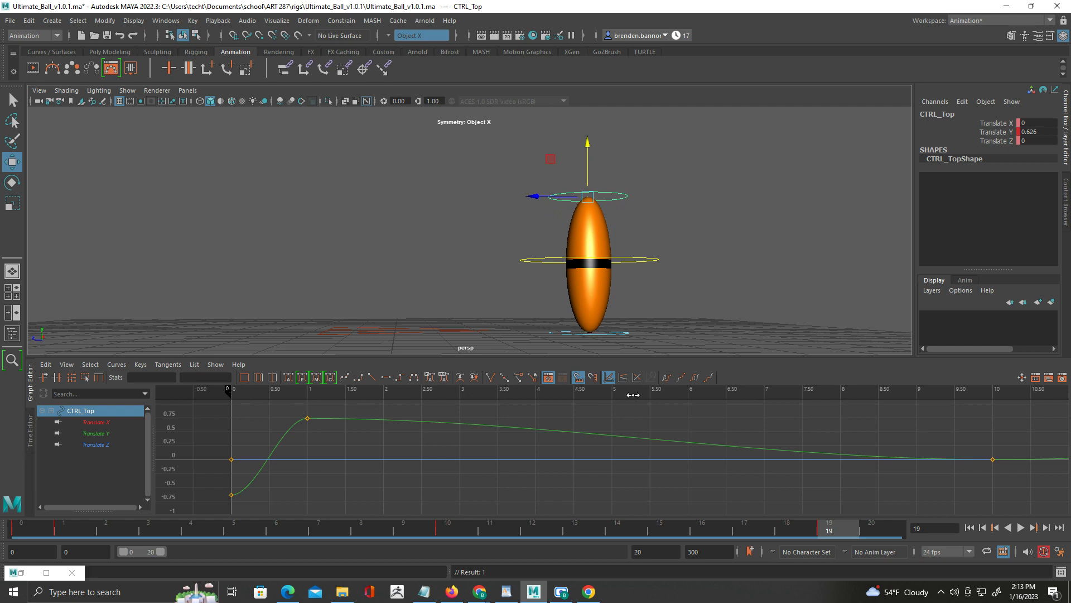
Squash the ball at frame 20 by raising CTRL_Bottom and lowering CTRL_Top to about 0.008 in Translate Y.
{"action": "mouse_move", "coordinate": [846, 392]}
{"action": "left_mouse_down"}
{"action": "mouse_move", "coordinate": [542, 395]}
{"action": "mouse_move", "coordinate": [913, 396]}
{"action": "mouse_move", "coordinate": [591, 411]}
{"action": "mouse_move", "coordinate": [279, 407]}
{"action": "left_mouse_up"}
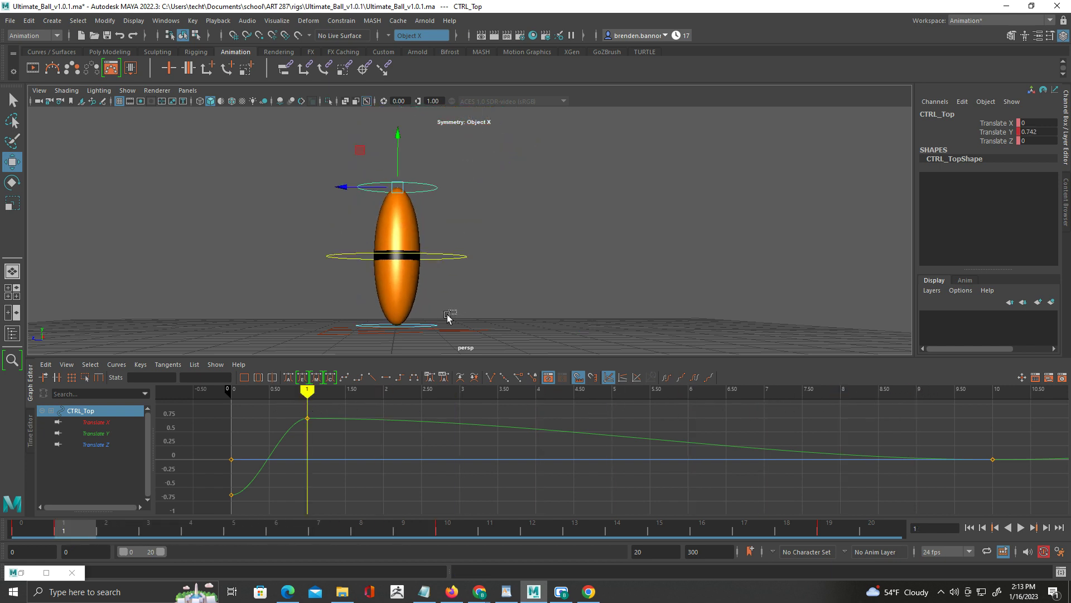
{"action": "left_click", "coordinate": [427, 327]}
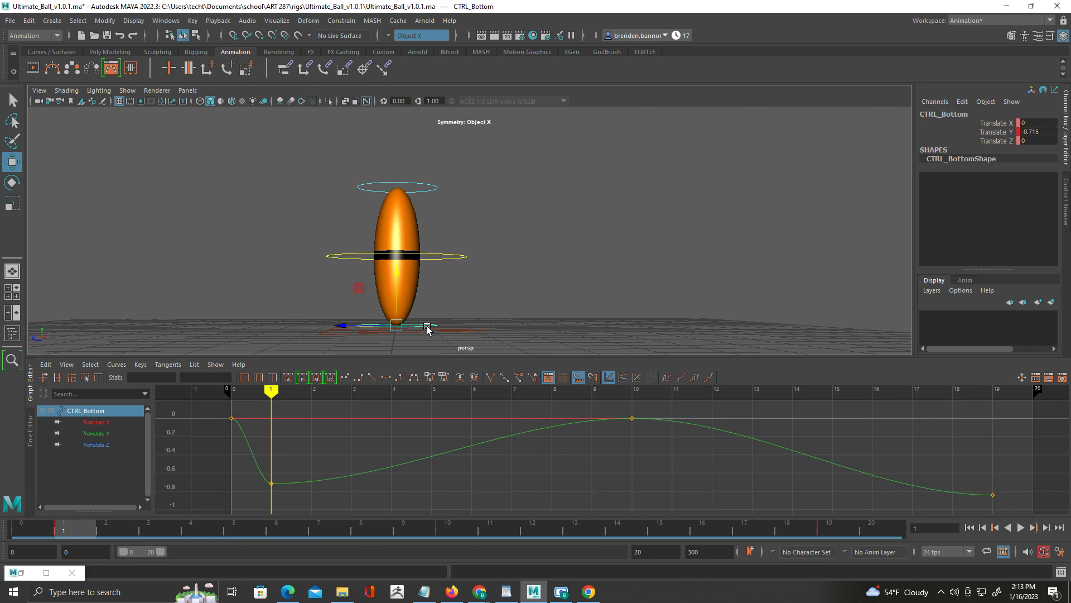
{"action": "left_click_drag", "start_coordinate": [275, 392], "coordinate": [1022, 402]}
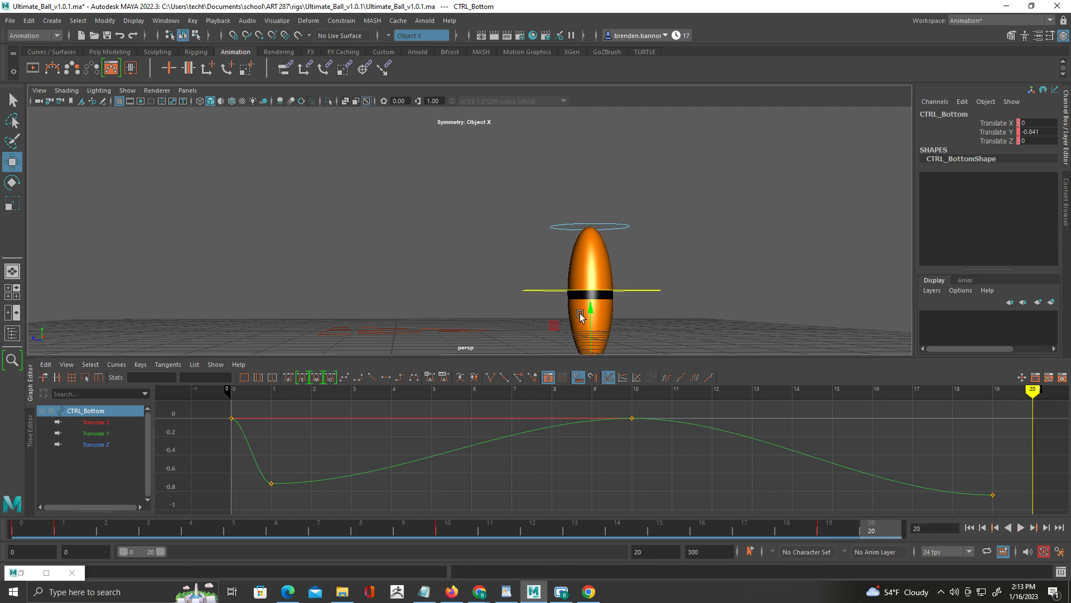
{"action": "left_click_drag", "start_coordinate": [590, 314], "coordinate": [590, 253]}
{"action": "left_click_drag", "start_coordinate": [638, 212], "coordinate": [616, 233]}
{"action": "left_click_drag", "start_coordinate": [591, 184], "coordinate": [591, 209]}
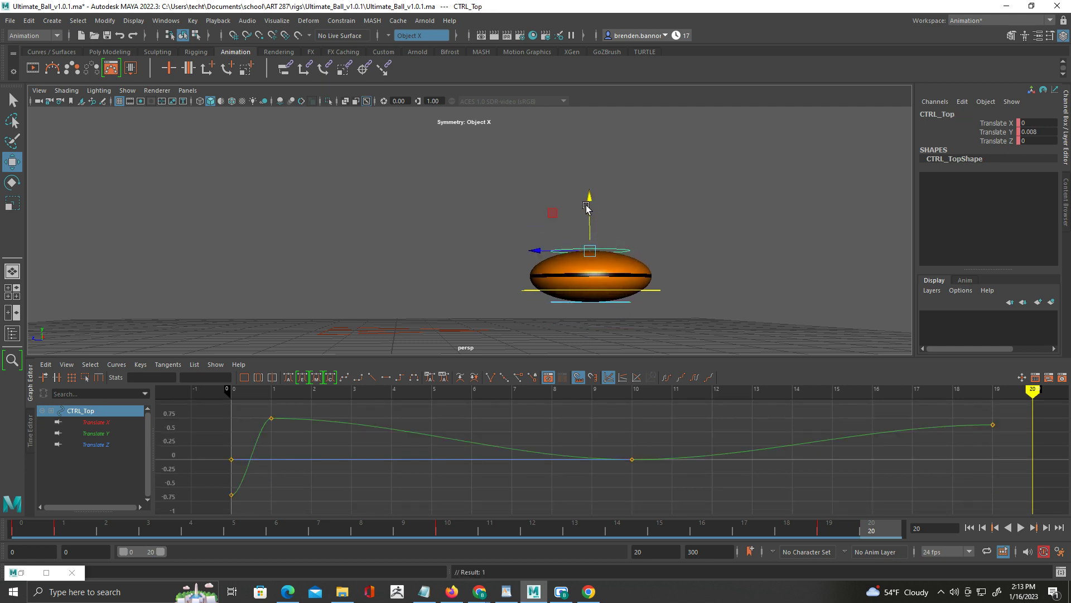
Lower CTRL_Main to about -0.699 in Translate Y at frame 20 so the ball meets the ground, and play it back.
{"action": "left_click", "coordinate": [658, 289]}
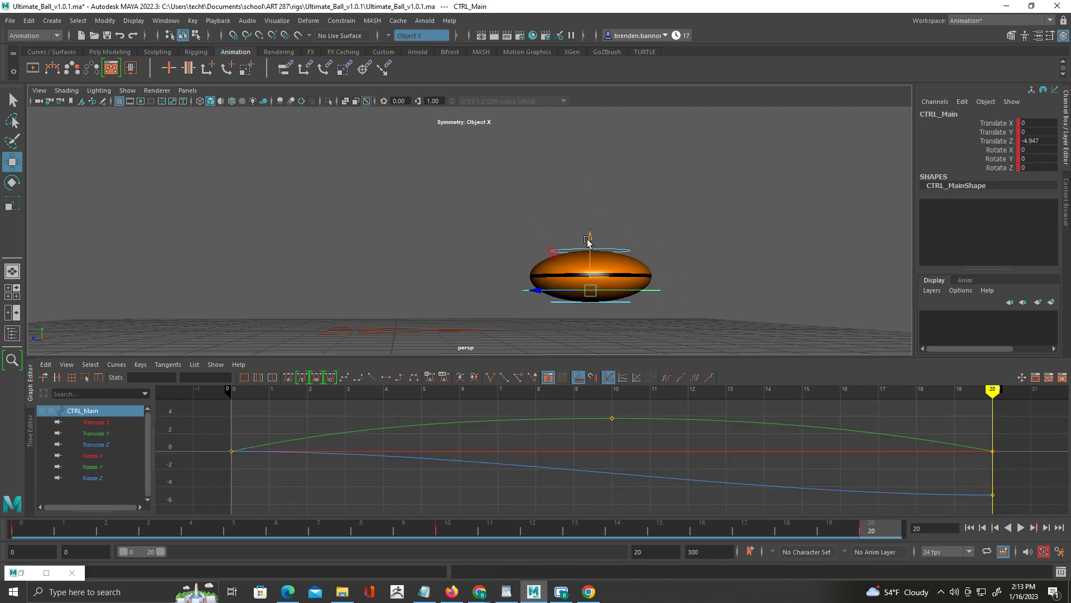
{"action": "left_click_drag", "start_coordinate": [589, 240], "coordinate": [589, 266]}
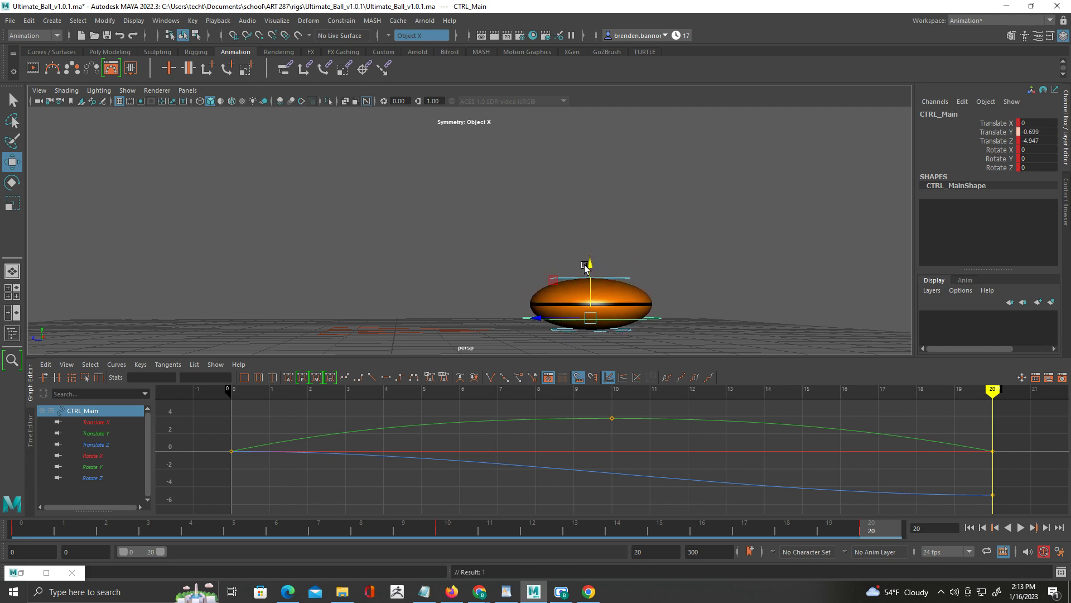
{"action": "key", "text": "alt+v"}
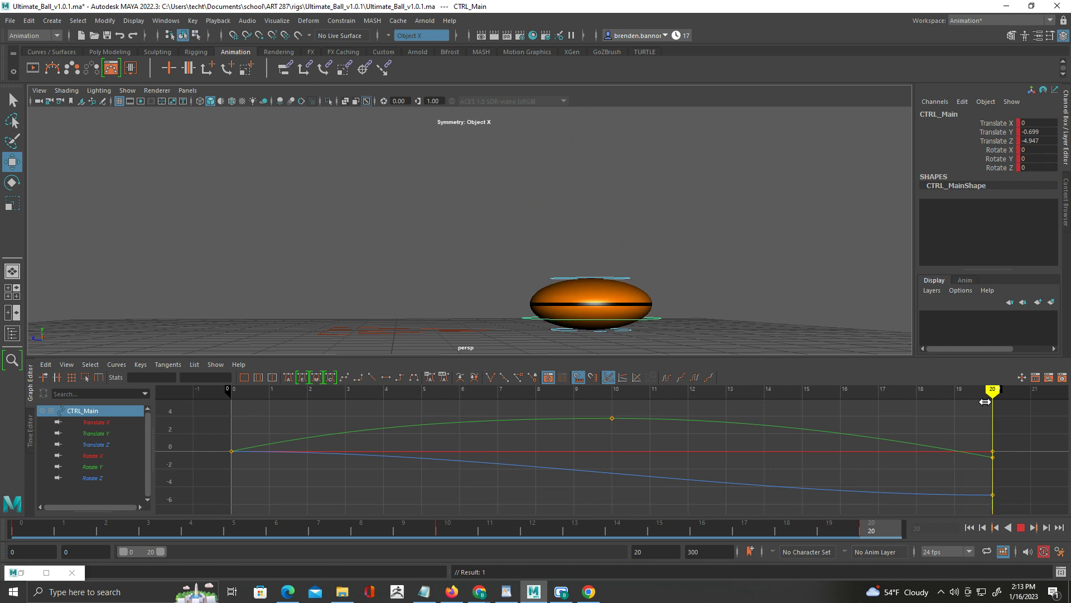
{"action": "key", "text": "alt+v"}
Try raising CTRL_Main to about 0.809 in Translate Y at frame 19 and key the pose.
{"action": "key", "text": "alt+comma"}
{"action": "left_click_drag", "start_coordinate": [586, 240], "coordinate": [588, 205]}
{"action": "key", "text": "s"}
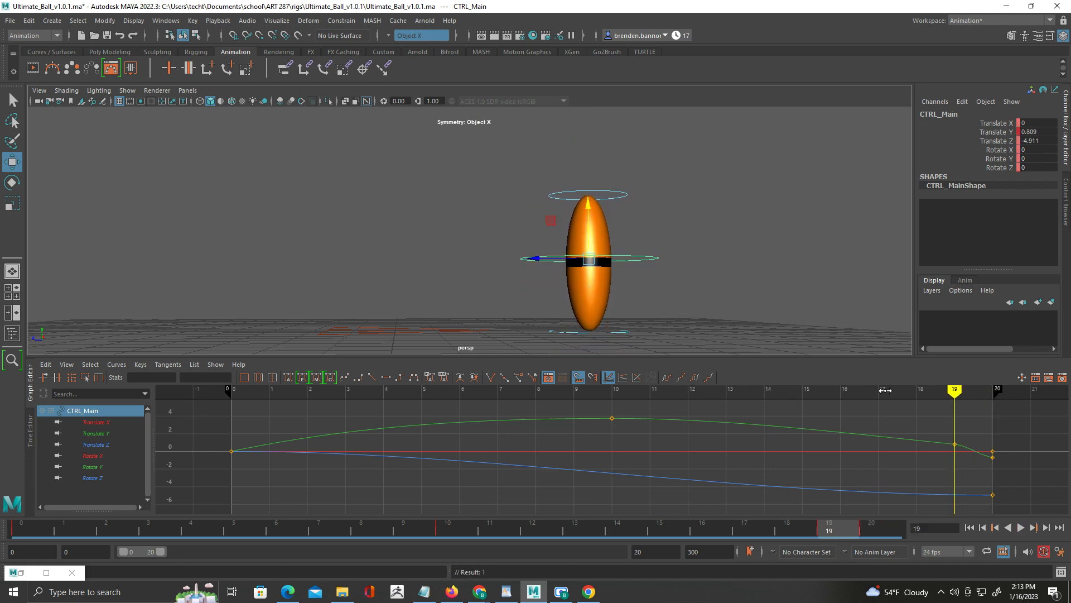
Delete the frame 19 key from CTRL_Main's Translate Y curve.
{"action": "mouse_move", "coordinate": [953, 394]}
{"action": "left_mouse_down"}
{"action": "mouse_move", "coordinate": [232, 391]}
{"action": "mouse_move", "coordinate": [210, 378]}
{"action": "mouse_move", "coordinate": [533, 407]}
{"action": "mouse_move", "coordinate": [980, 408]}
{"action": "mouse_move", "coordinate": [964, 408]}
{"action": "left_mouse_up"}
{"action": "left_click", "coordinate": [955, 445]}
{"action": "right_click", "coordinate": [955, 446]}
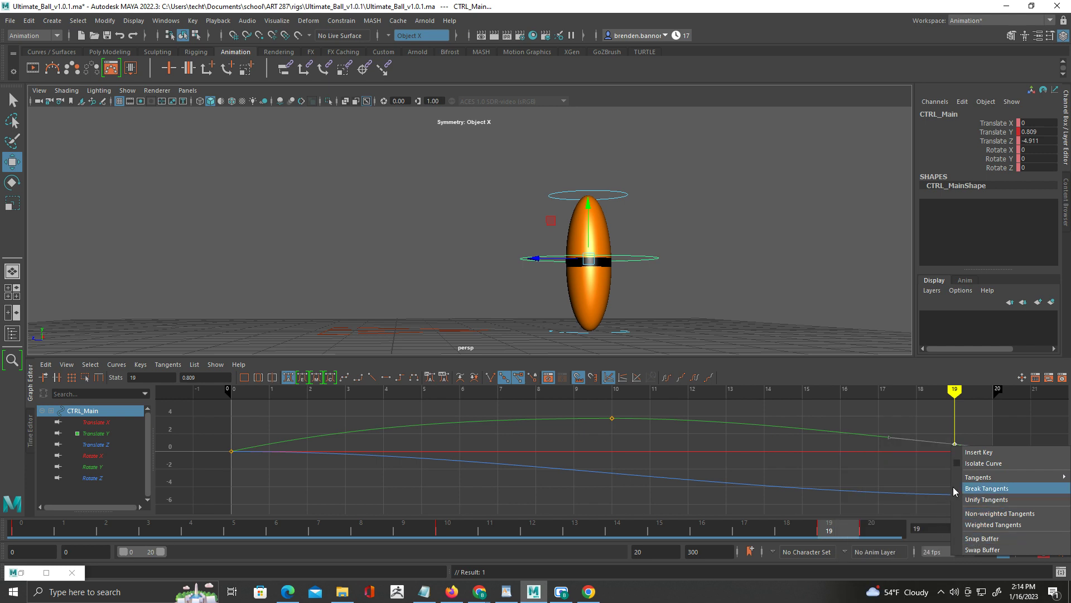
{"action": "left_click", "coordinate": [929, 469]}
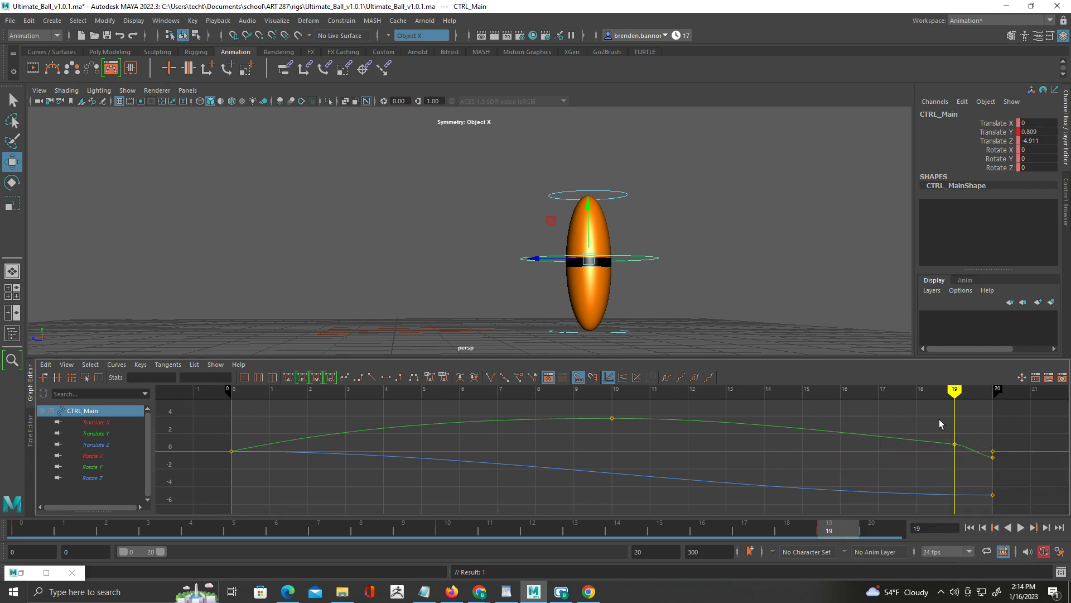
{"action": "left_click", "coordinate": [957, 446]}
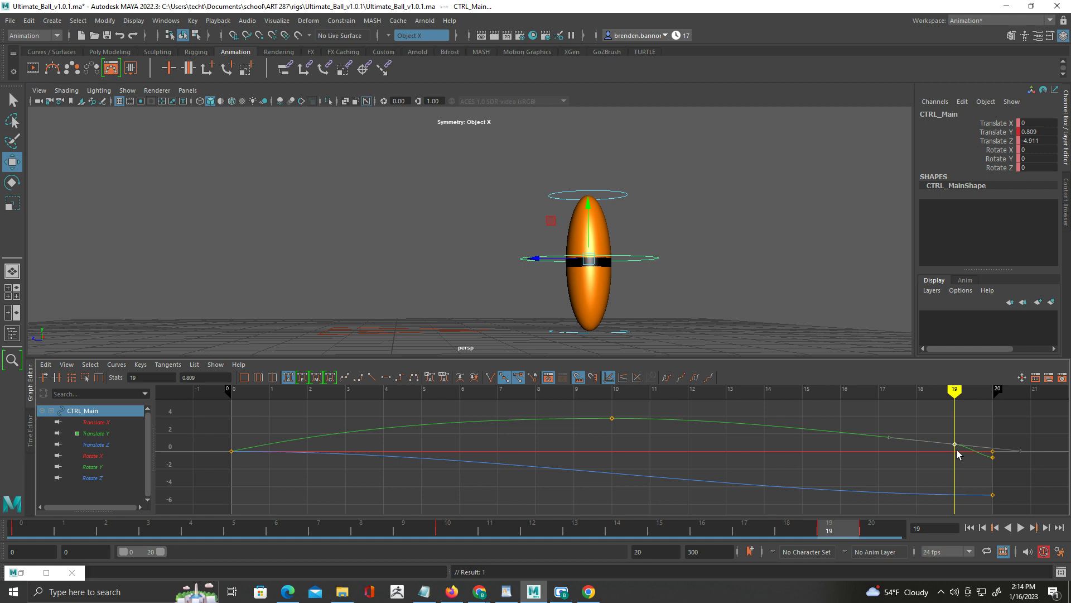
{"action": "key", "text": "Delete"}
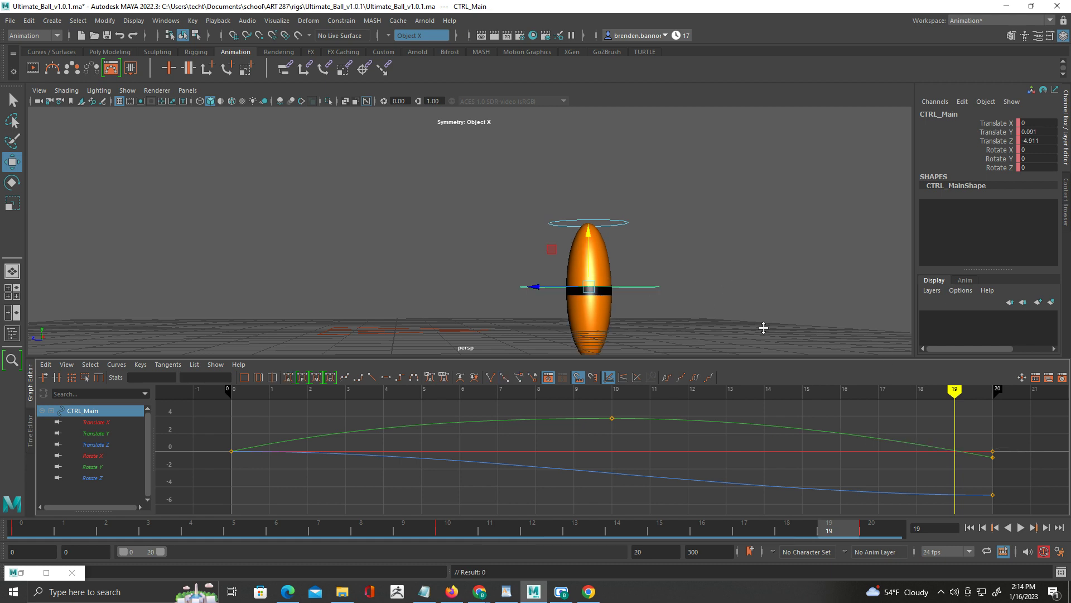
At frame 19, raise CTRL_Bottom to about -0.018 and CTRL_Top to about 1.202 in Translate Y to reshape the stretch before landing.
{"action": "left_click_drag", "start_coordinate": [641, 315], "coordinate": [614, 311], "text": "alt"}
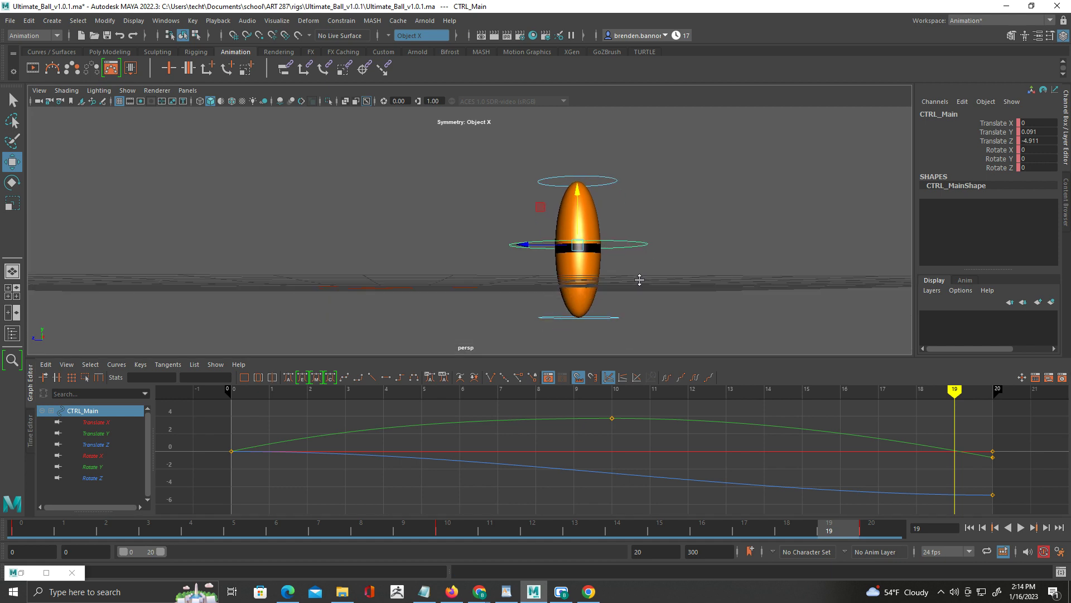
{"action": "left_click", "coordinate": [612, 322]}
{"action": "left_click_drag", "start_coordinate": [577, 273], "coordinate": [581, 238]}
{"action": "left_click_drag", "start_coordinate": [639, 275], "coordinate": [632, 293], "text": "alt"}
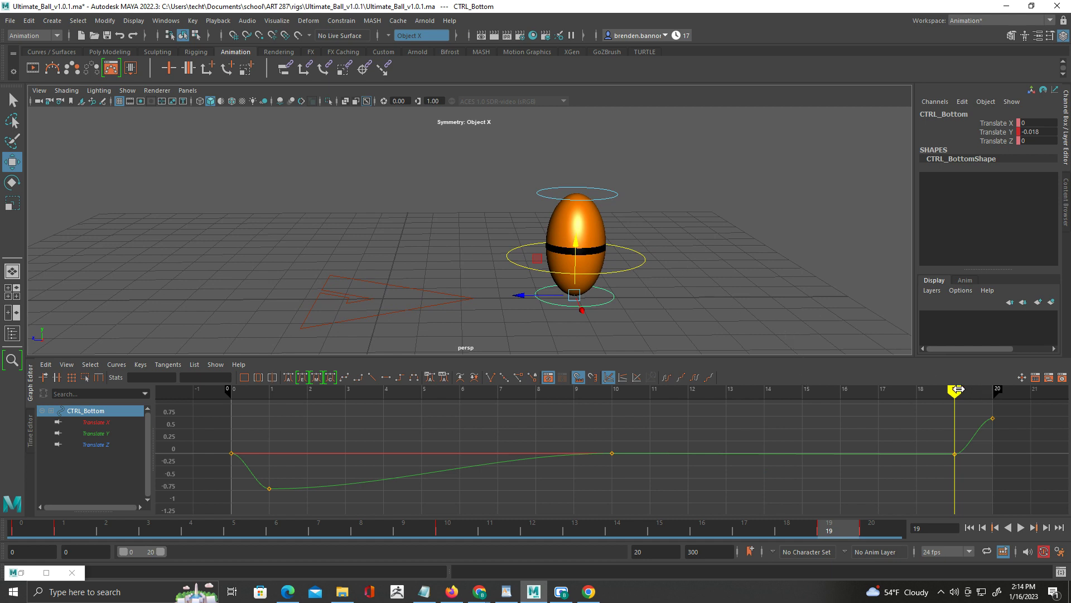
{"action": "mouse_move", "coordinate": [958, 389]}
{"action": "left_mouse_down"}
{"action": "mouse_move", "coordinate": [993, 389]}
{"action": "mouse_move", "coordinate": [956, 388]}
{"action": "mouse_move", "coordinate": [973, 389]}
{"action": "left_mouse_up"}
{"action": "key", "text": "alt+v"}
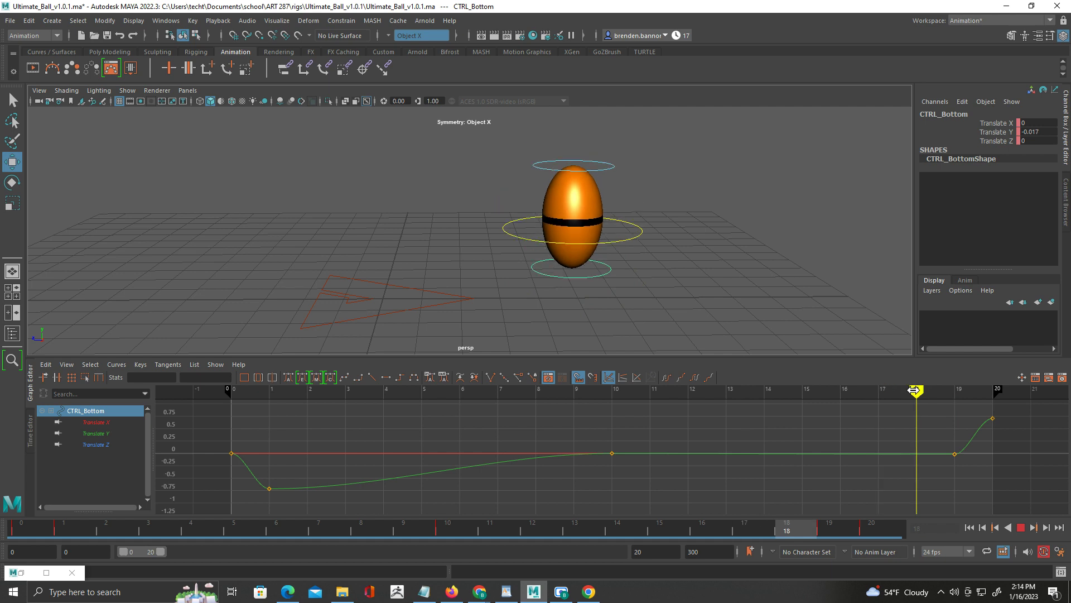
{"action": "key", "text": "alt+v"}
{"action": "left_click_drag", "start_coordinate": [642, 167], "coordinate": [611, 206]}
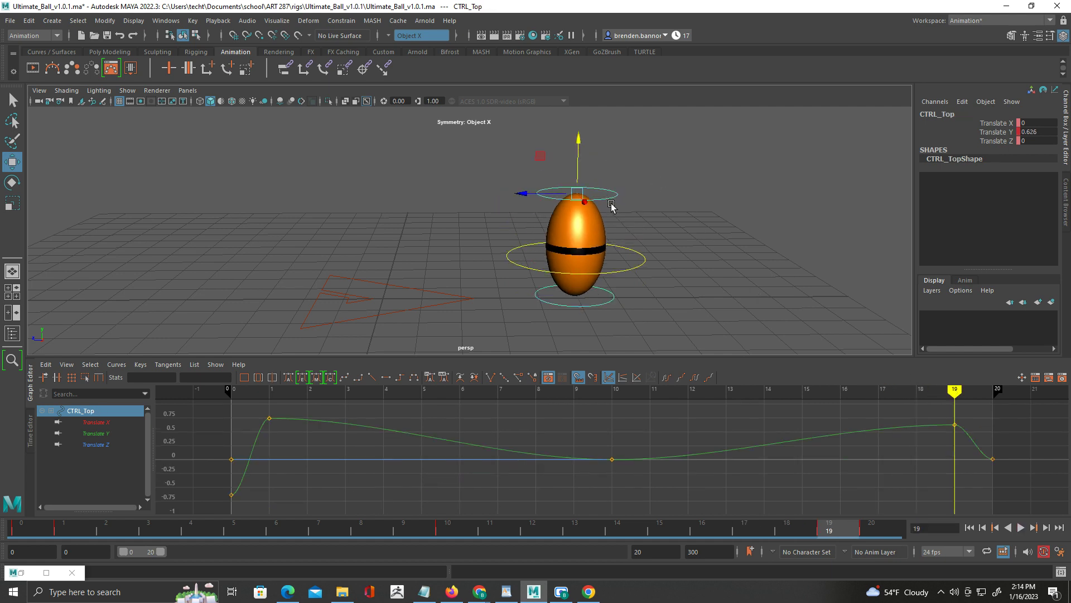
{"action": "left_click_drag", "start_coordinate": [584, 152], "coordinate": [584, 128]}
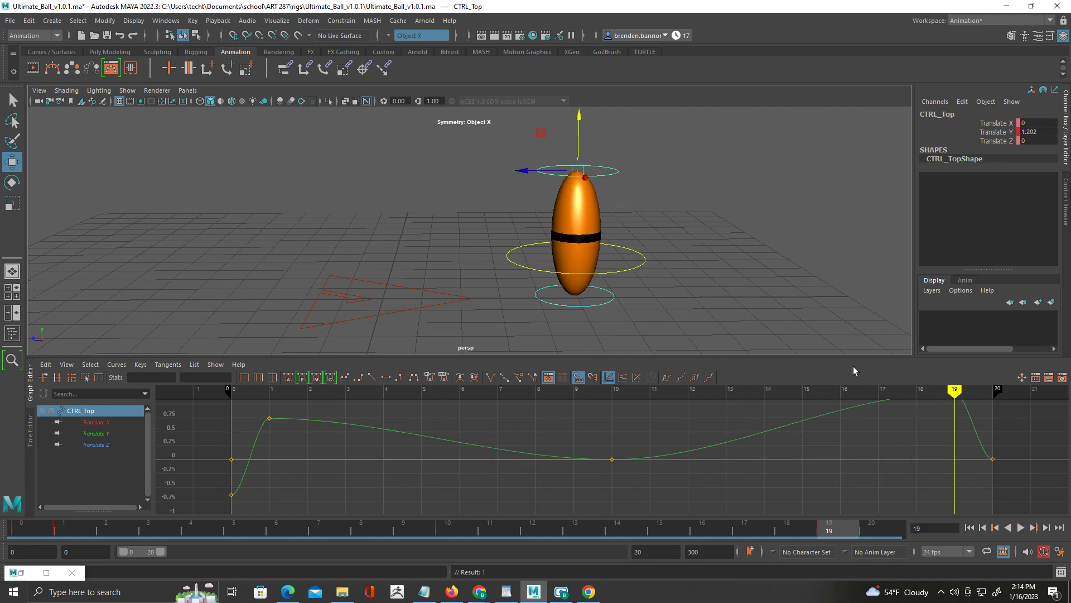
Scrub and play the animation between frames 0 and 19 to check the squash and stretch at takeoff and landing.
{"action": "left_click_drag", "start_coordinate": [953, 394], "coordinate": [229, 393]}
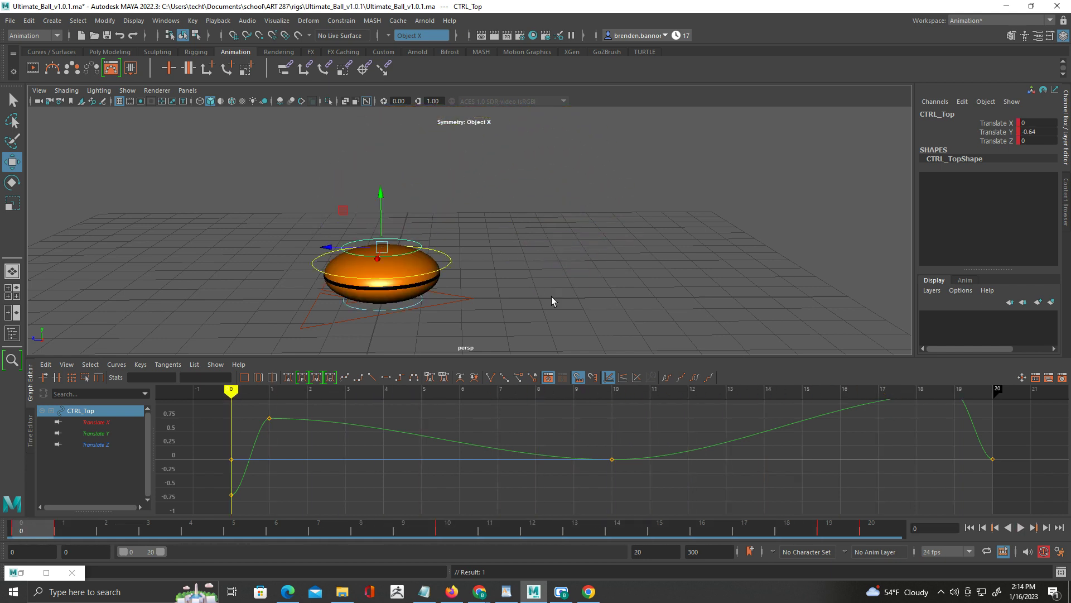
{"action": "middle_click_drag", "start_coordinate": [513, 274], "coordinate": [522, 293], "text": "alt"}
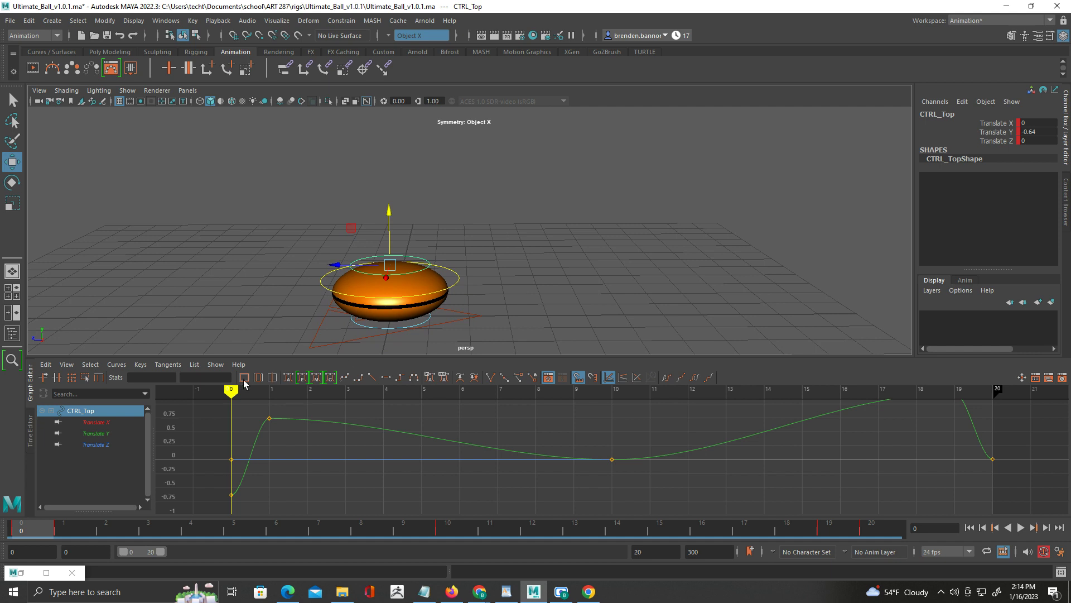
{"action": "key", "text": "alt+v"}
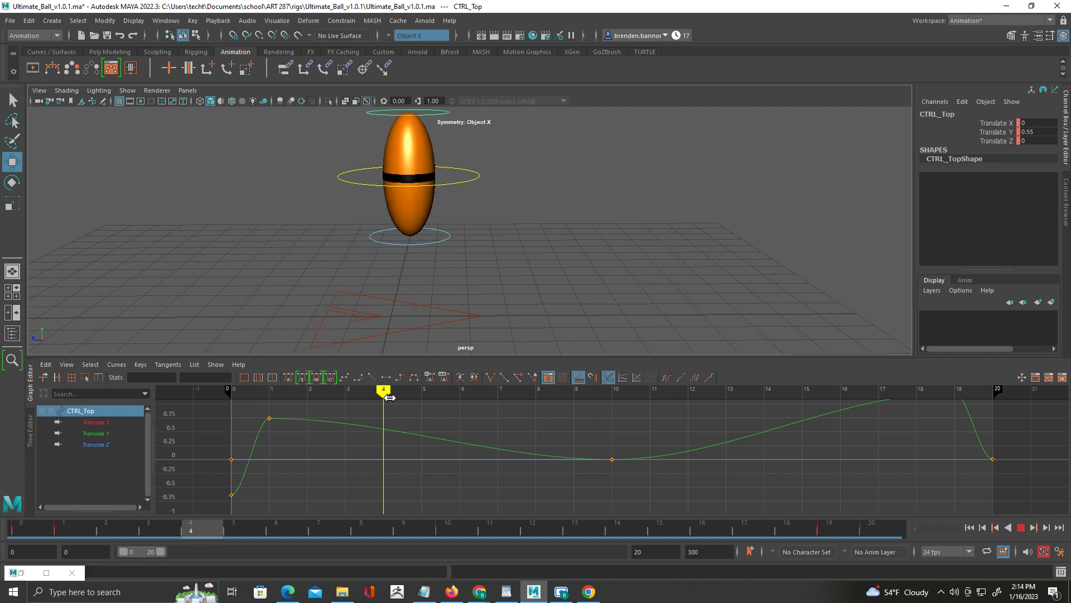
{"action": "key", "text": "alt+v"}
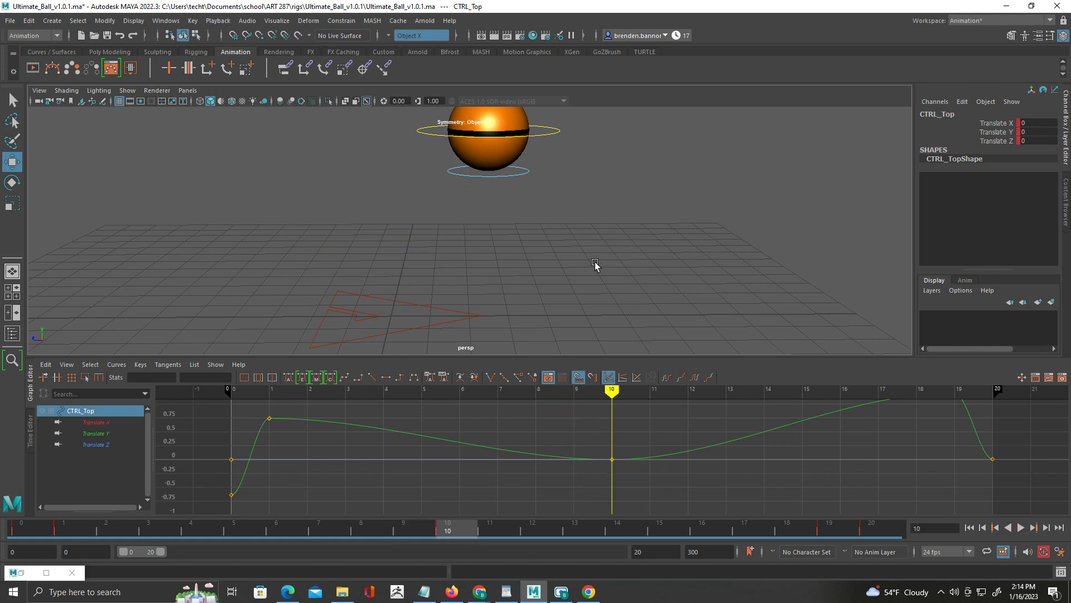
{"action": "key", "text": "alt+v"}
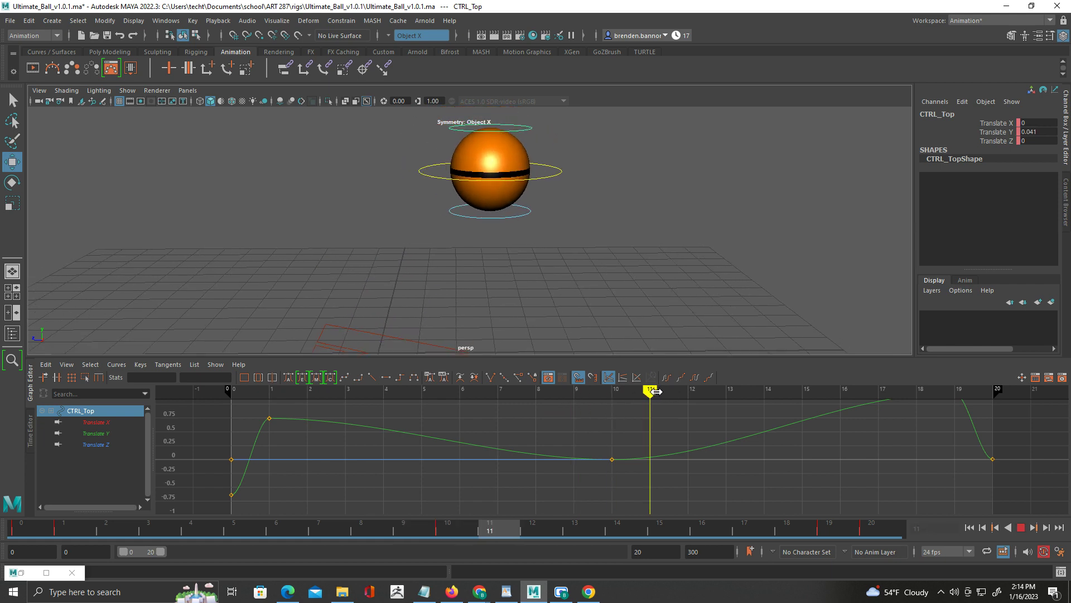
{"action": "left_click_drag", "start_coordinate": [902, 396], "coordinate": [937, 404]}
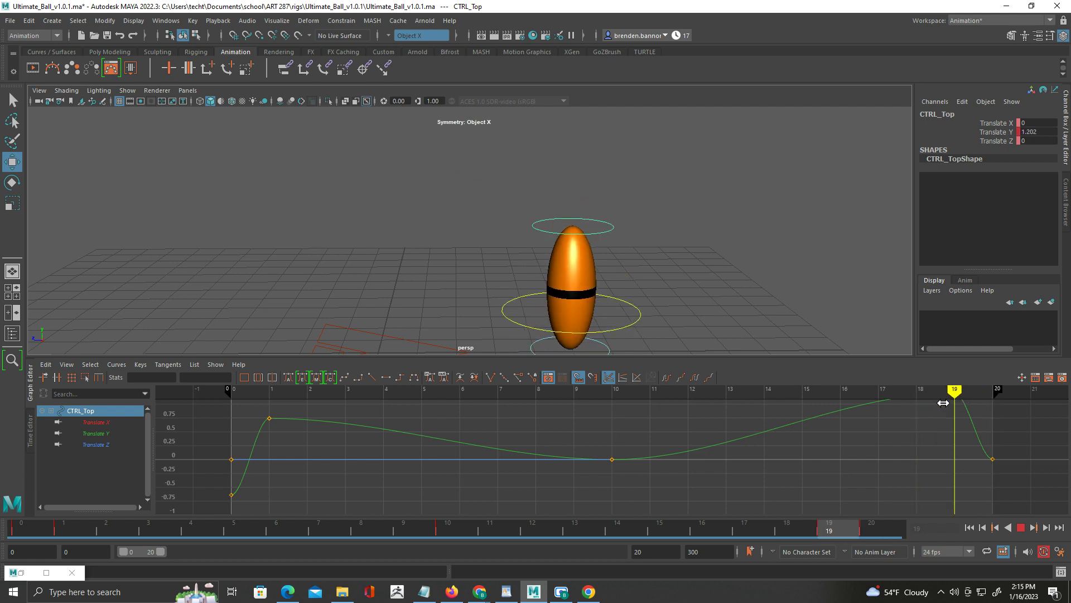
{"action": "left_click_drag", "start_coordinate": [720, 290], "coordinate": [711, 277], "text": "alt"}
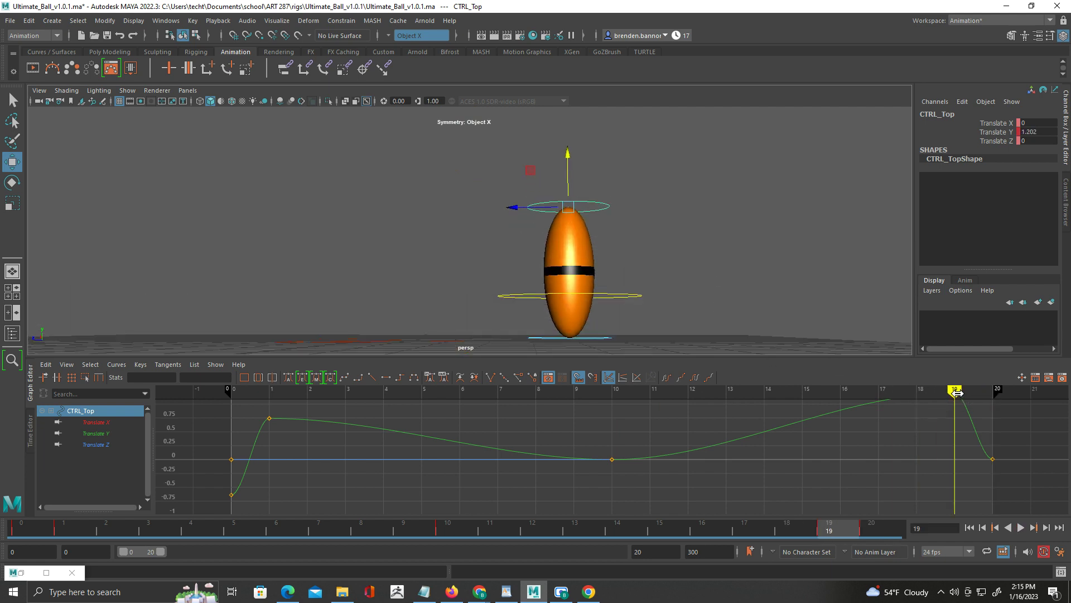
{"action": "mouse_move", "coordinate": [957, 393]}
{"action": "left_mouse_down"}
{"action": "mouse_move", "coordinate": [993, 393]}
{"action": "mouse_move", "coordinate": [957, 393]}
{"action": "left_mouse_up"}
{"action": "key", "text": "alt+v"}
{"action": "mouse_move", "coordinate": [582, 390]}
{"action": "left_mouse_down"}
{"action": "mouse_move", "coordinate": [193, 393]}
{"action": "mouse_move", "coordinate": [952, 411]}
{"action": "mouse_move", "coordinate": [421, 407]}
{"action": "left_mouse_up"}
{"action": "left_click", "coordinate": [1015, 528]}
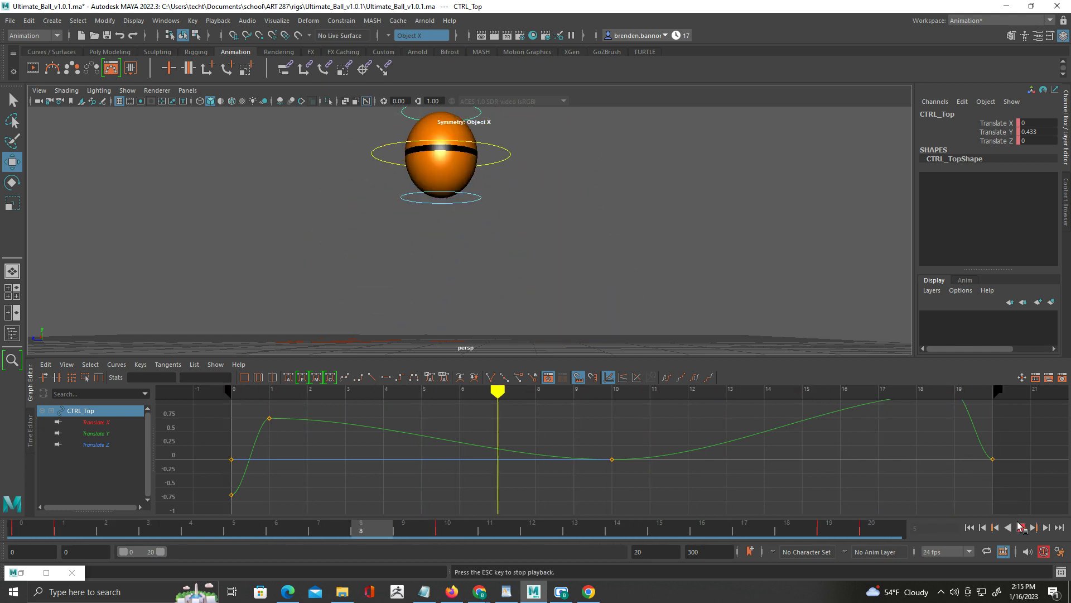
{"action": "left_click", "coordinate": [1021, 527]}
{"action": "left_click_drag", "start_coordinate": [677, 282], "coordinate": [674, 284], "text": "alt"}
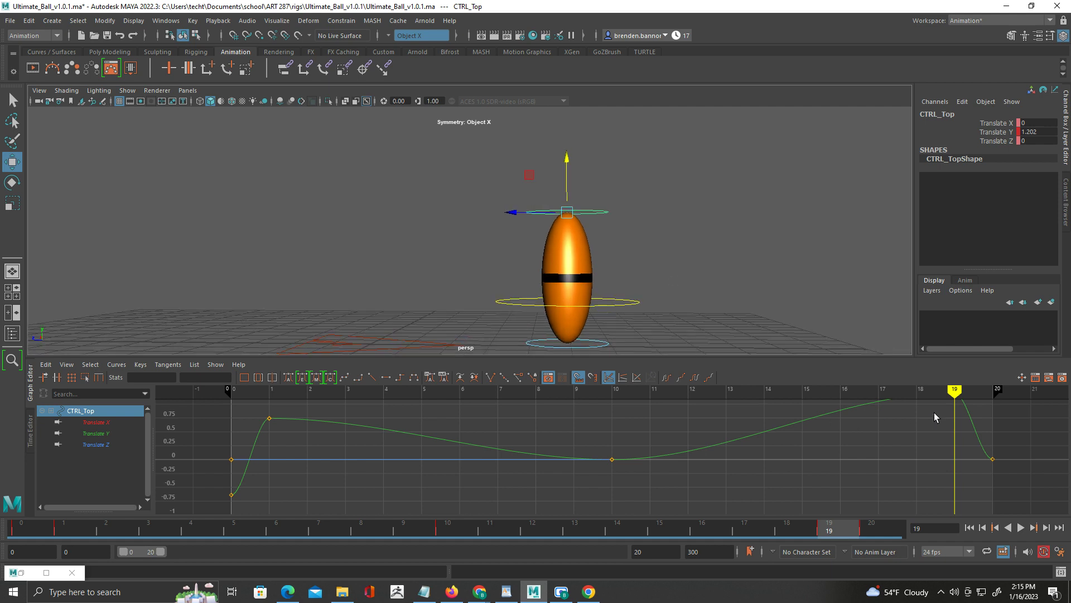
Rotate CTRL_Main to about 31.564 in Rotate X at frame 19 to tilt the stretched ball for landing.
{"action": "left_click_drag", "start_coordinate": [677, 263], "coordinate": [622, 316]}
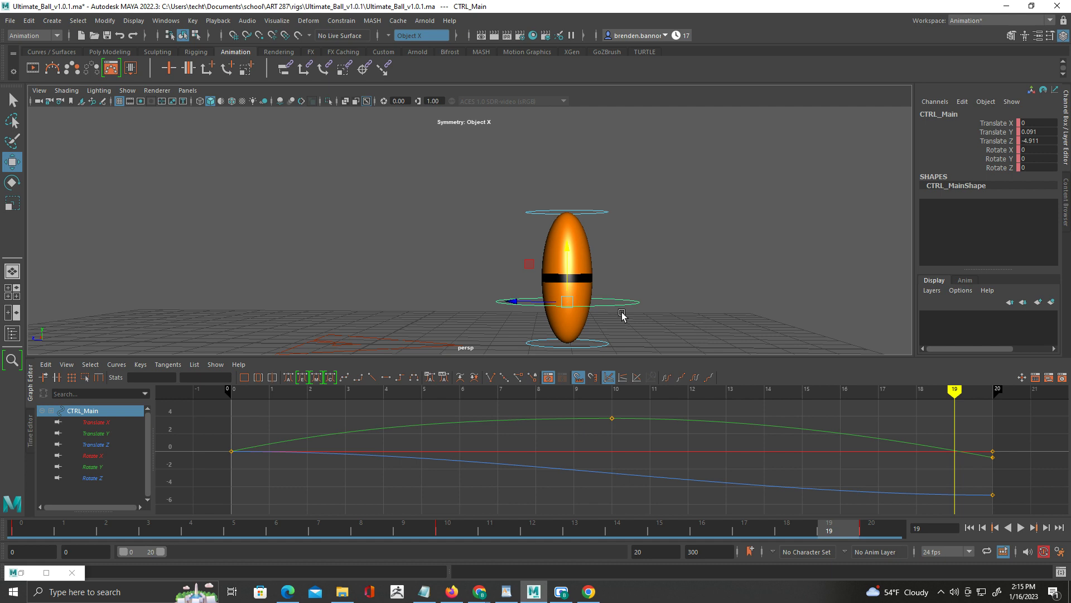
{"action": "mouse_move", "coordinate": [946, 396]}
{"action": "left_mouse_down"}
{"action": "mouse_move", "coordinate": [989, 394]}
{"action": "mouse_move", "coordinate": [955, 394]}
{"action": "left_mouse_up"}
{"action": "key", "text": "r"}
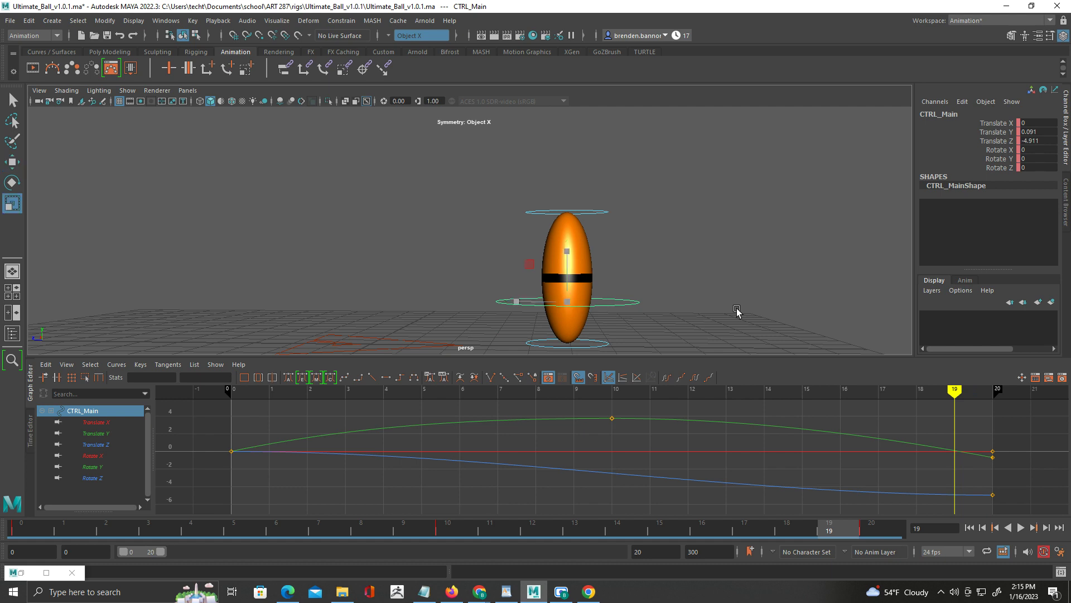
{"action": "key", "text": "e"}
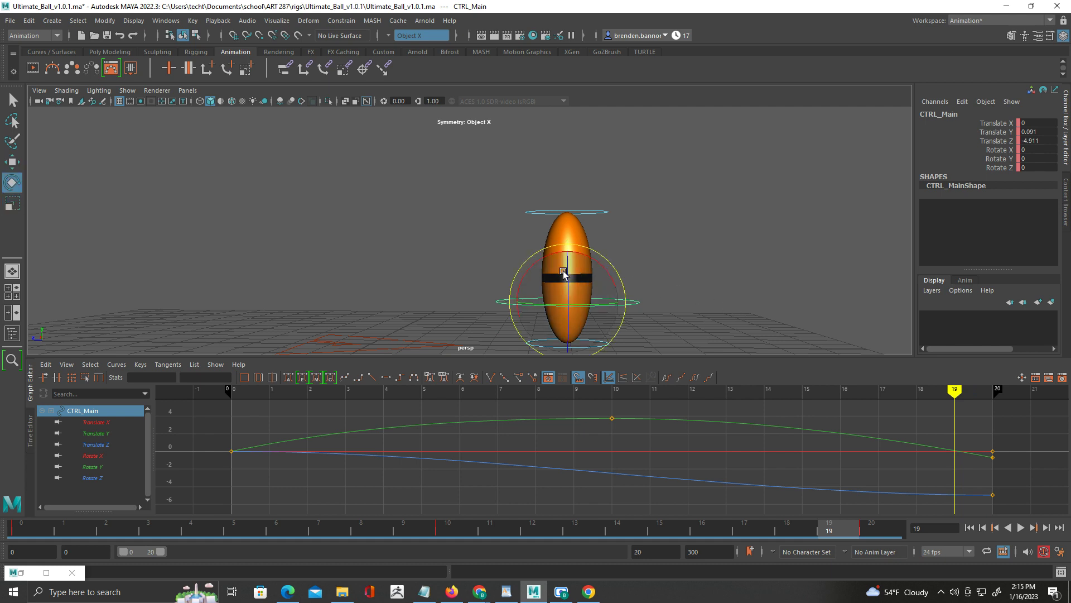
{"action": "left_click_drag", "start_coordinate": [525, 271], "coordinate": [497, 295]}
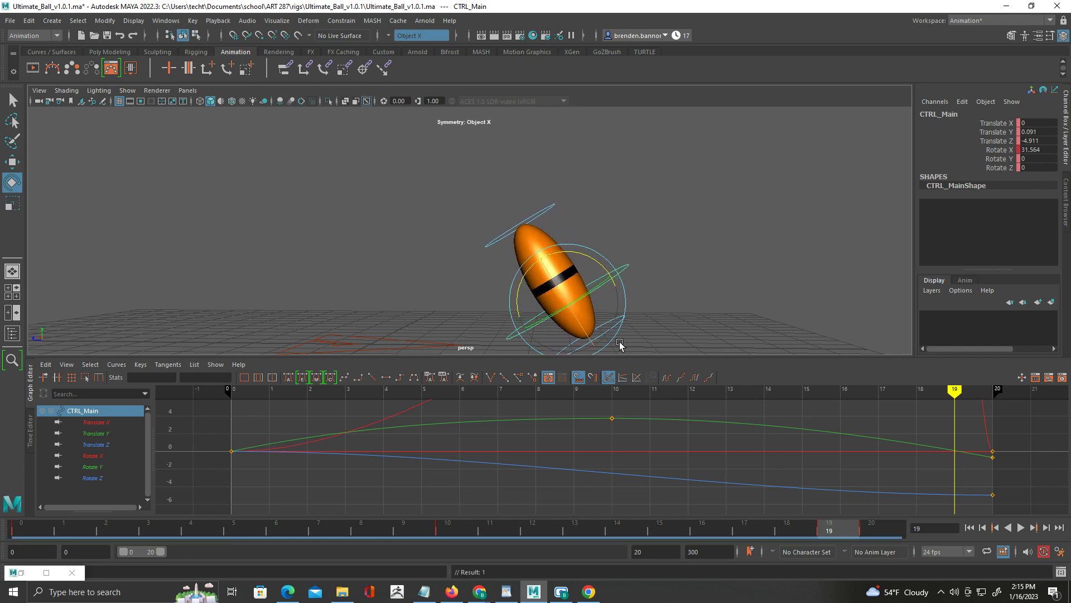
At frame 1, tilt CTRL_Main to about -24.377 in Rotate X and move it to about 0.705 in Translate Y and -0.602 in Translate Z.
{"action": "middle_click_drag", "start_coordinate": [685, 430], "coordinate": [678, 469], "text": "alt"}
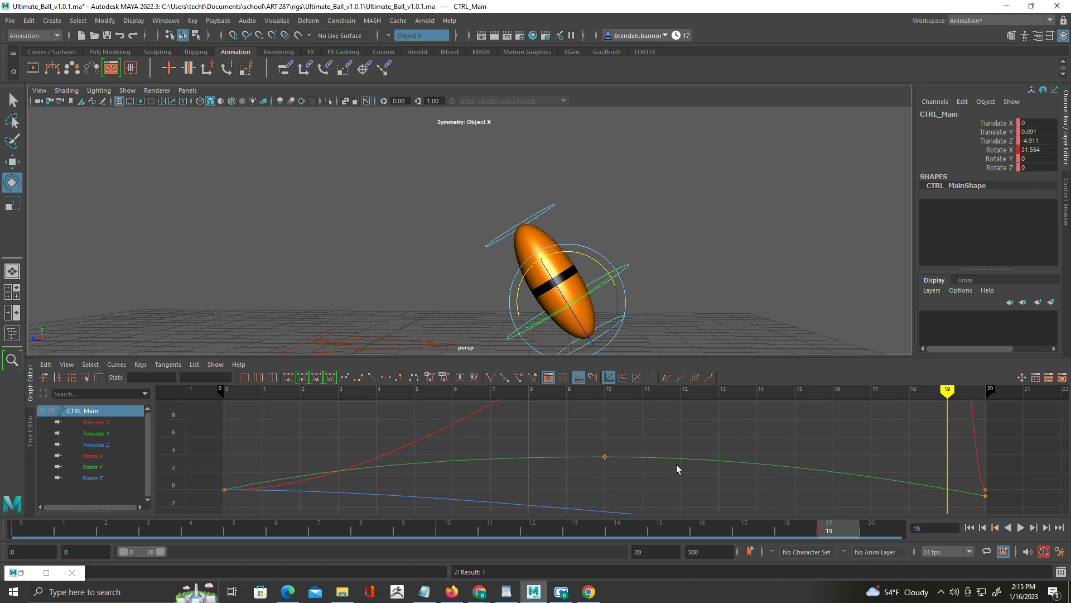
{"action": "mouse_move", "coordinate": [285, 395]}
{"action": "left_mouse_down"}
{"action": "mouse_move", "coordinate": [225, 392]}
{"action": "mouse_move", "coordinate": [254, 394]}
{"action": "left_mouse_up"}
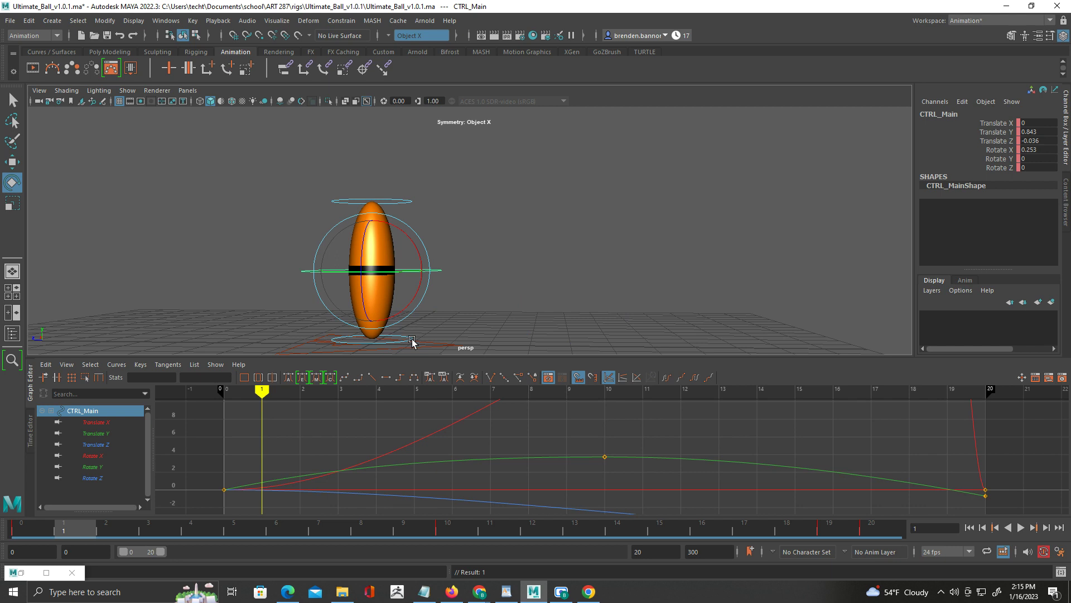
{"action": "left_click_drag", "start_coordinate": [413, 235], "coordinate": [417, 258]}
{"action": "key", "text": "w"}
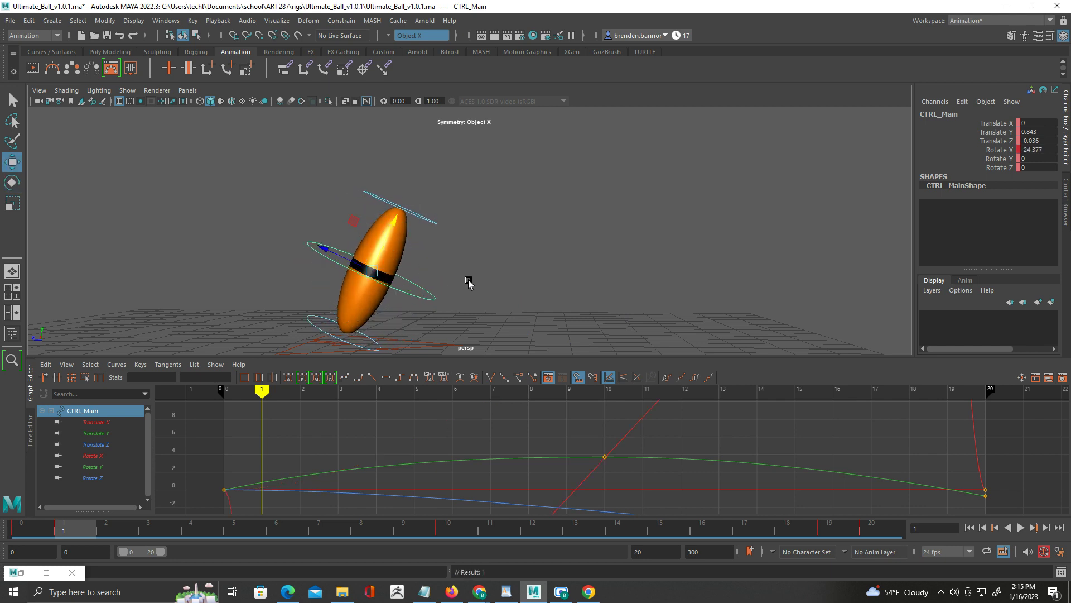
{"action": "left_click_drag", "start_coordinate": [323, 249], "coordinate": [346, 254]}
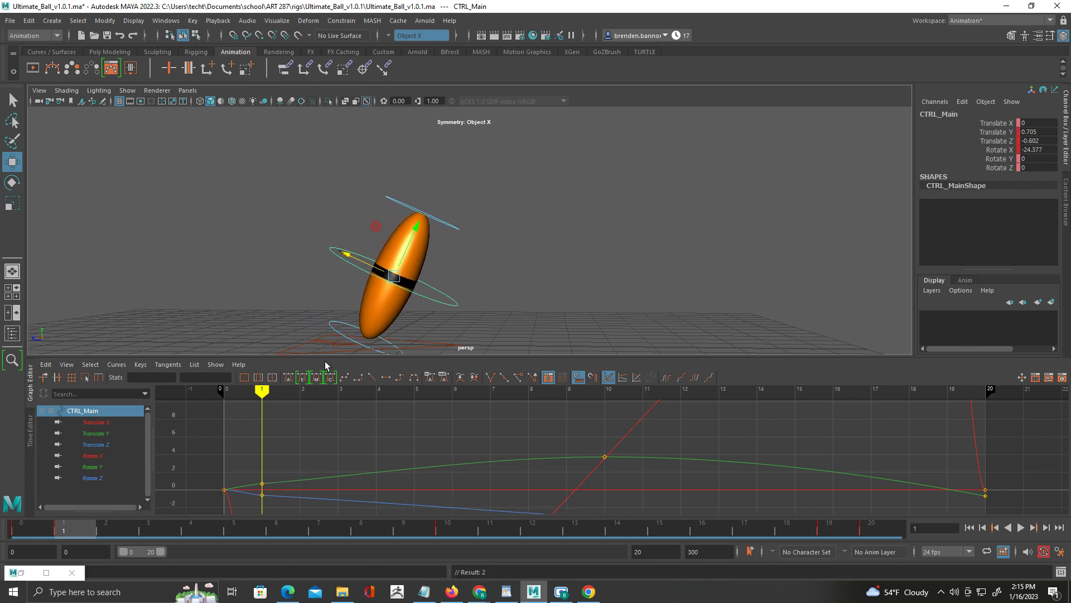
Slide CTRL_Main along its tilted axis at frame 19 to about -0.17 in Translate Y and -4.5 in Translate Z.
{"action": "scroll", "coordinate": [490, 449], "scroll_direction": "down", "scroll_amount": 5}
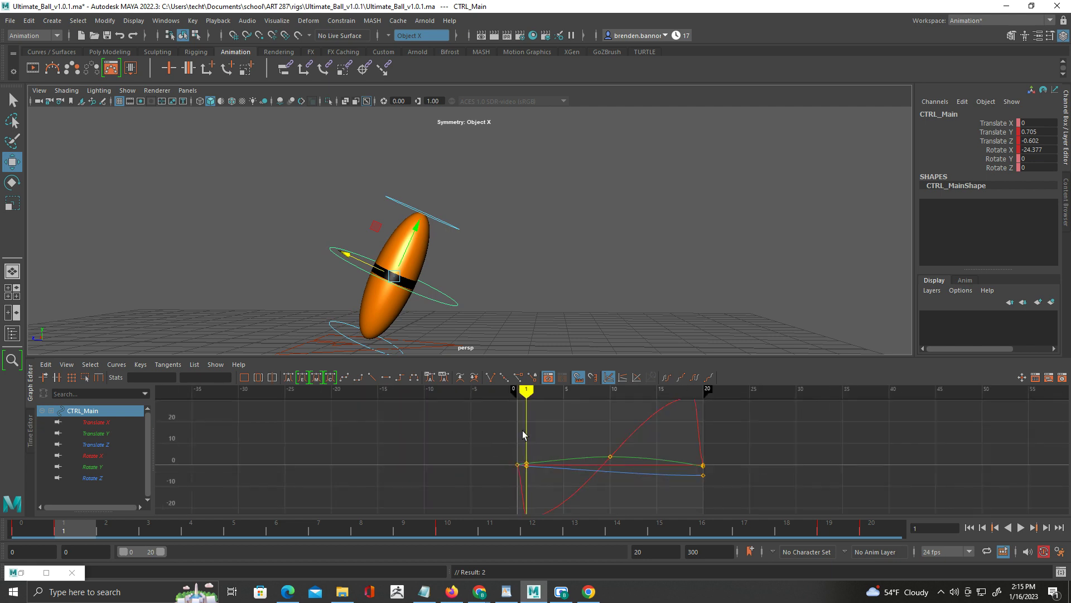
{"action": "mouse_move", "coordinate": [526, 391]}
{"action": "left_mouse_down"}
{"action": "mouse_move", "coordinate": [709, 403]}
{"action": "mouse_move", "coordinate": [694, 404]}
{"action": "left_mouse_up"}
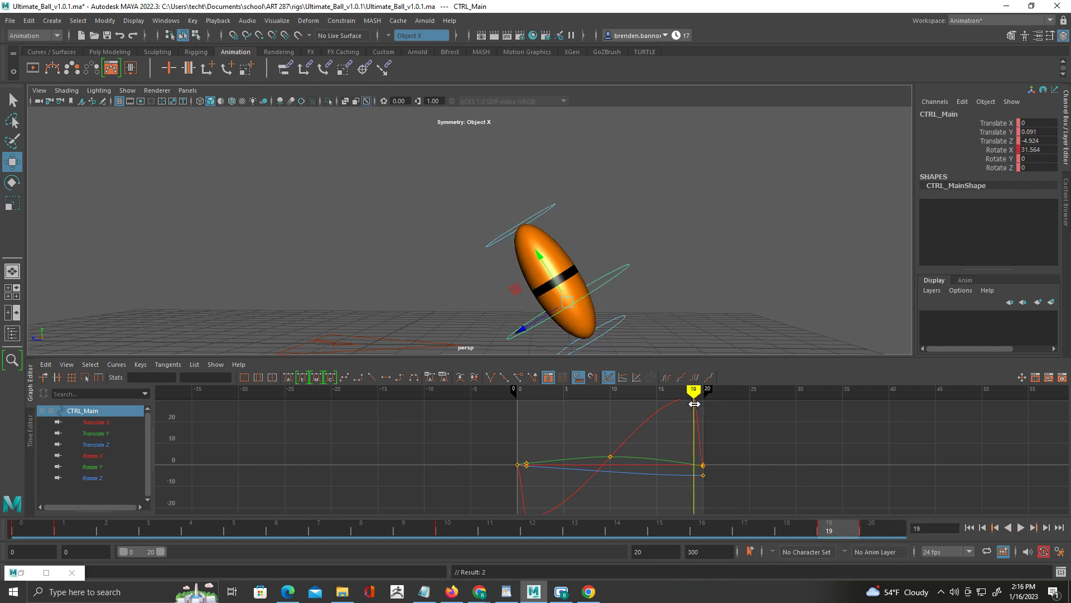
{"action": "left_click_drag", "start_coordinate": [522, 329], "coordinate": [505, 336]}
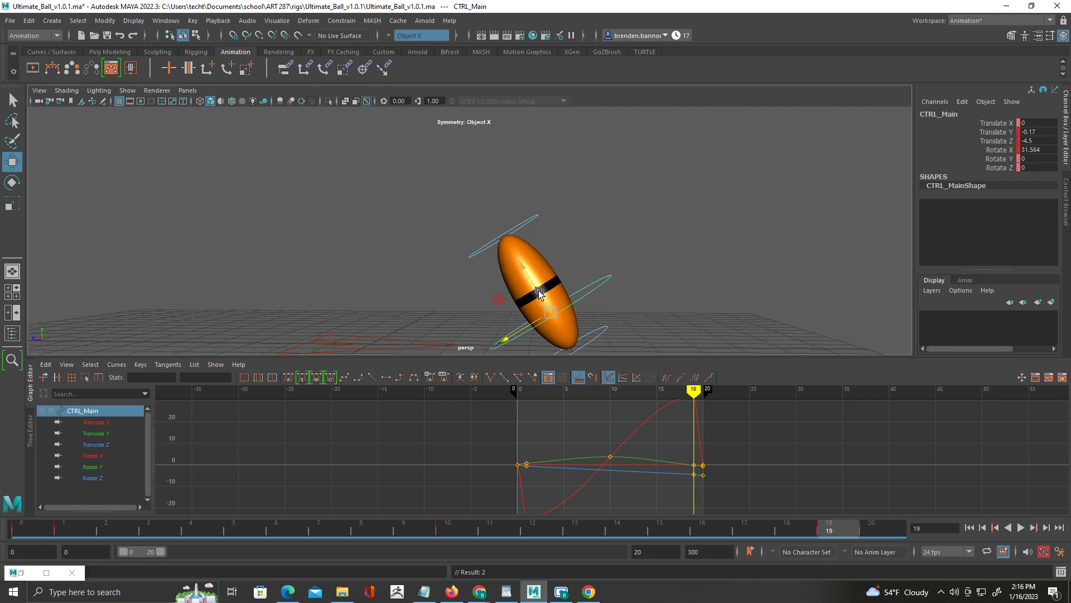
Play back the bounce from frame 0 to review the tilted takeoff and landing poses.
{"action": "key", "text": "alt+v"}
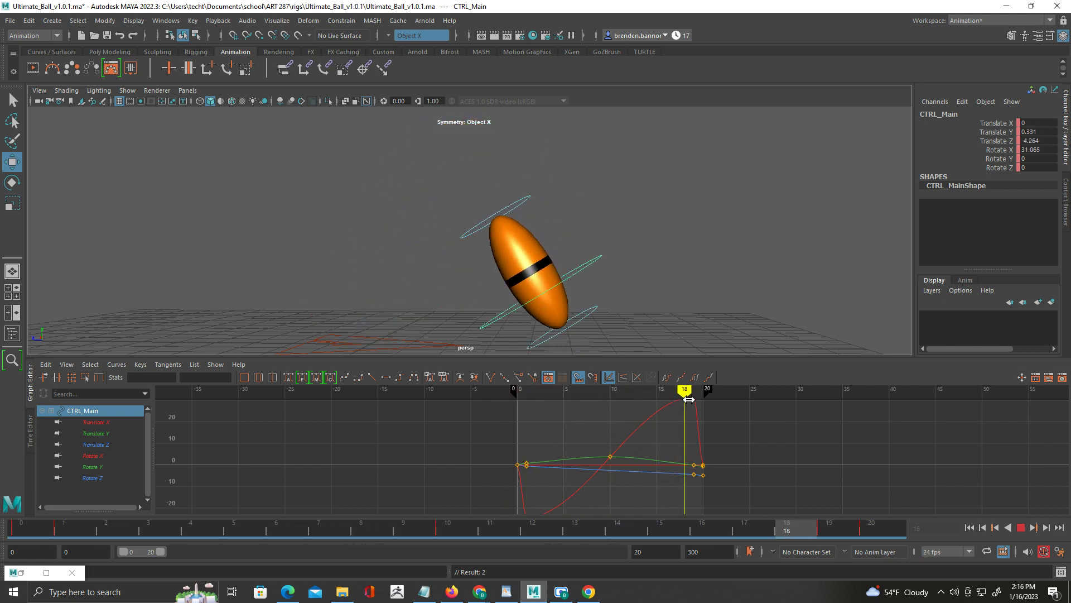
{"action": "key", "text": "alt+v"}
{"action": "key", "text": "alt+shift+v"}
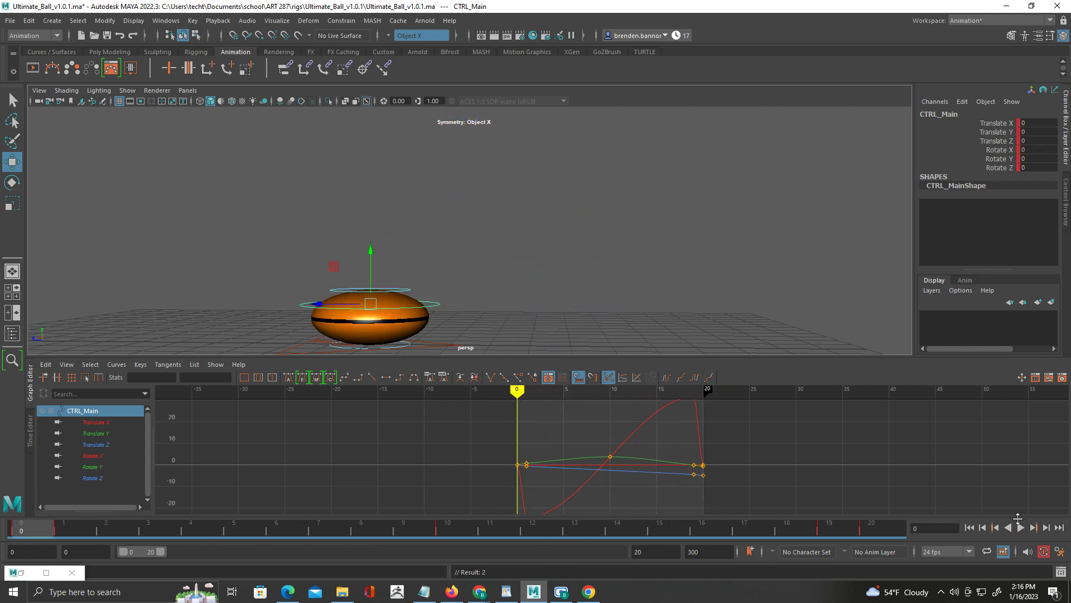
{"action": "left_click", "coordinate": [1020, 527]}
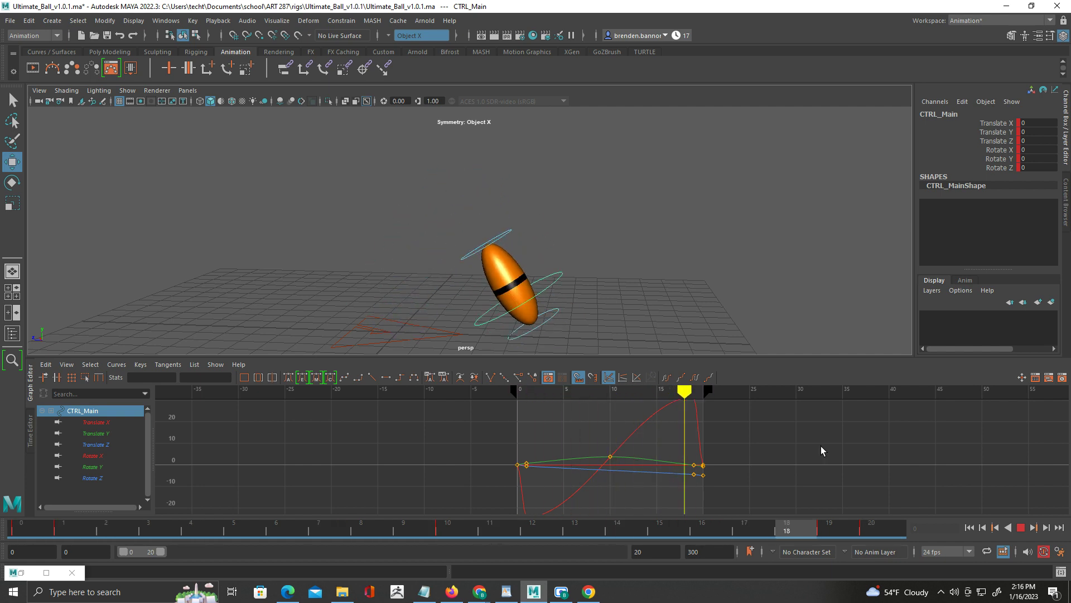
{"action": "middle_click_drag", "start_coordinate": [603, 303], "coordinate": [388, 282], "text": "alt"}
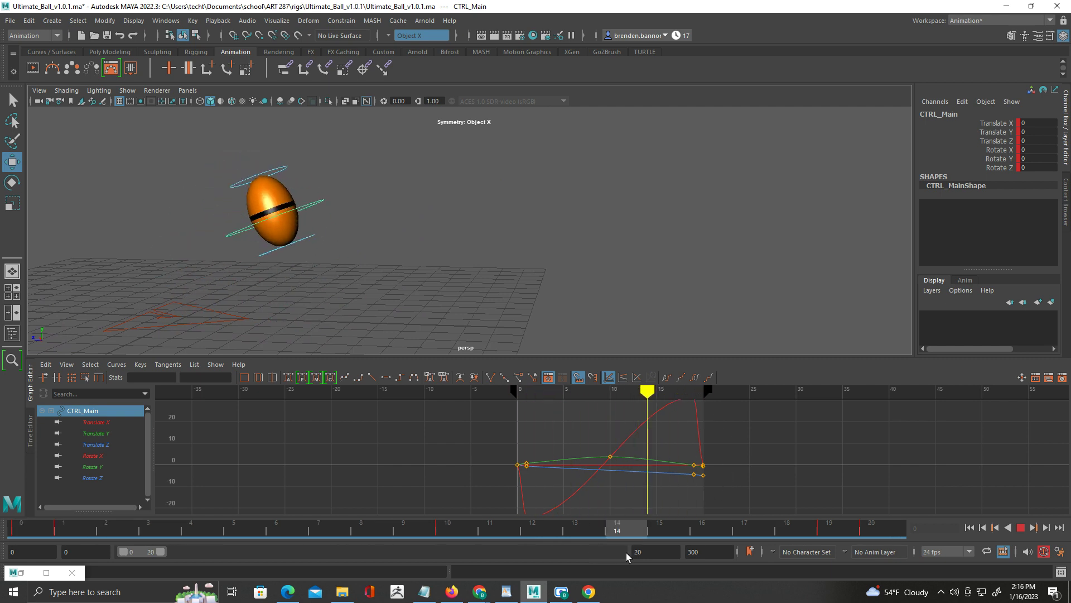
{"action": "key", "text": "Escape"}
Extend the end of the playback range to frame 40 and make room for the added frames in the Graph Editor.
{"action": "double_click", "coordinate": [666, 553]}
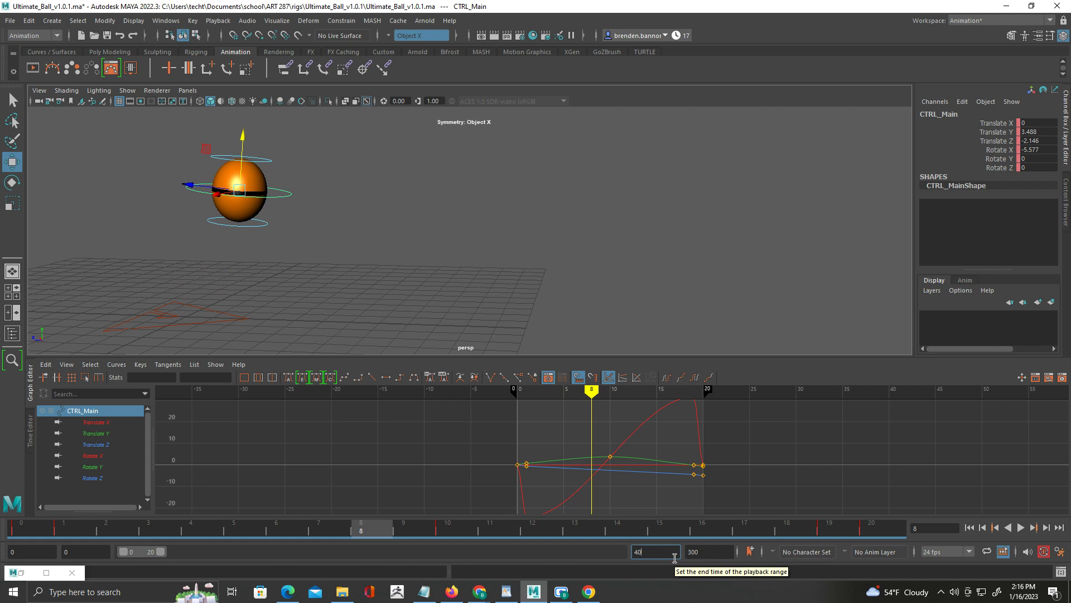
{"action": "key", "text": "Return"}
{"action": "middle_click_drag", "start_coordinate": [652, 468], "coordinate": [327, 475], "text": "alt"}
Move CTRL_Main forward to about -27.632 in Translate Z at frame 40 for the second landing.
{"action": "left_click_drag", "start_coordinate": [383, 390], "coordinate": [578, 395]}
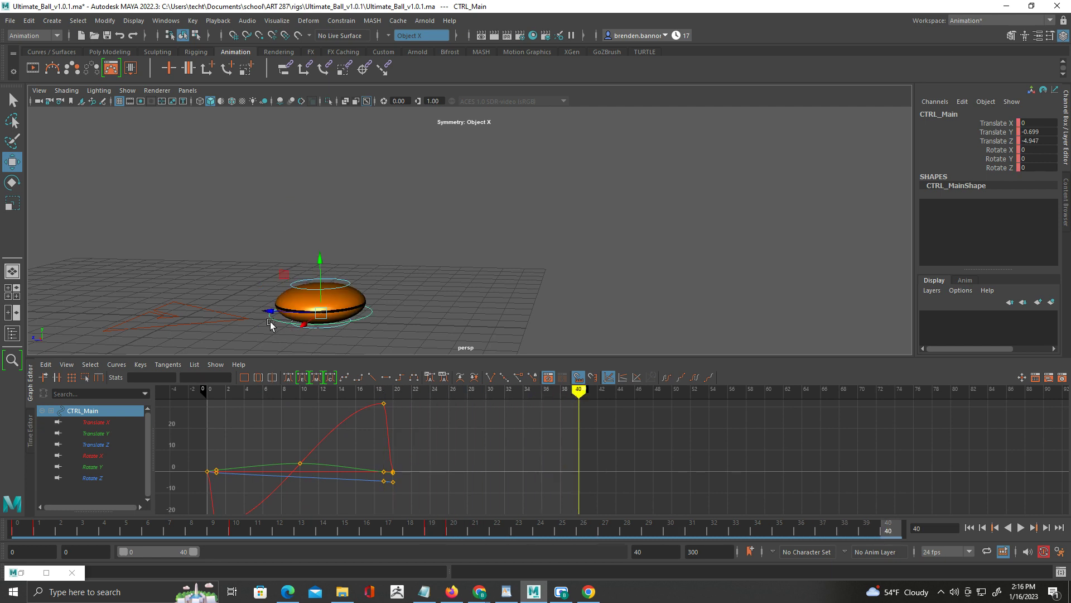
{"action": "left_click_drag", "start_coordinate": [270, 311], "coordinate": [833, 327]}
{"action": "scroll", "coordinate": [729, 317], "scroll_direction": "down", "scroll_amount": 3}
{"action": "left_click_drag", "start_coordinate": [666, 289], "coordinate": [752, 289]}
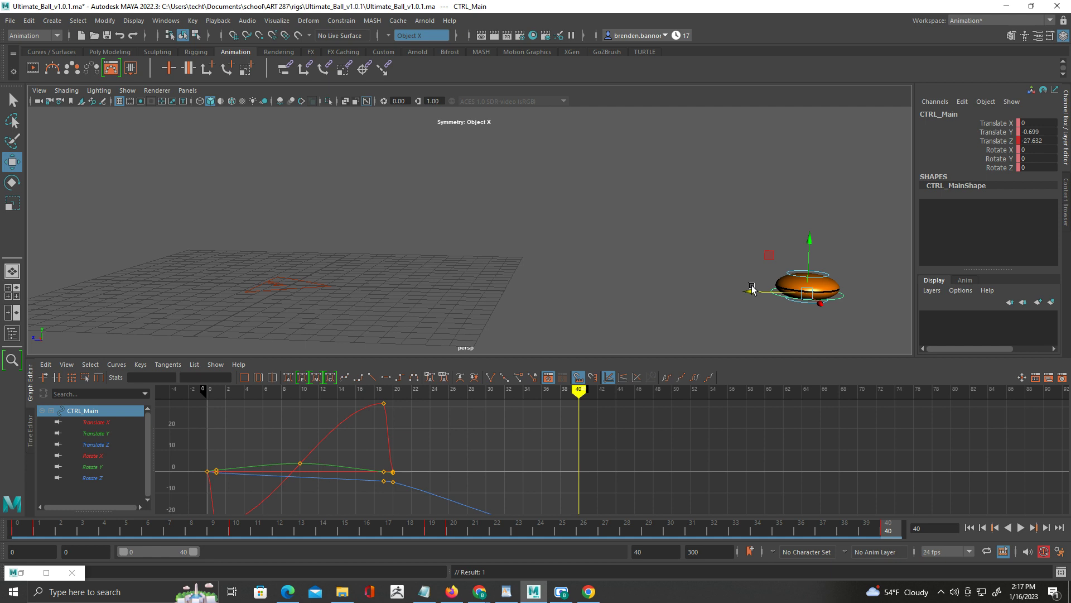
Raise CTRL_Main to about 5.967 in Translate Y at frame 31 to form the peak of the second jump.
{"action": "left_click_drag", "start_coordinate": [568, 388], "coordinate": [492, 396]}
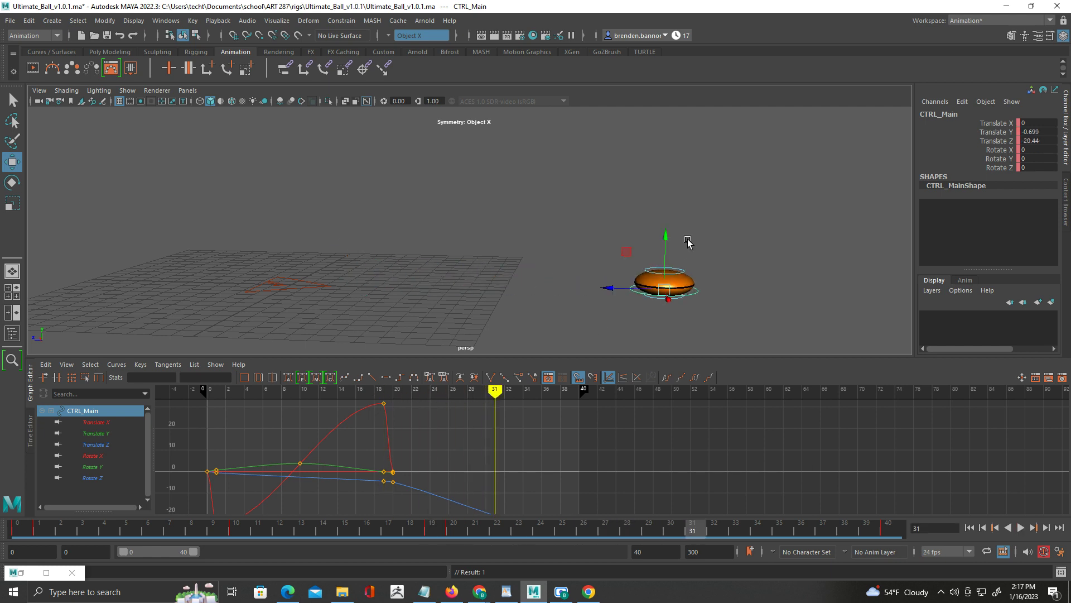
{"action": "left_click_drag", "start_coordinate": [653, 282], "coordinate": [656, 154]}
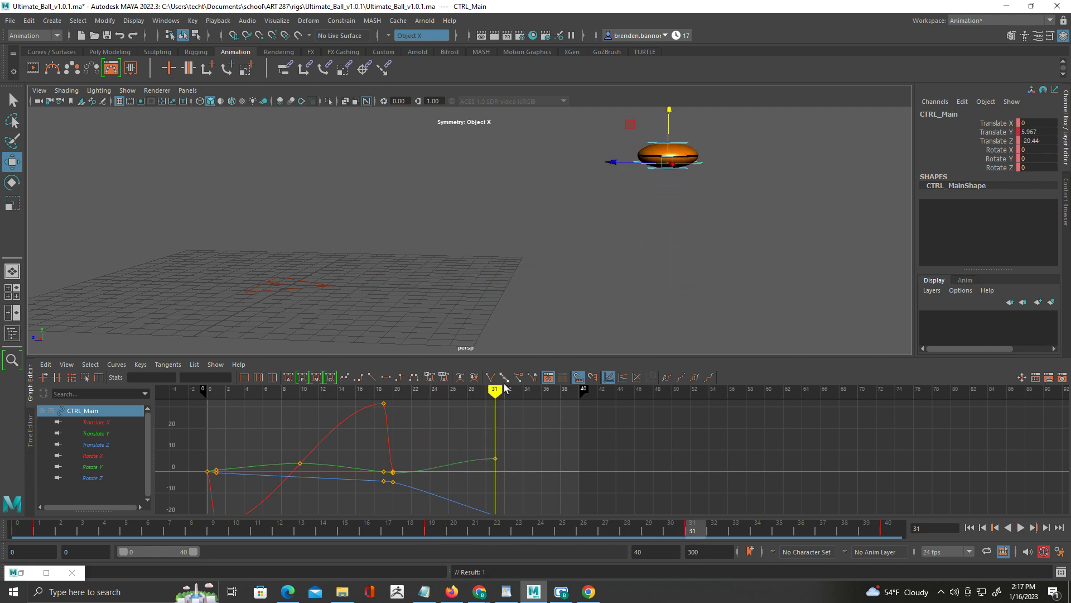
{"action": "key", "text": "alt+v"}
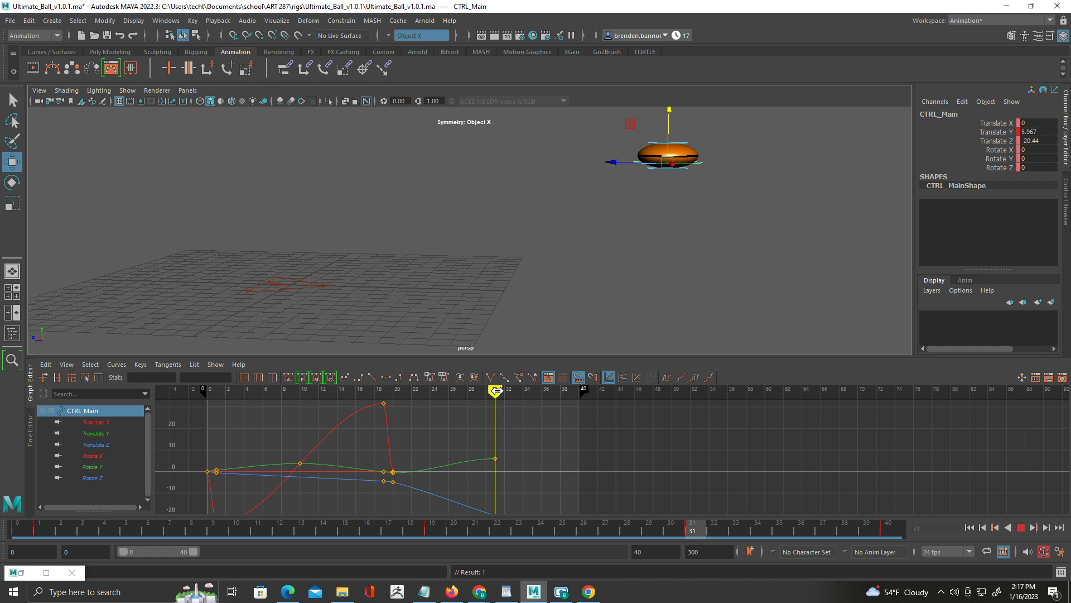
Undo the raise of CTRL_Main at frame 31 and key all its channels at frame 40 to hold the landing.
{"action": "left_click", "coordinate": [549, 394]}
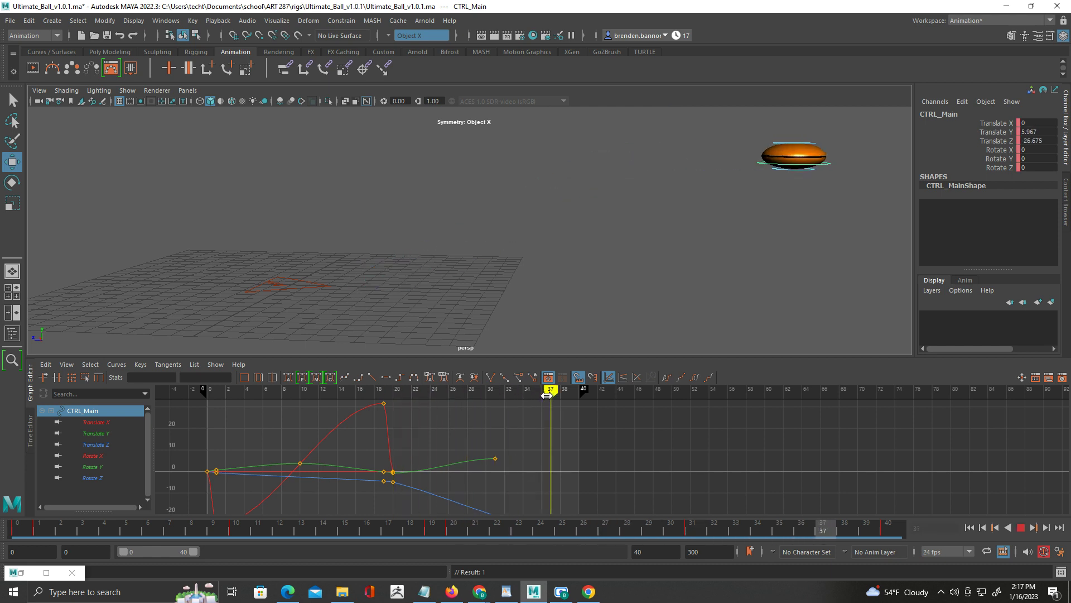
{"action": "key", "text": "ctrl+z"}
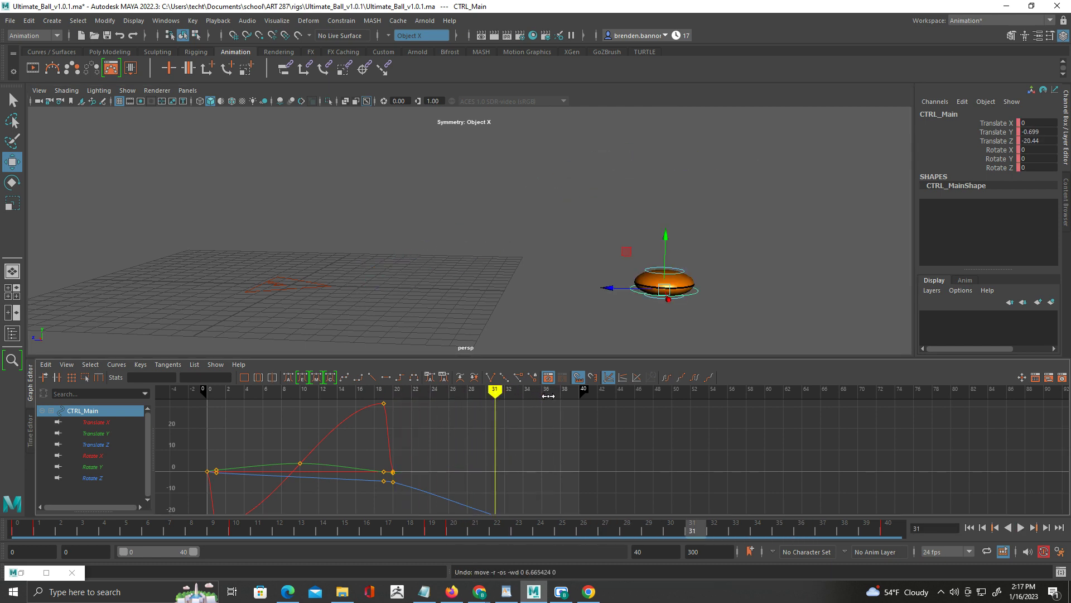
{"action": "left_click_drag", "start_coordinate": [505, 393], "coordinate": [579, 392]}
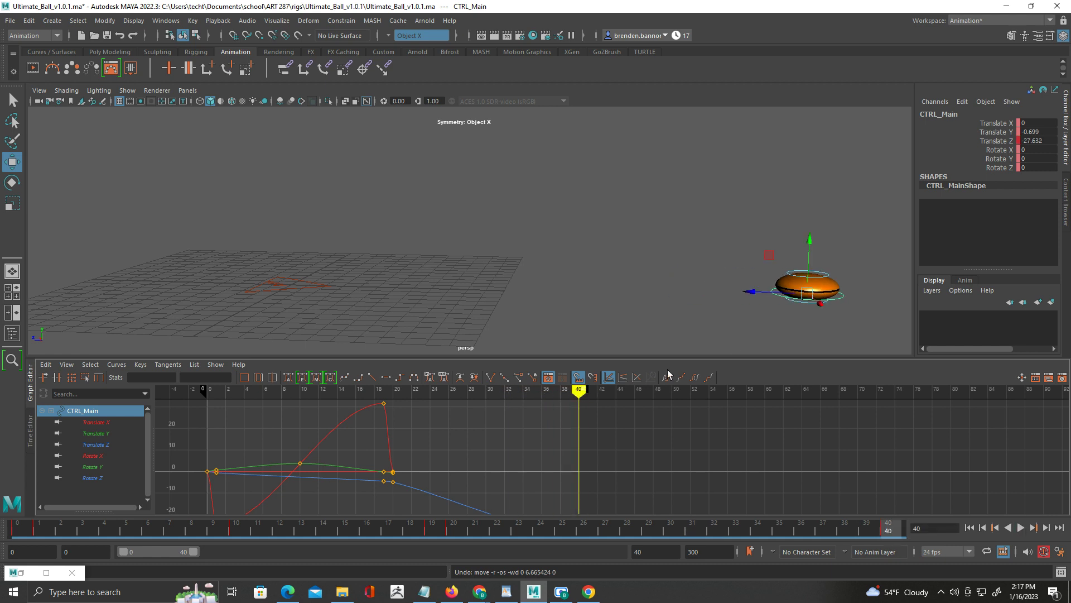
{"action": "key", "text": "s"}
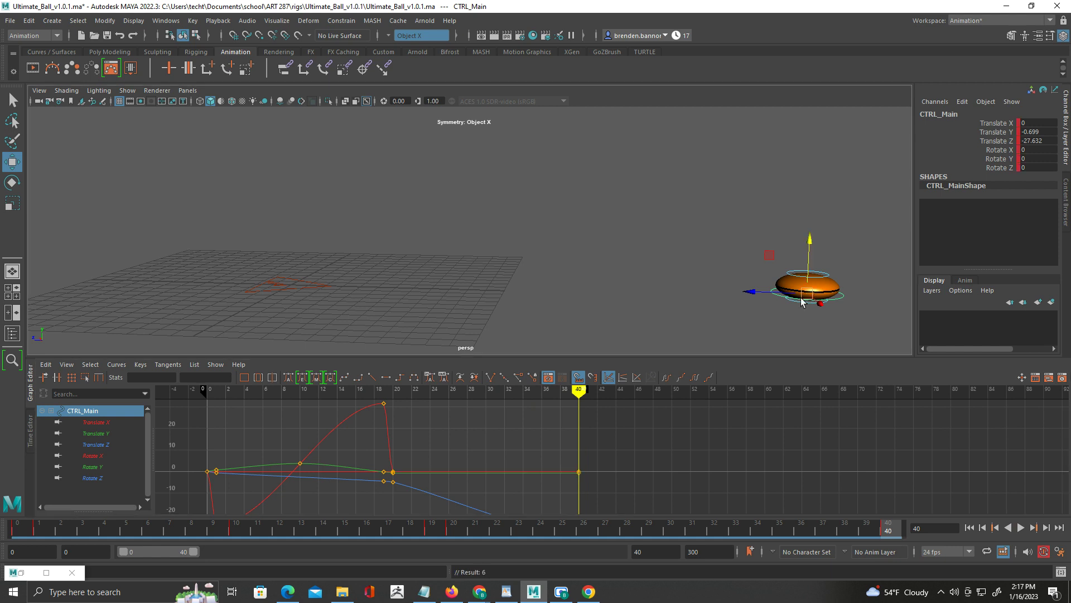
{"action": "key", "text": "alt+v"}
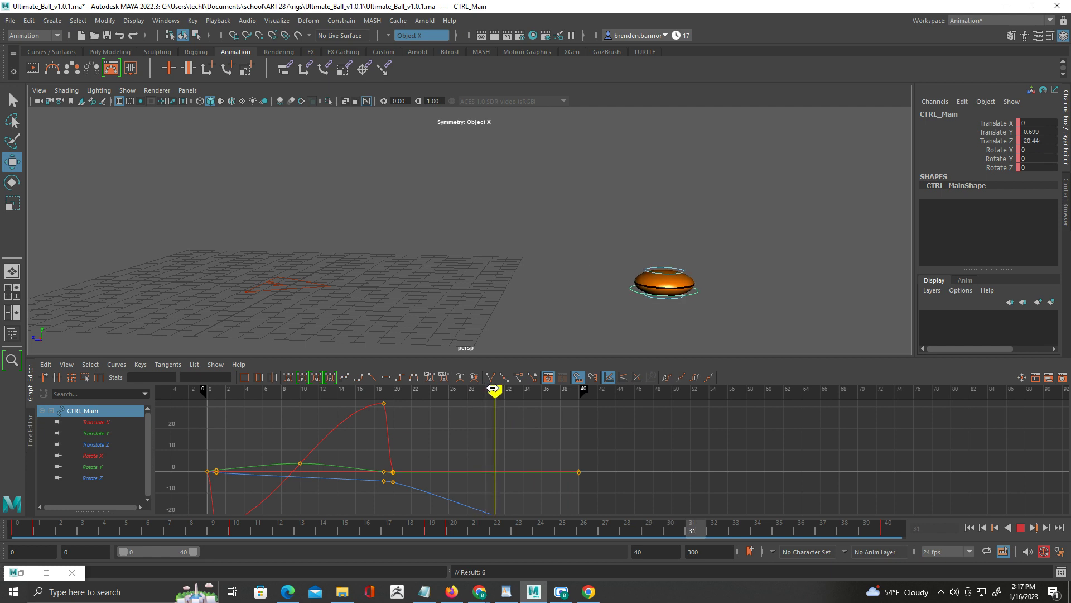
Raise CTRL_Main to about 9.728 in Translate Y at frame 30 for the peak of the second jump.
{"action": "left_click", "coordinate": [494, 389]}
{"action": "left_click_drag", "start_coordinate": [638, 238], "coordinate": [645, 101]}
{"action": "left_click_drag", "start_coordinate": [615, 239], "coordinate": [589, 334], "text": "alt"}
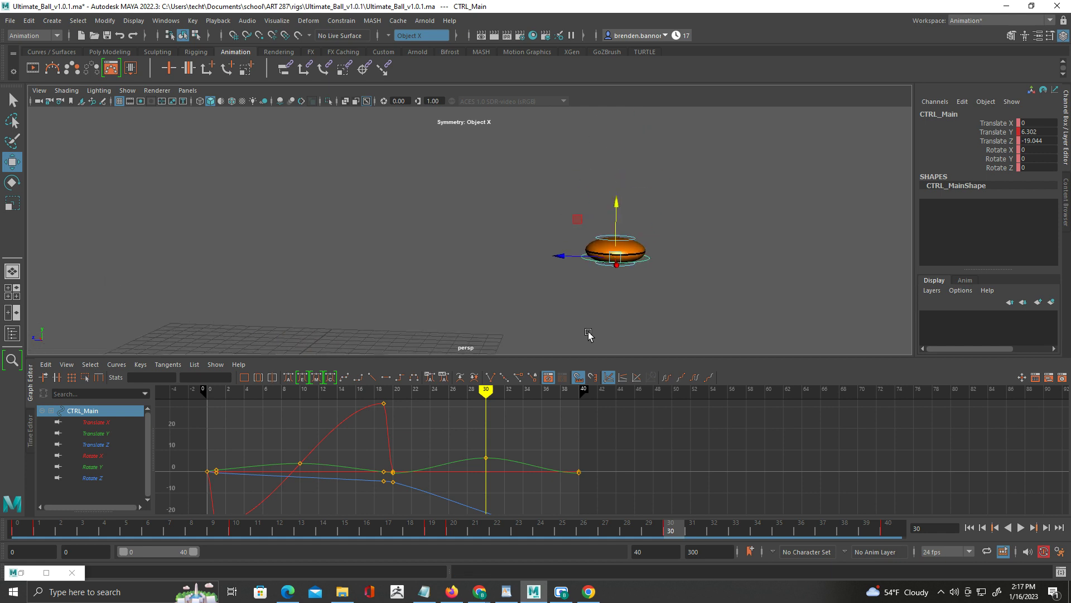
{"action": "left_click_drag", "start_coordinate": [619, 212], "coordinate": [619, 148]}
{"action": "left_click_drag", "start_coordinate": [602, 187], "coordinate": [566, 289], "text": "alt"}
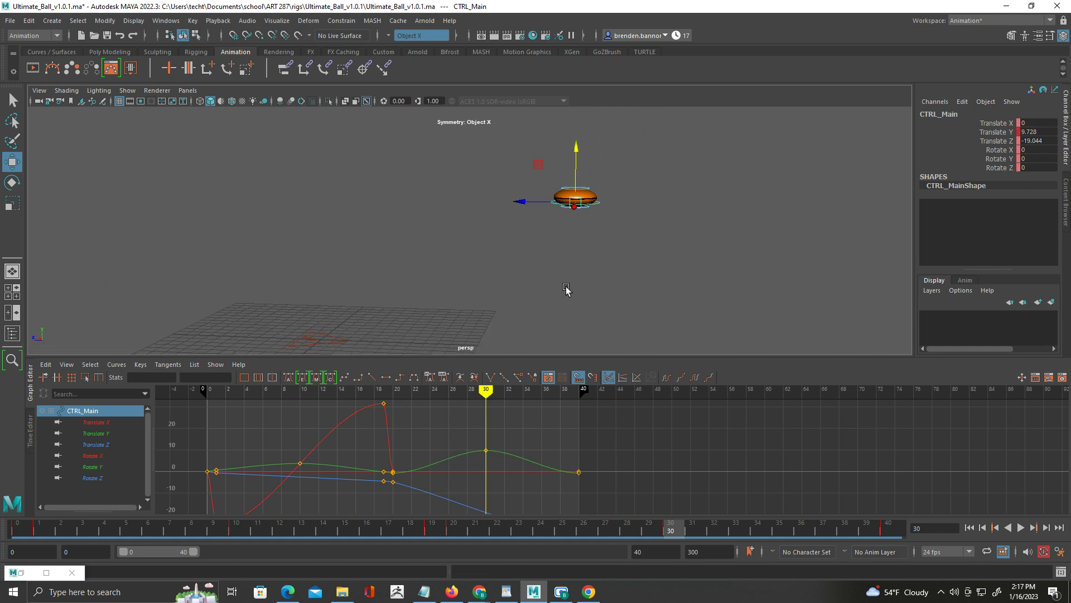
Tilt CTRL_Main to about -22.892 in Rotate X at frame 21 for the second takeoff.
{"action": "mouse_move", "coordinate": [495, 406]}
{"action": "left_mouse_down"}
{"action": "mouse_move", "coordinate": [253, 407]}
{"action": "mouse_move", "coordinate": [569, 428]}
{"action": "mouse_move", "coordinate": [353, 426]}
{"action": "mouse_move", "coordinate": [586, 430]}
{"action": "mouse_move", "coordinate": [392, 432]}
{"action": "mouse_move", "coordinate": [402, 432]}
{"action": "left_mouse_up"}
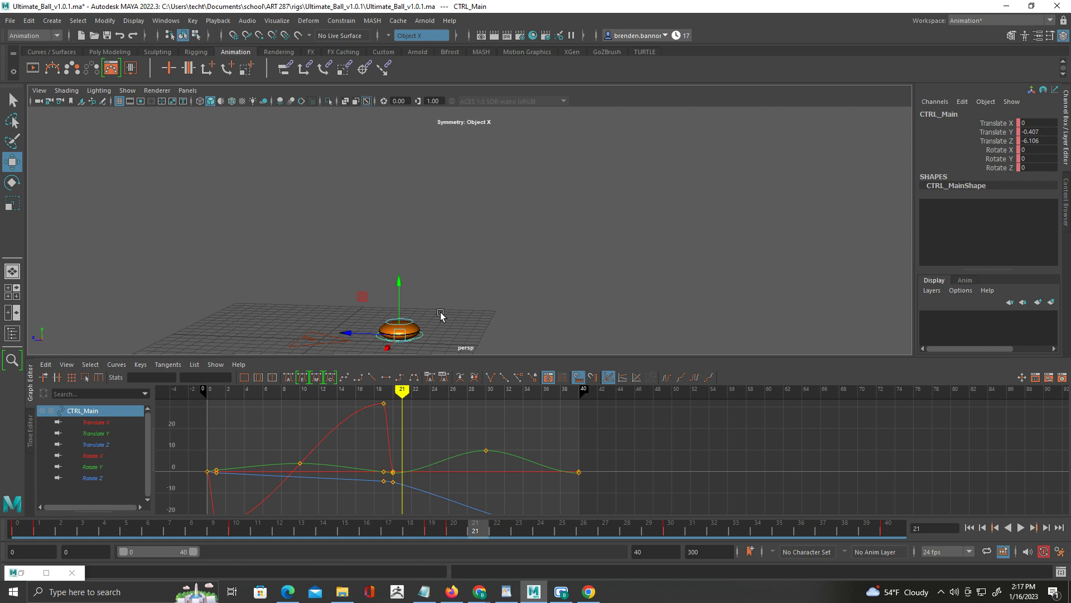
{"action": "key", "text": "e"}
{"action": "left_click_drag", "start_coordinate": [439, 306], "coordinate": [486, 254]}
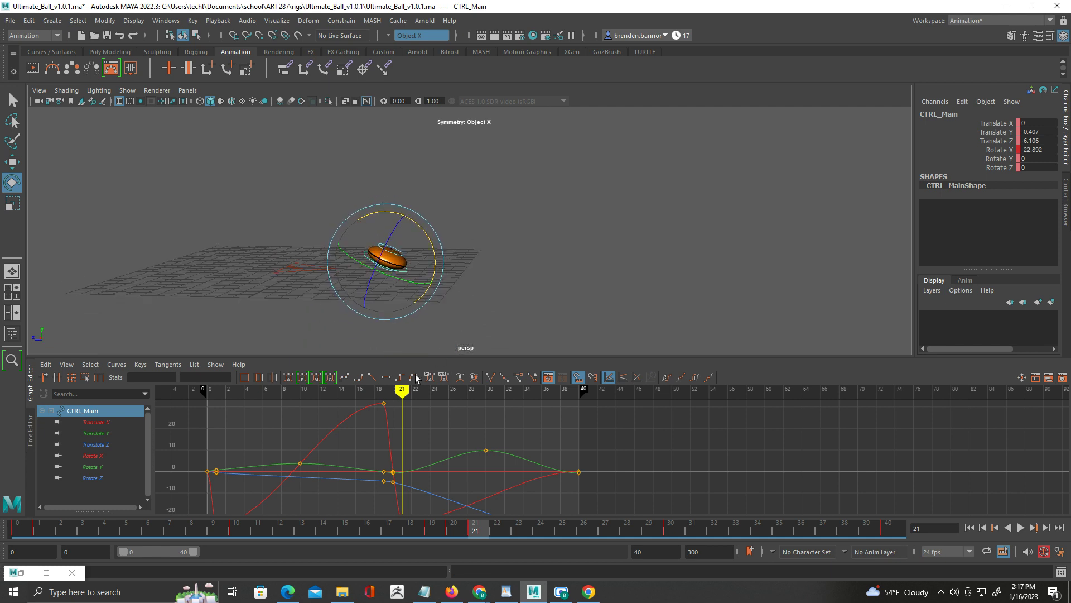
{"action": "mouse_move", "coordinate": [402, 394]}
{"action": "left_mouse_down"}
{"action": "mouse_move", "coordinate": [394, 394]}
{"action": "mouse_move", "coordinate": [403, 394]}
{"action": "left_mouse_up"}
{"action": "key", "text": "alt+v"}
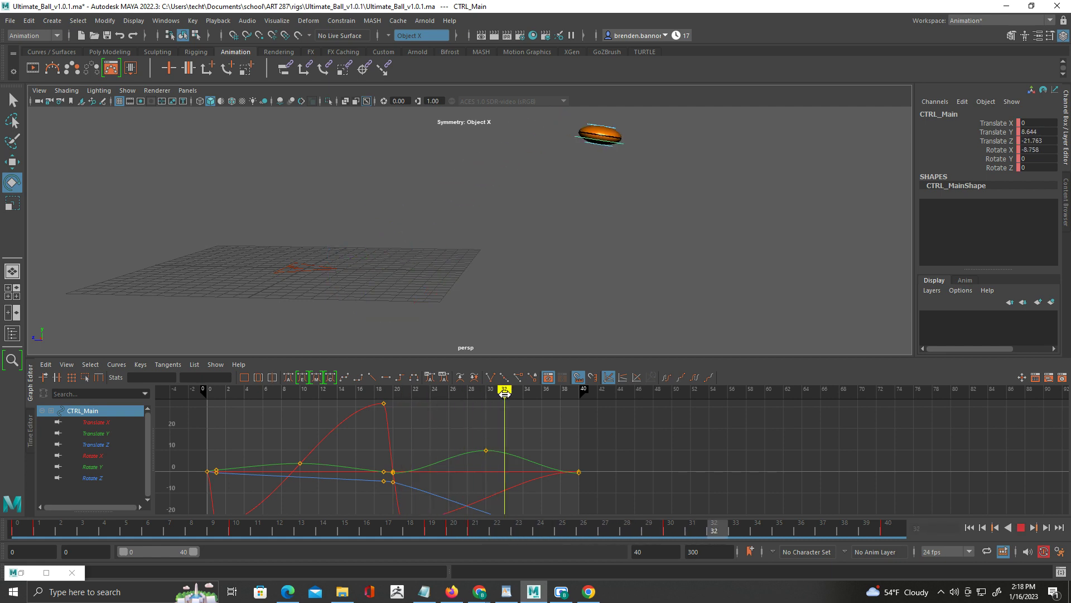
Set CTRL_Main's Rotate X to 0 at the frame 30 peak and tilt it to about 30.346 at frame 39.
{"action": "left_click_drag", "start_coordinate": [539, 395], "coordinate": [485, 395]}
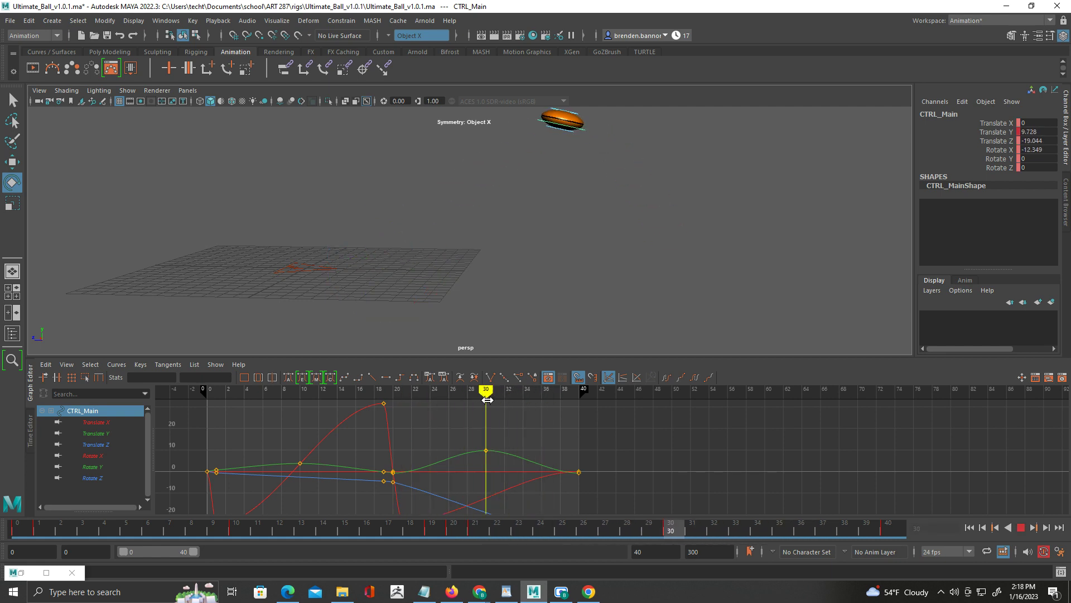
{"action": "left_click_drag", "start_coordinate": [560, 304], "coordinate": [560, 337], "text": "alt"}
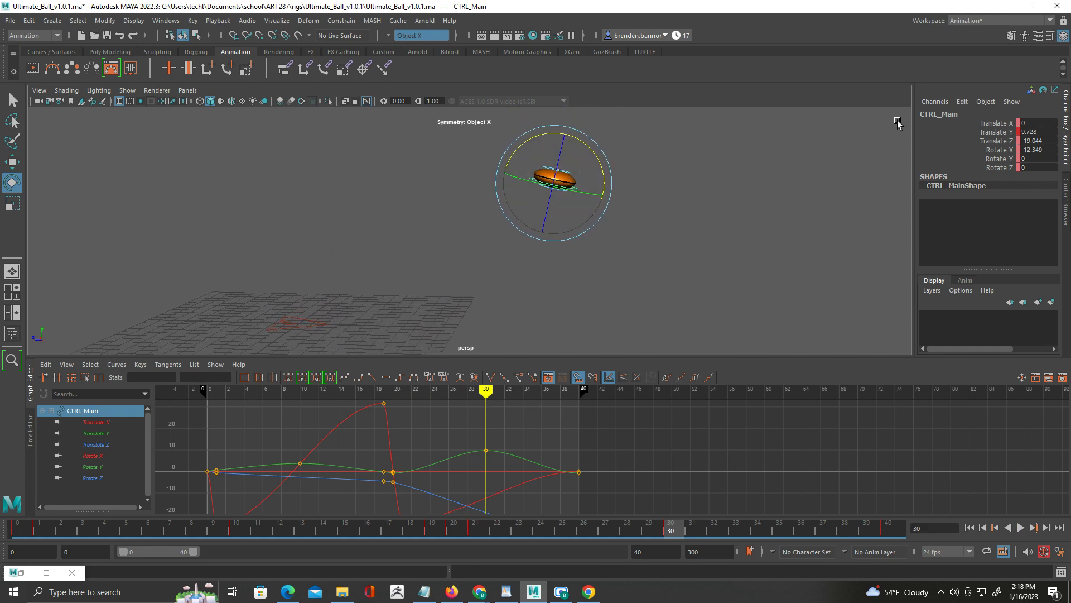
{"action": "double_click", "coordinate": [1051, 149]}
{"action": "key", "text": "Return"}
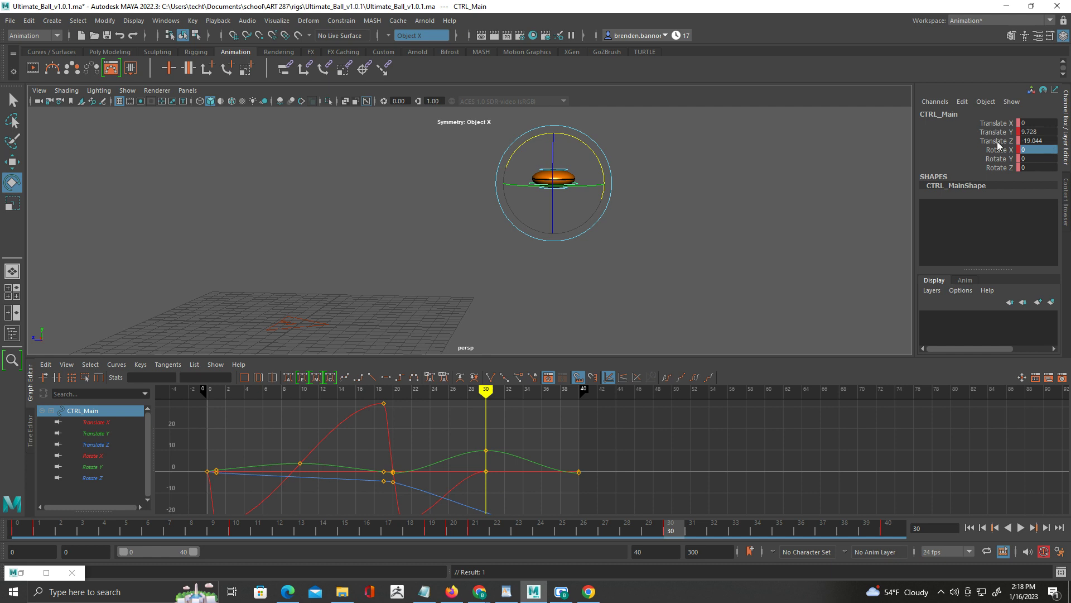
{"action": "mouse_move", "coordinate": [486, 391]}
{"action": "left_mouse_down"}
{"action": "mouse_move", "coordinate": [390, 392]}
{"action": "mouse_move", "coordinate": [569, 398]}
{"action": "left_mouse_up"}
{"action": "left_click_drag", "start_coordinate": [638, 286], "coordinate": [616, 304]}
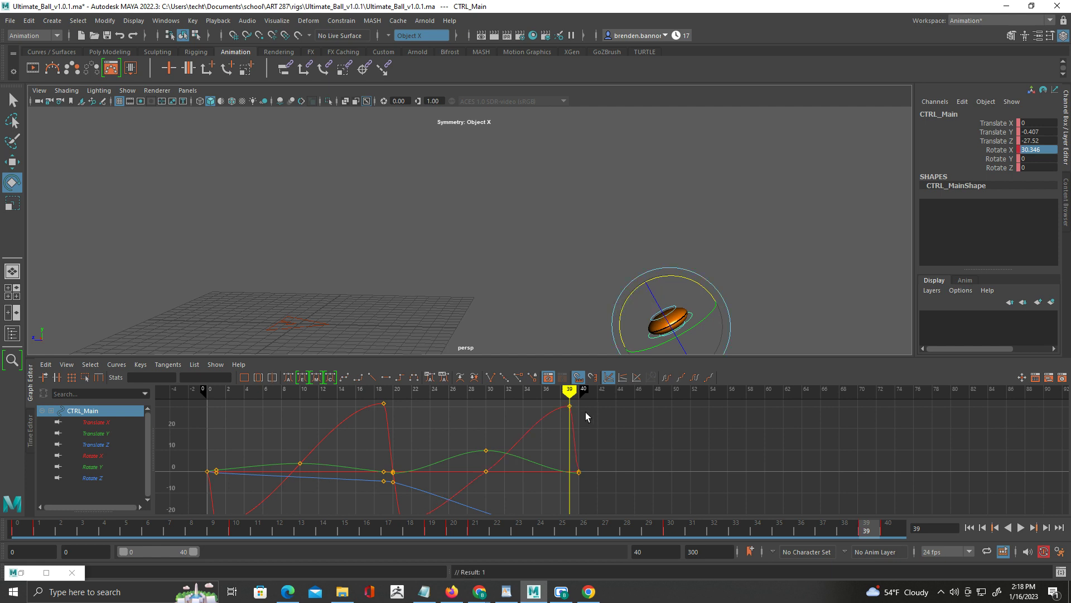
Stretch the ball at frame 21 by raising CTRL_Top to 3 in Translate Y, and key it.
{"action": "mouse_move", "coordinate": [570, 396]}
{"action": "left_mouse_down"}
{"action": "mouse_move", "coordinate": [384, 403]}
{"action": "mouse_move", "coordinate": [585, 402]}
{"action": "mouse_move", "coordinate": [400, 409]}
{"action": "mouse_move", "coordinate": [395, 394]}
{"action": "left_mouse_up"}
{"action": "left_click_drag", "start_coordinate": [468, 292], "coordinate": [340, 303], "text": "alt"}
{"action": "left_click", "coordinate": [436, 270]}
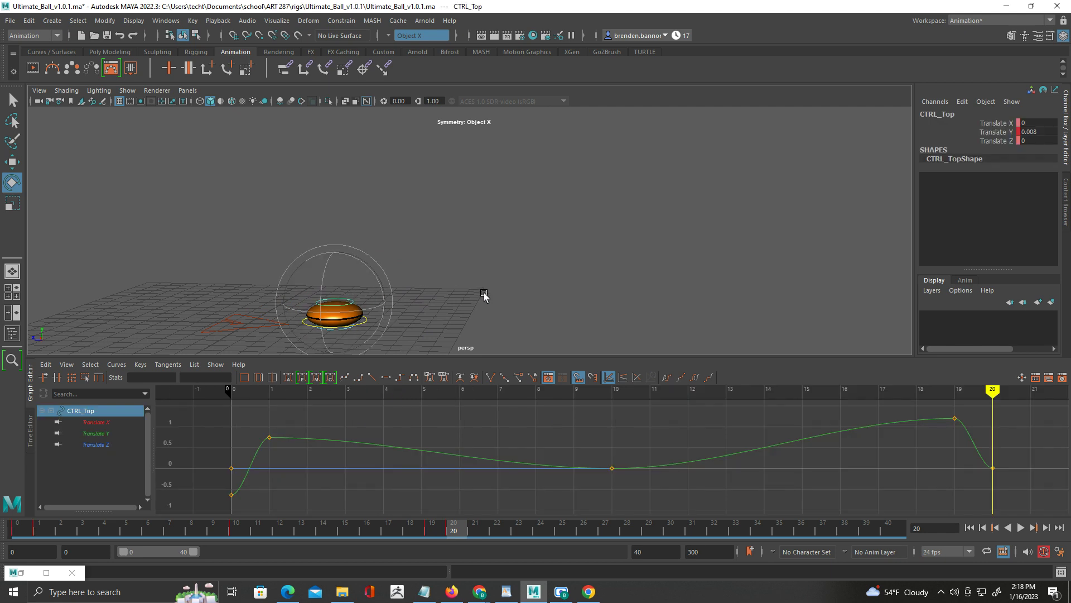
{"action": "key", "text": "w"}
{"action": "left_click_drag", "start_coordinate": [461, 313], "coordinate": [459, 266], "text": "alt"}
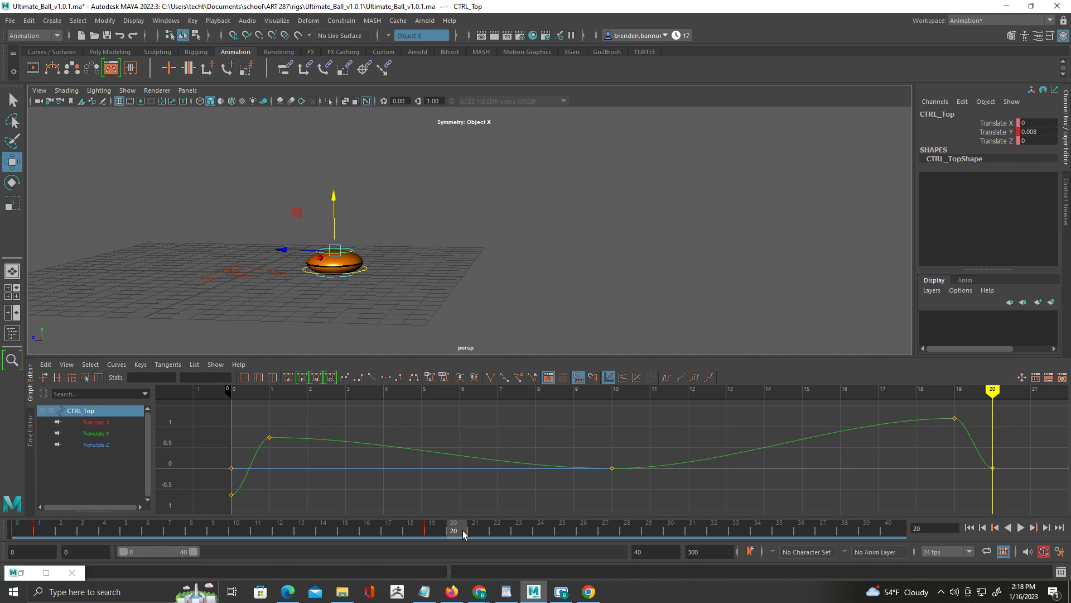
{"action": "left_click_drag", "start_coordinate": [463, 535], "coordinate": [475, 535]}
{"action": "left_click_drag", "start_coordinate": [382, 205], "coordinate": [406, 163]}
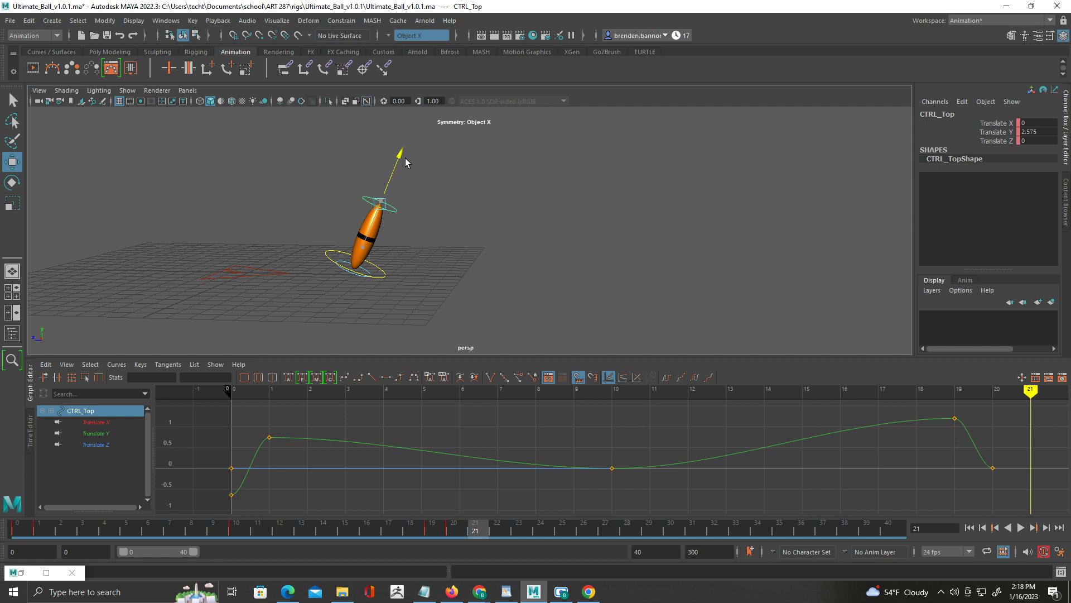
{"action": "left_click_drag", "start_coordinate": [405, 162], "coordinate": [410, 149]}
{"action": "key", "text": "s"}
Squash the ball at frame 40 by lowering CTRL_Top slightly below 0 in Translate Y, and key it.
{"action": "scroll", "coordinate": [754, 470], "scroll_direction": "down", "scroll_amount": 2}
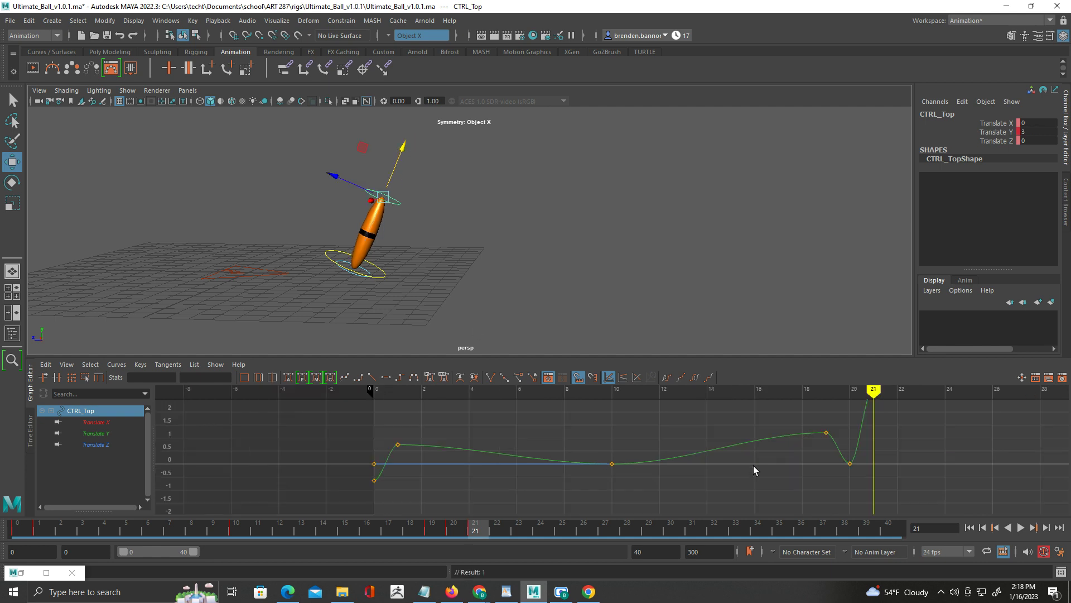
{"action": "scroll", "coordinate": [517, 491], "scroll_direction": "down", "scroll_amount": 3}
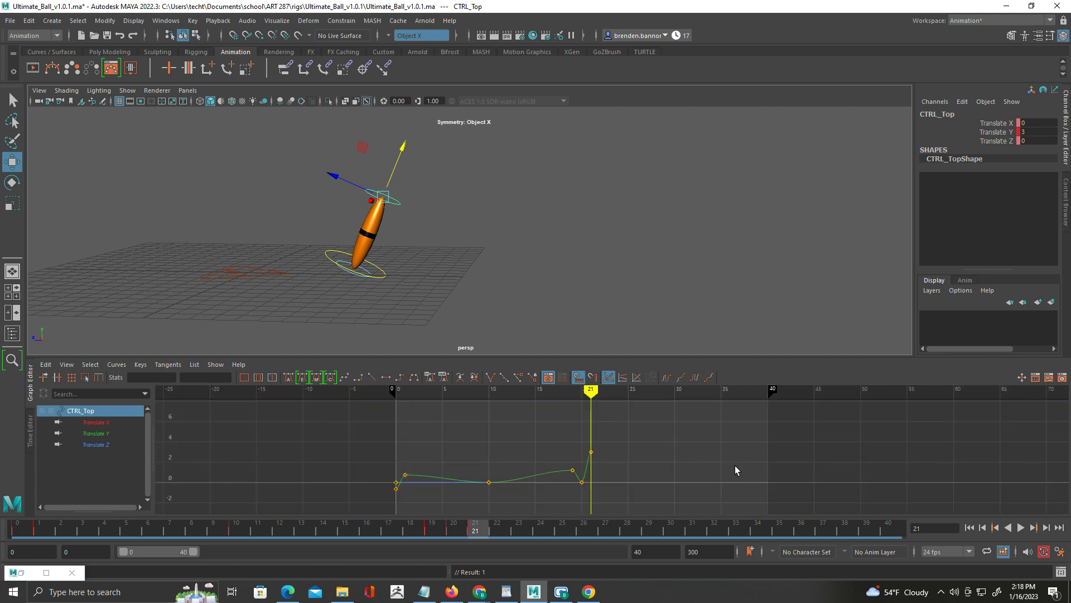
{"action": "left_click_drag", "start_coordinate": [480, 532], "coordinate": [890, 520]}
{"action": "left_click_drag", "start_coordinate": [768, 146], "coordinate": [766, 215]}
{"action": "key", "text": "s"}
Set CTRL_Top's Translate Y to 0 at frame 30 for the peak of the second jump.
{"action": "left_click_drag", "start_coordinate": [762, 393], "coordinate": [674, 390]}
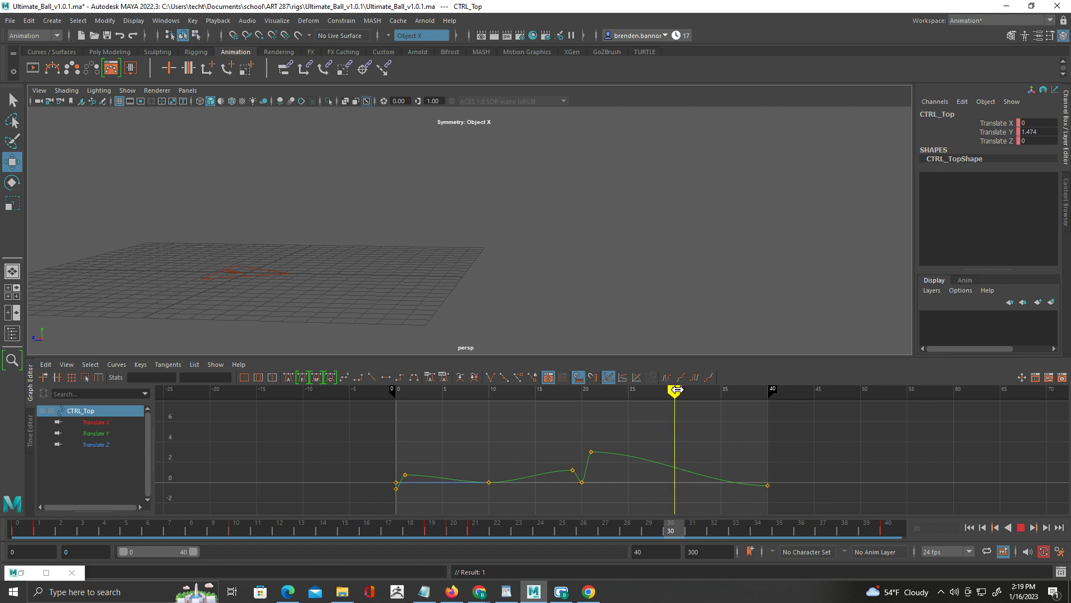
{"action": "left_click_drag", "start_coordinate": [598, 194], "coordinate": [608, 301], "text": "alt"}
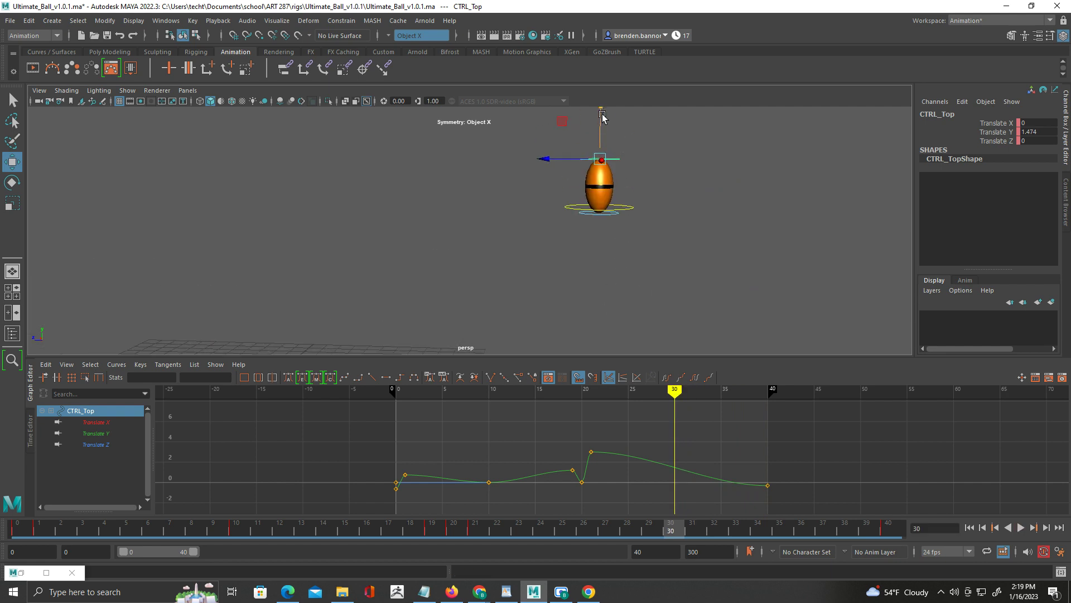
{"action": "left_click_drag", "start_coordinate": [603, 117], "coordinate": [601, 130]}
{"action": "key", "text": "s"}
{"action": "double_click", "coordinate": [1043, 132]}
{"action": "type", "text": "0"}
{"action": "key", "text": "Return"}
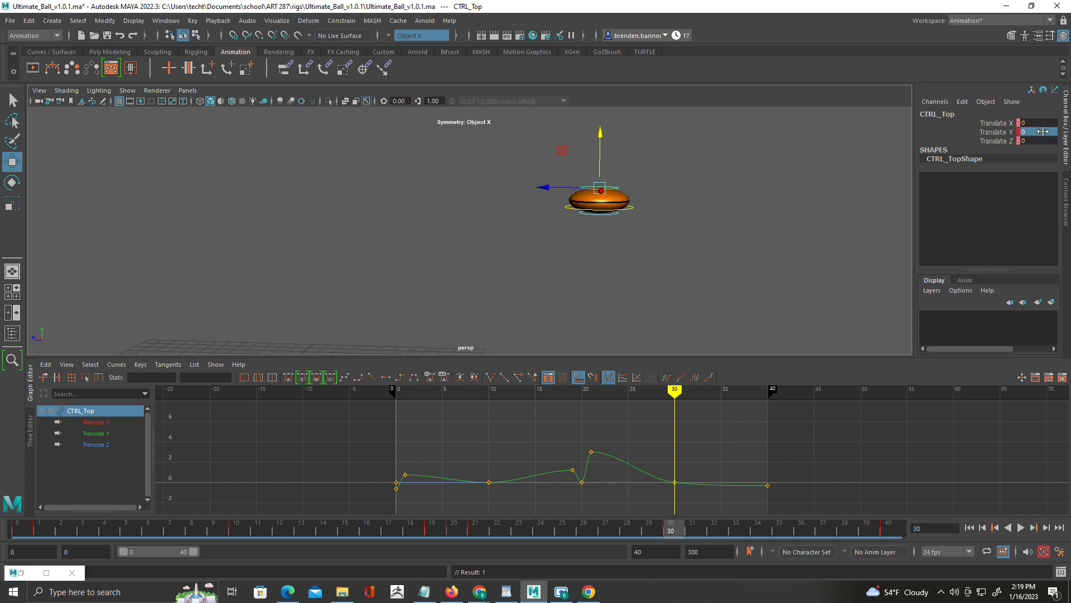
Set CTRL_Bottom's Translate Y to 0 at frame 30 and fit its curves in the Graph Editor.
{"action": "left_click", "coordinate": [614, 219]}
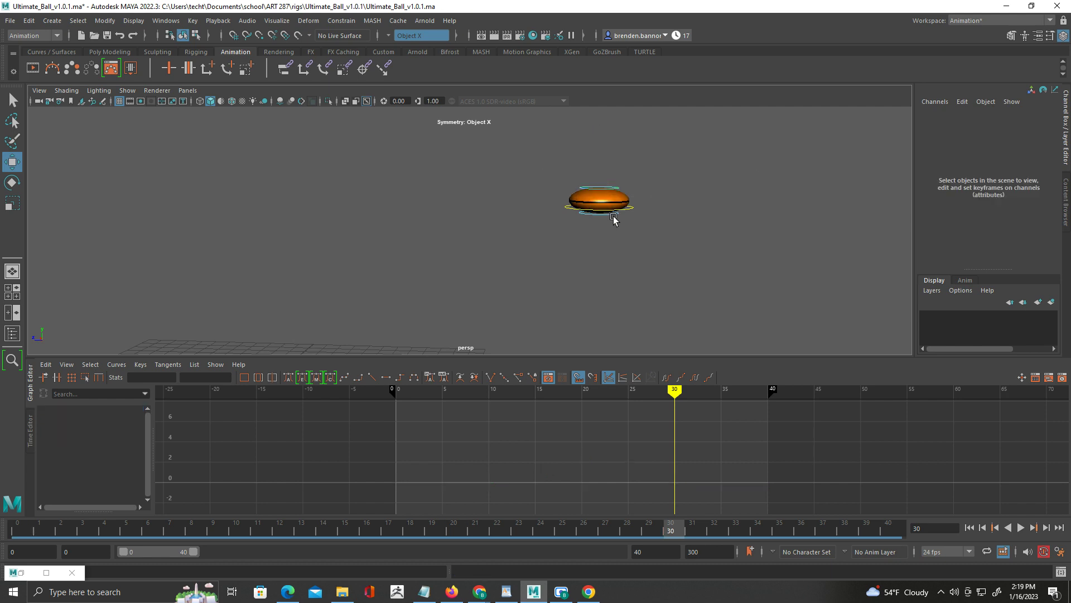
{"action": "left_click", "coordinate": [614, 216]}
{"action": "left_click", "coordinate": [1041, 130]}
{"action": "type", "text": "0"}
{"action": "key", "text": "Return"}
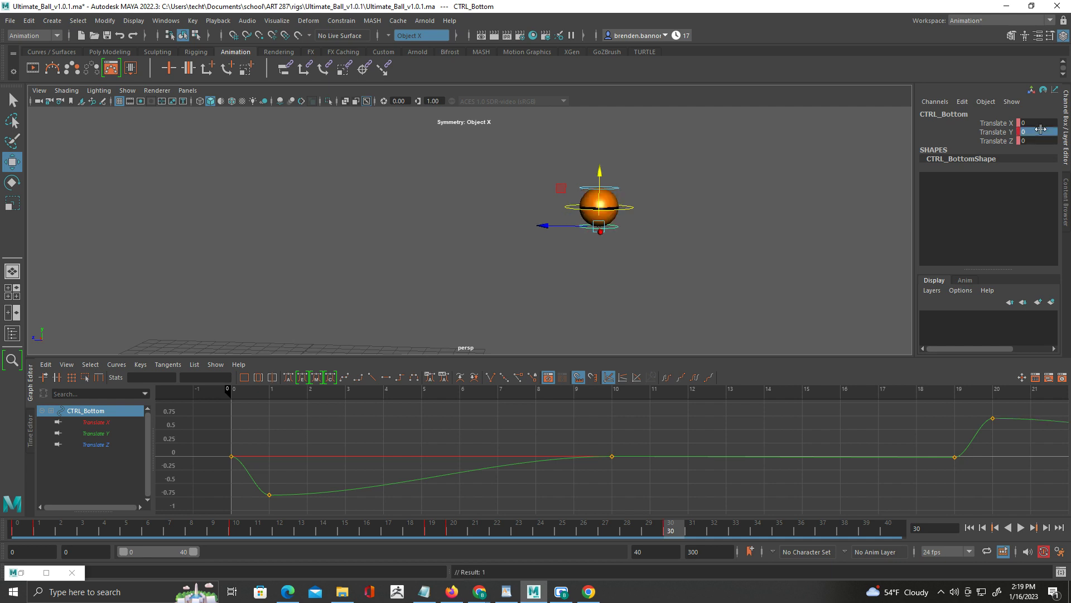
{"action": "key", "text": "a"}
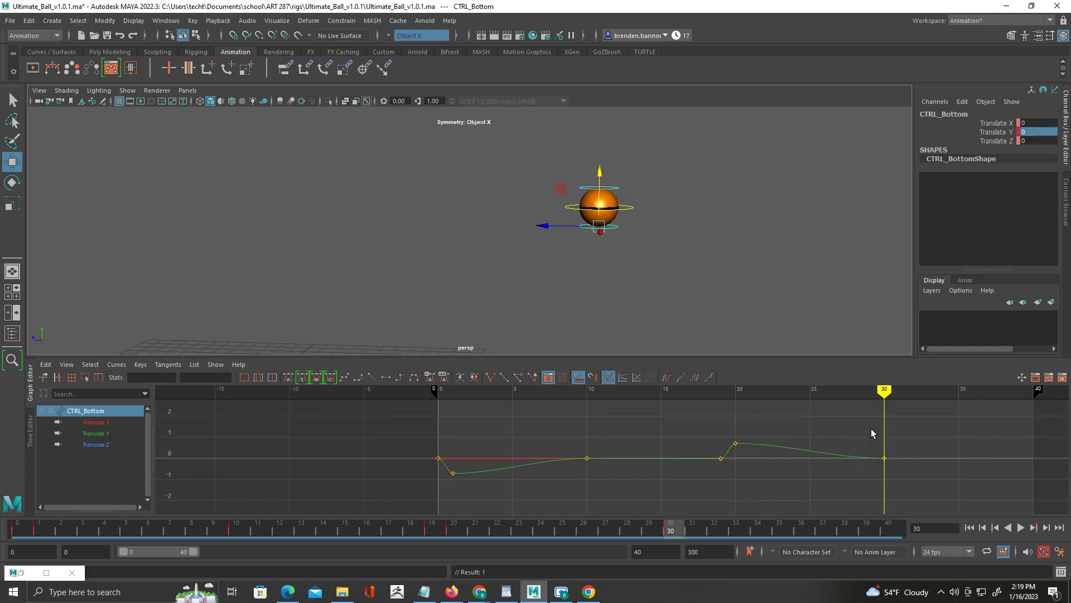
Raise CTRL_Bottom to about 0.4 in Translate Y at frame 40 and key it for the landing squash.
{"action": "left_click_drag", "start_coordinate": [883, 391], "coordinate": [780, 391]}
{"action": "left_click_drag", "start_coordinate": [547, 322], "coordinate": [537, 226], "text": "alt"}
{"action": "mouse_move", "coordinate": [779, 391]}
{"action": "left_mouse_down"}
{"action": "mouse_move", "coordinate": [720, 396]}
{"action": "mouse_move", "coordinate": [1032, 394]}
{"action": "left_mouse_up"}
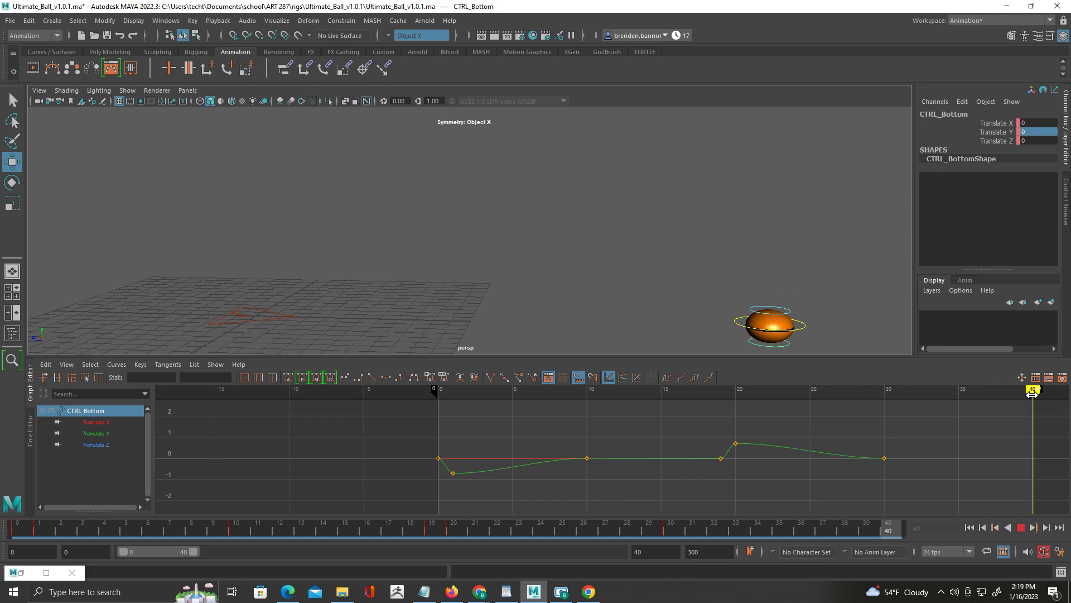
{"action": "left_click_drag", "start_coordinate": [697, 293], "coordinate": [657, 265], "text": "alt"}
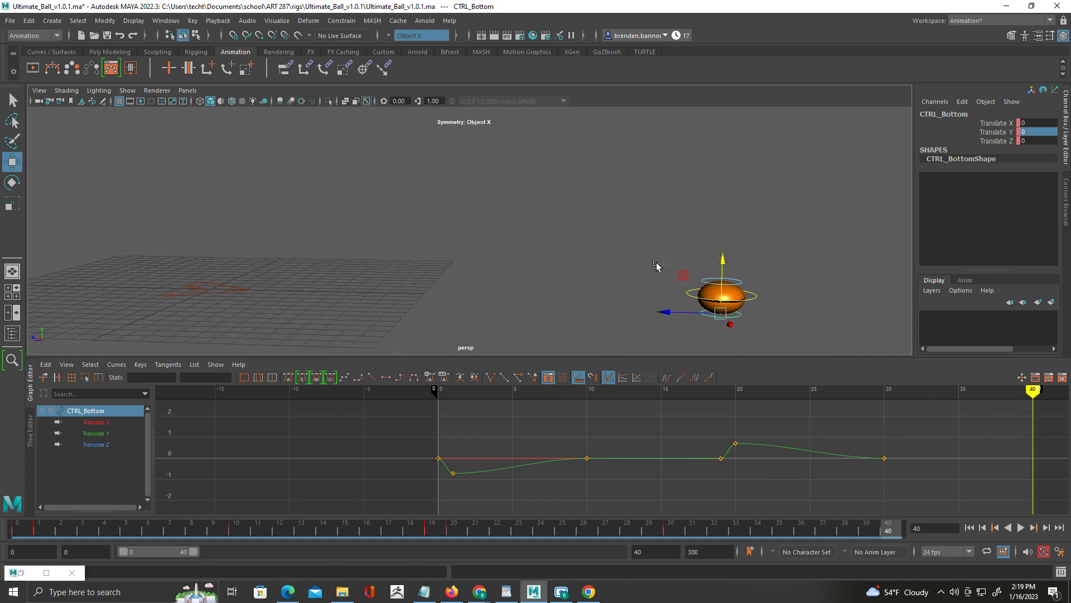
{"action": "left_click_drag", "start_coordinate": [722, 261], "coordinate": [721, 247]}
{"action": "key", "text": "s"}
Stretch the ball at frame 39 by raising CTRL_Top to 3 in Translate Y, and key it.
{"action": "left_click_drag", "start_coordinate": [1035, 393], "coordinate": [1019, 393]}
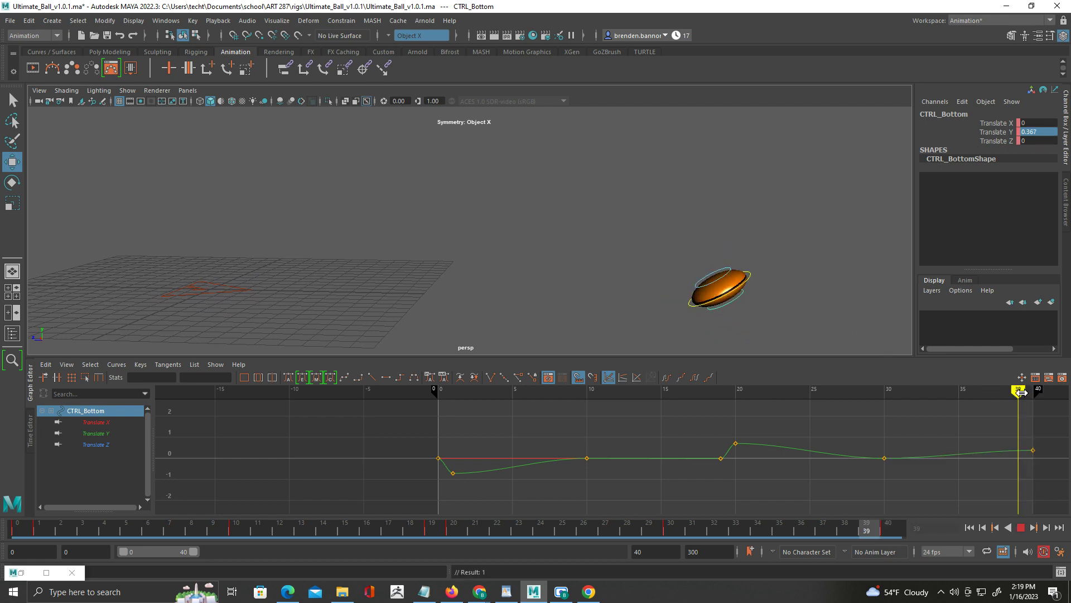
{"action": "left_click", "coordinate": [724, 242]}
{"action": "left_click", "coordinate": [713, 274]}
{"action": "left_click_drag", "start_coordinate": [694, 235], "coordinate": [657, 184]}
{"action": "key", "text": "s"}
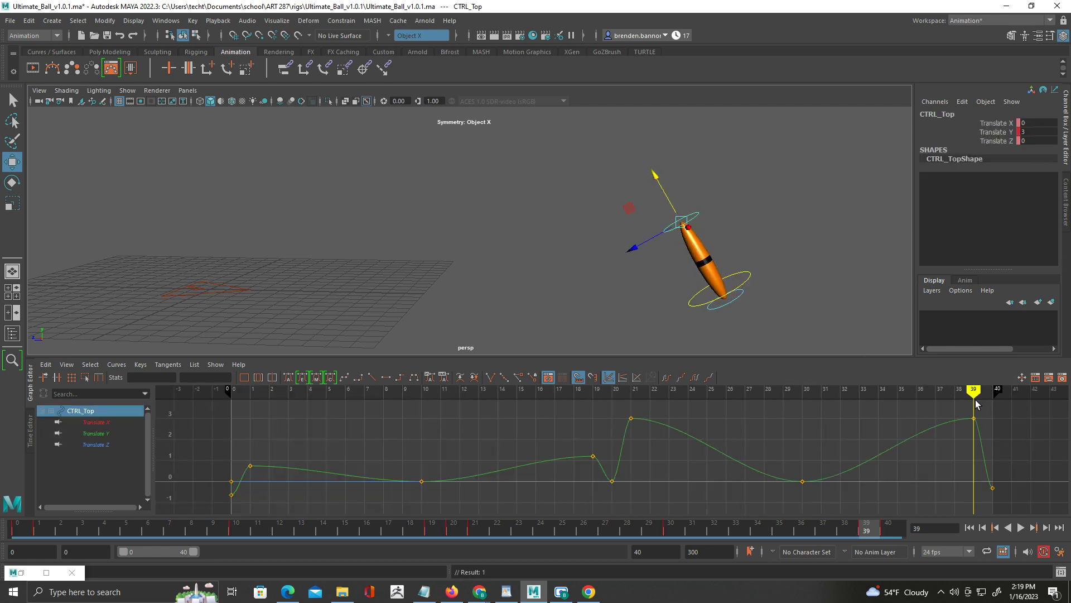
Scrub back through the timeline and play the animation to review both jumps.
{"action": "left_click_drag", "start_coordinate": [974, 393], "coordinate": [926, 393]}
{"action": "left_click_drag", "start_coordinate": [766, 392], "coordinate": [364, 392]}
{"action": "left_click_drag", "start_coordinate": [364, 309], "coordinate": [337, 332], "text": "alt"}
{"action": "left_click", "coordinate": [1020, 528]}
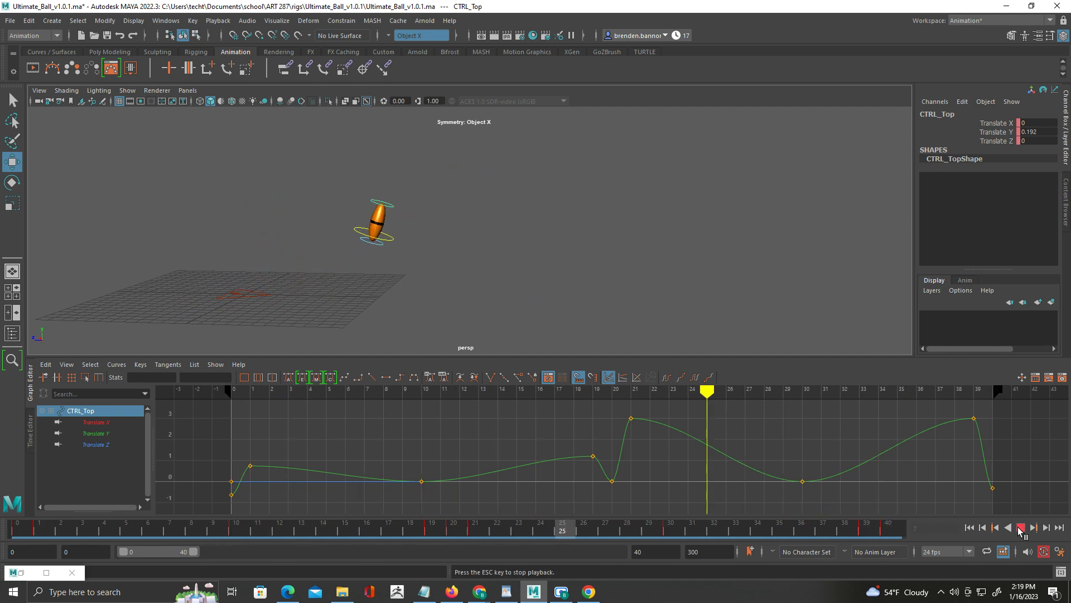
{"action": "left_click", "coordinate": [1020, 528]}
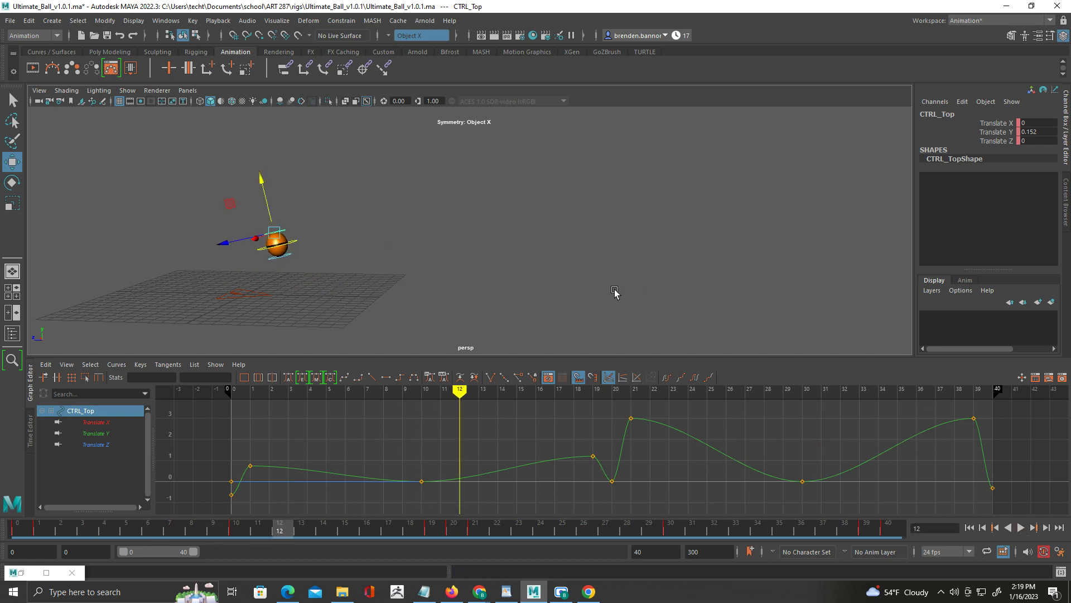
Select CTRL_Main, isolate its Translate Y curve in the Graph Editor, and frame the keys around frame 20.
{"action": "left_click", "coordinate": [344, 275]}
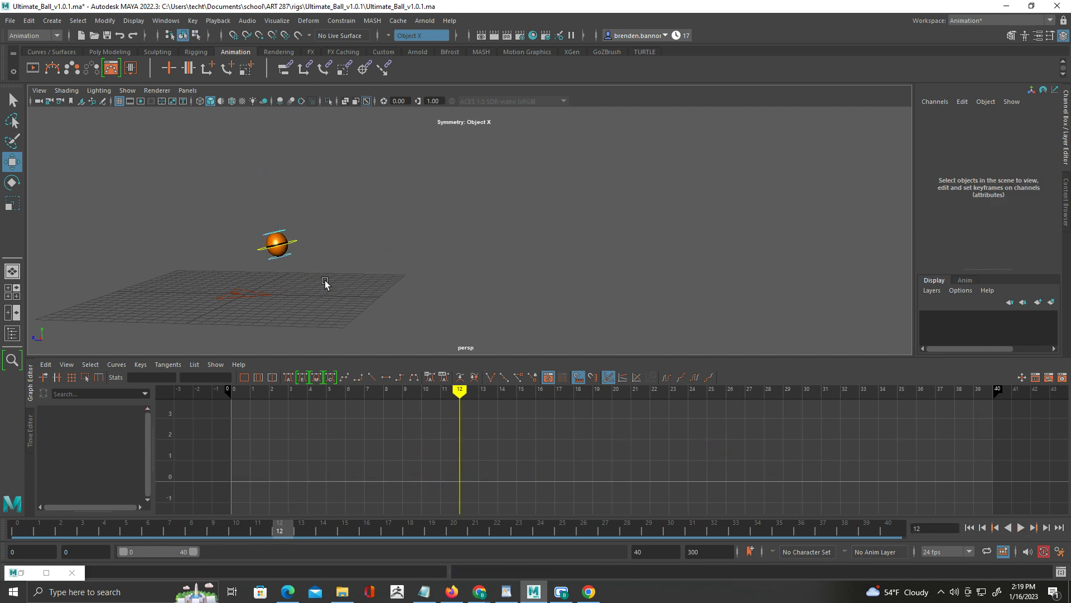
{"action": "scroll", "coordinate": [291, 274], "scroll_direction": "up", "scroll_amount": 3}
{"action": "left_click", "coordinate": [228, 240]}
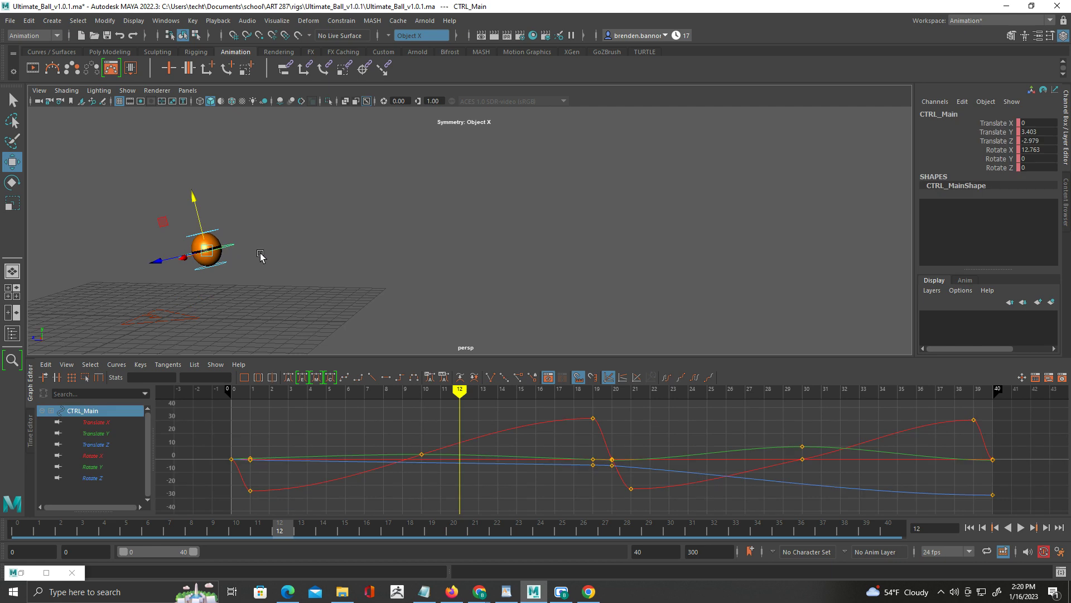
{"action": "middle_click_drag", "start_coordinate": [809, 468], "coordinate": [443, 440], "text": "alt"}
{"action": "scroll", "coordinate": [483, 444], "scroll_direction": "up", "scroll_amount": 3}
{"action": "middle_click_drag", "start_coordinate": [294, 447], "coordinate": [330, 453], "text": "alt"}
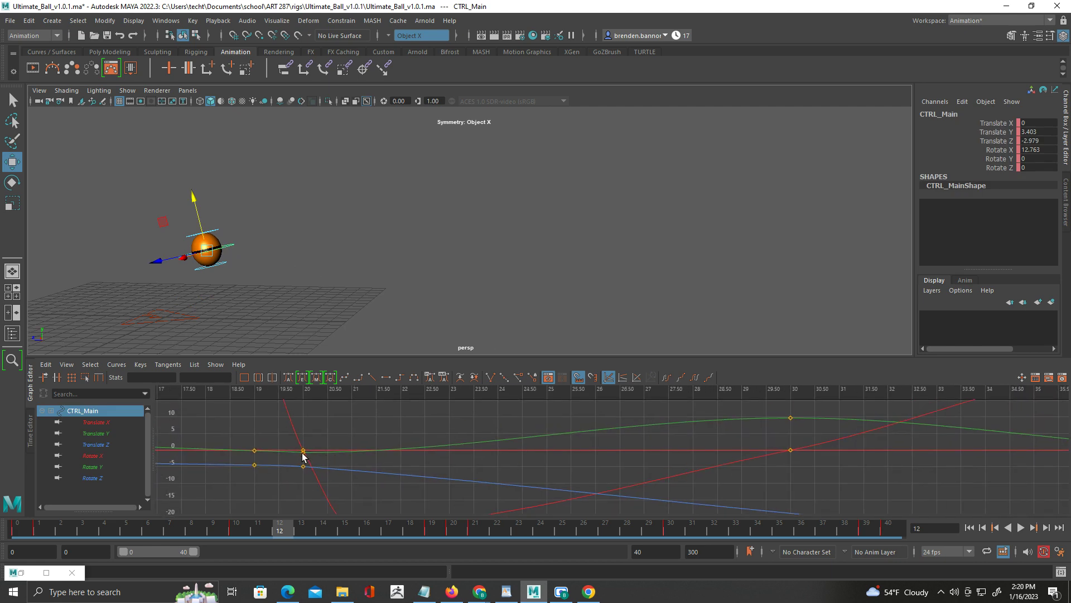
{"action": "left_click", "coordinate": [303, 451]}
{"action": "right_click_drag", "start_coordinate": [338, 453], "coordinate": [353, 456], "text": "alt"}
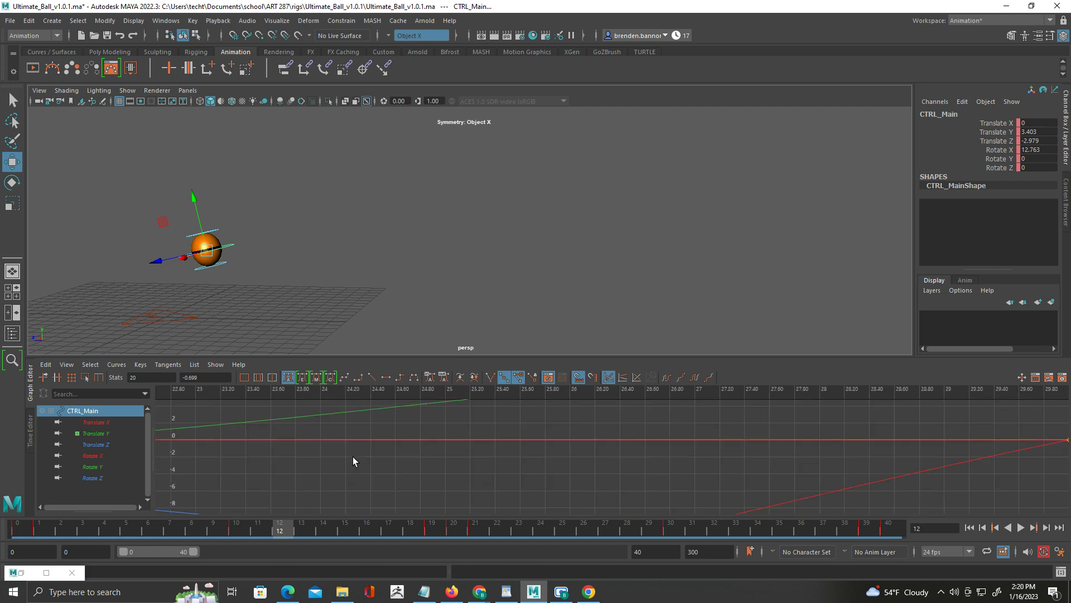
{"action": "left_click", "coordinate": [110, 433]}
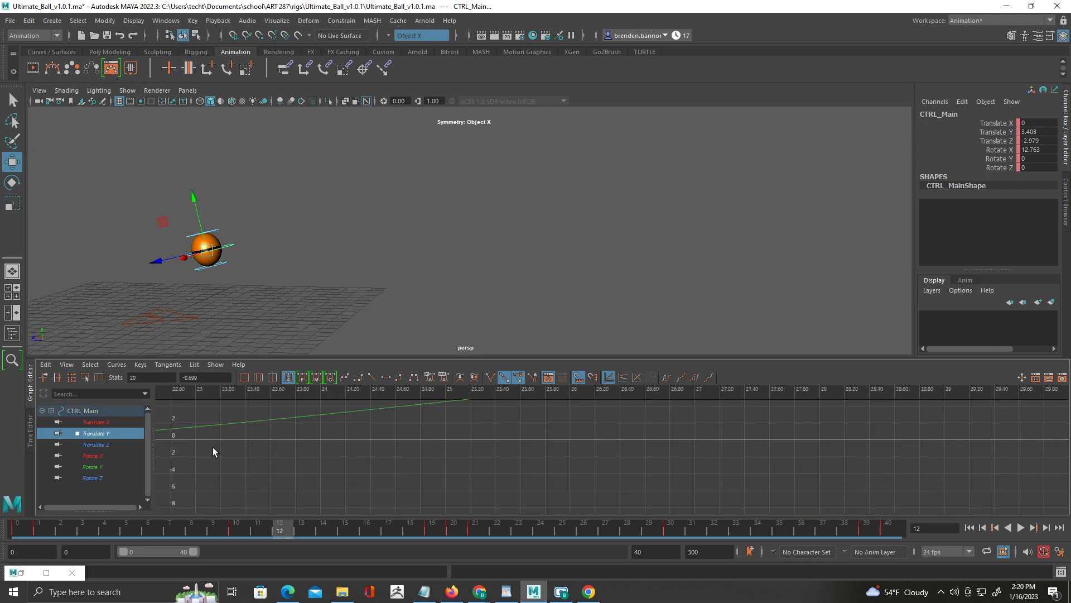
{"action": "key", "text": "f"}
{"action": "middle_click_drag", "start_coordinate": [277, 471], "coordinate": [304, 466], "text": "alt"}
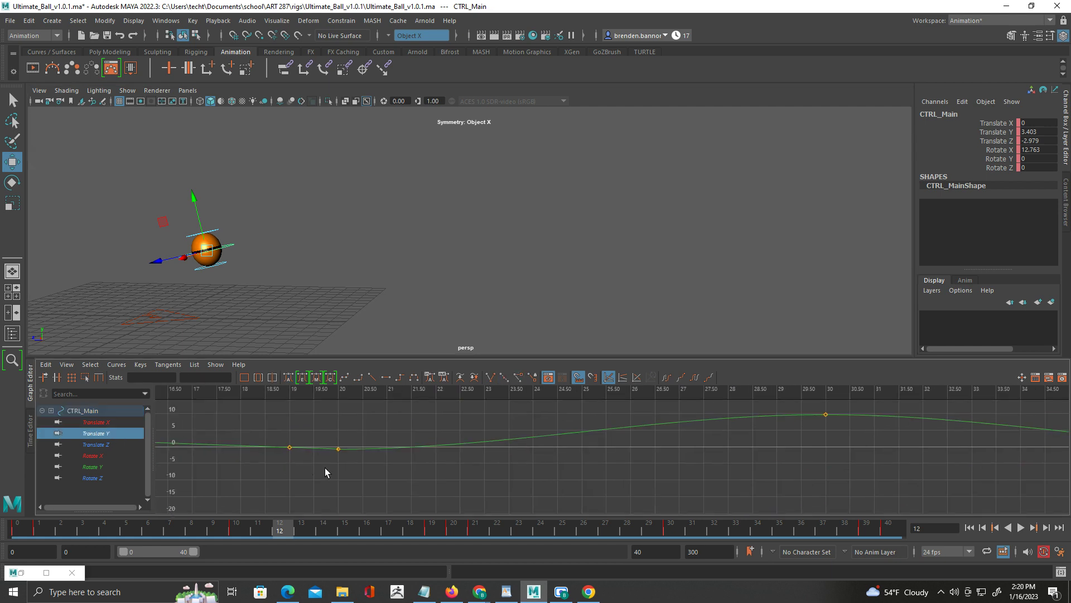
Break the tangents of CTRL_Main's Translate Y key at frame 20 and raise its outgoing handle for a faster takeoff.
{"action": "left_click_drag", "start_coordinate": [321, 432], "coordinate": [341, 451]}
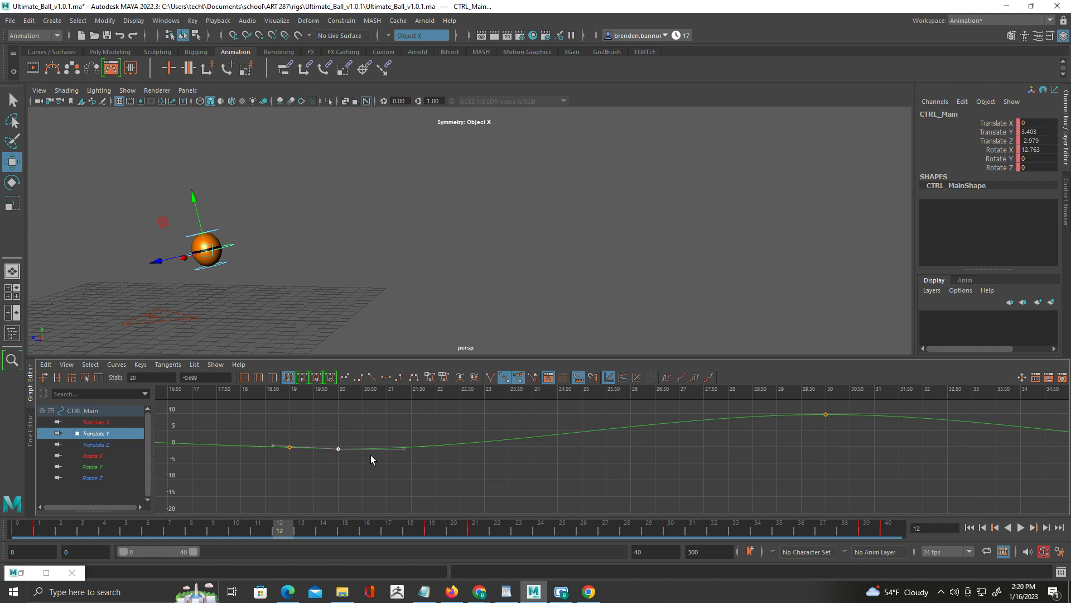
{"action": "left_click", "coordinate": [404, 448]}
{"action": "left_click_drag", "start_coordinate": [404, 449], "coordinate": [399, 431]}
{"action": "key", "text": "ctrl+z"}
{"action": "right_click", "coordinate": [338, 450]}
{"action": "left_click", "coordinate": [381, 494]}
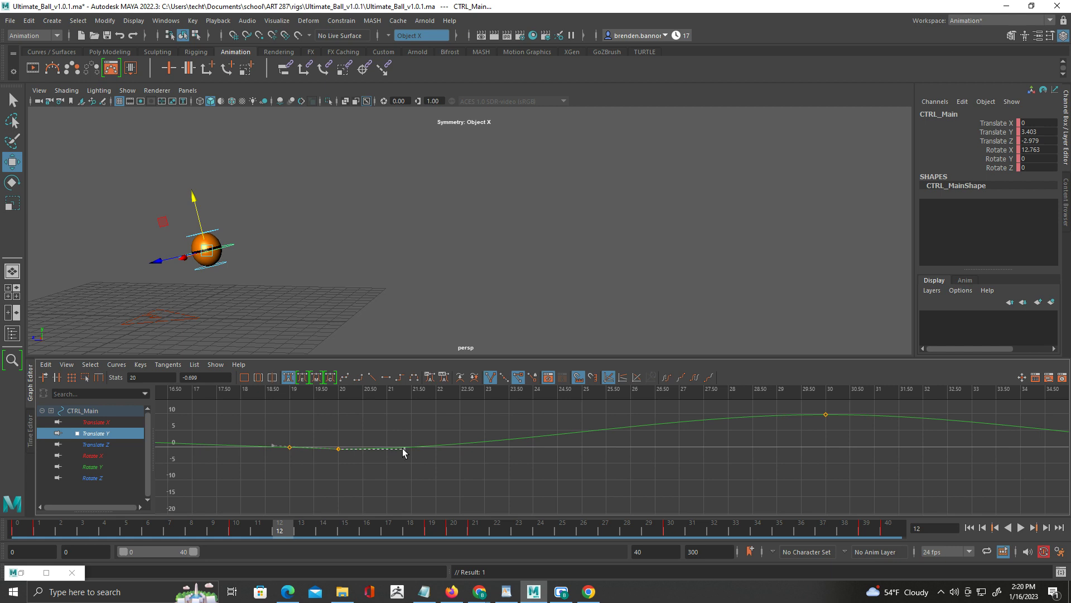
{"action": "left_click_drag", "start_coordinate": [402, 449], "coordinate": [400, 428]}
Break the tangents of CTRL_Main's Translate Y key at frame 40 and raise its incoming handle for a sharper landing.
{"action": "middle_click_drag", "start_coordinate": [486, 457], "coordinate": [513, 475], "text": "alt"}
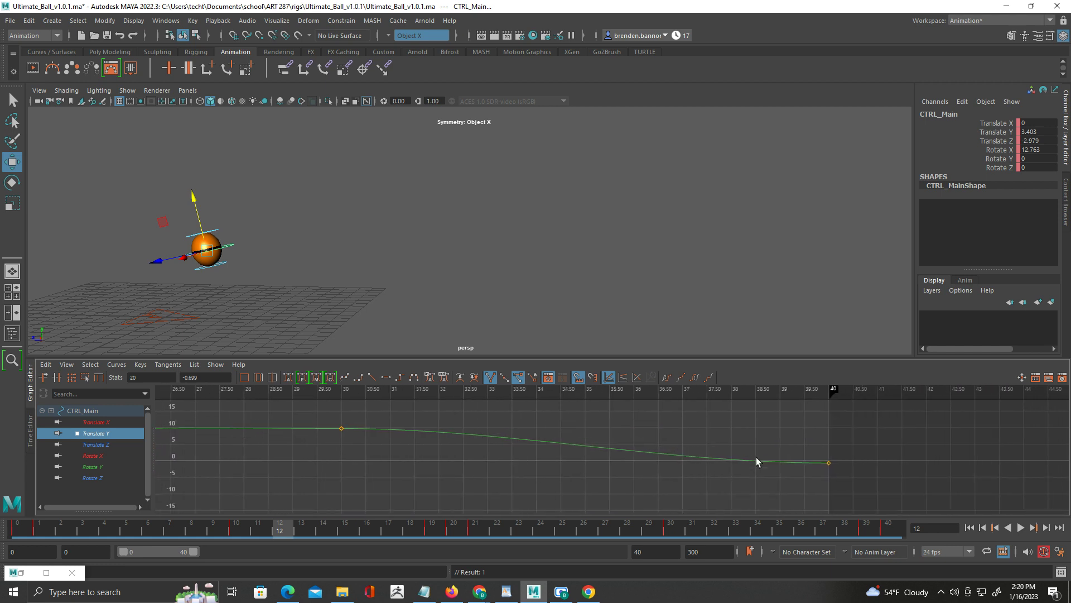
{"action": "left_click_drag", "start_coordinate": [842, 470], "coordinate": [842, 470]}
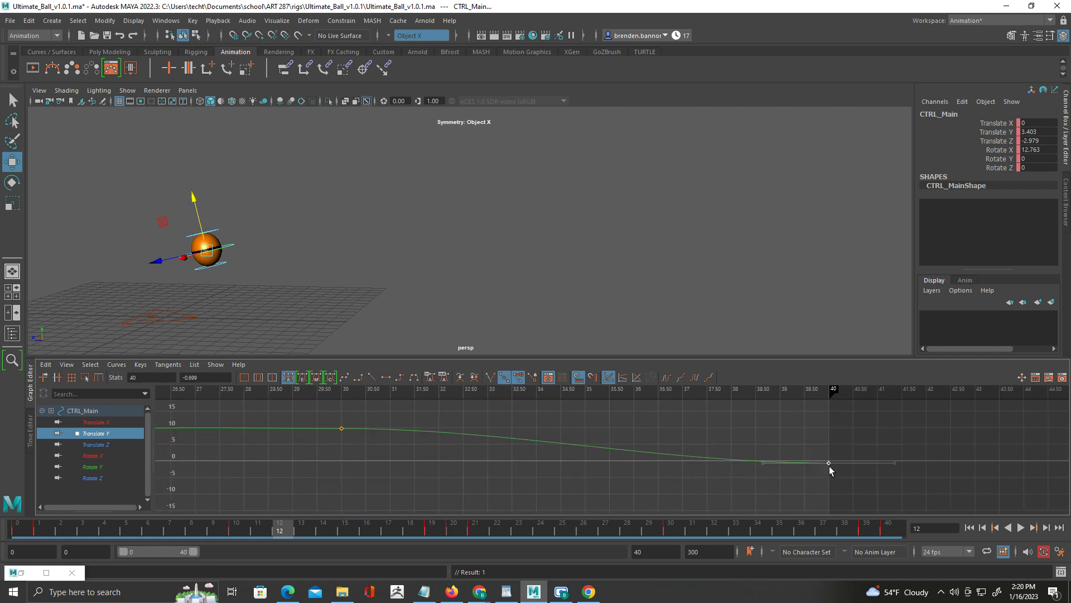
{"action": "right_click", "coordinate": [830, 463]}
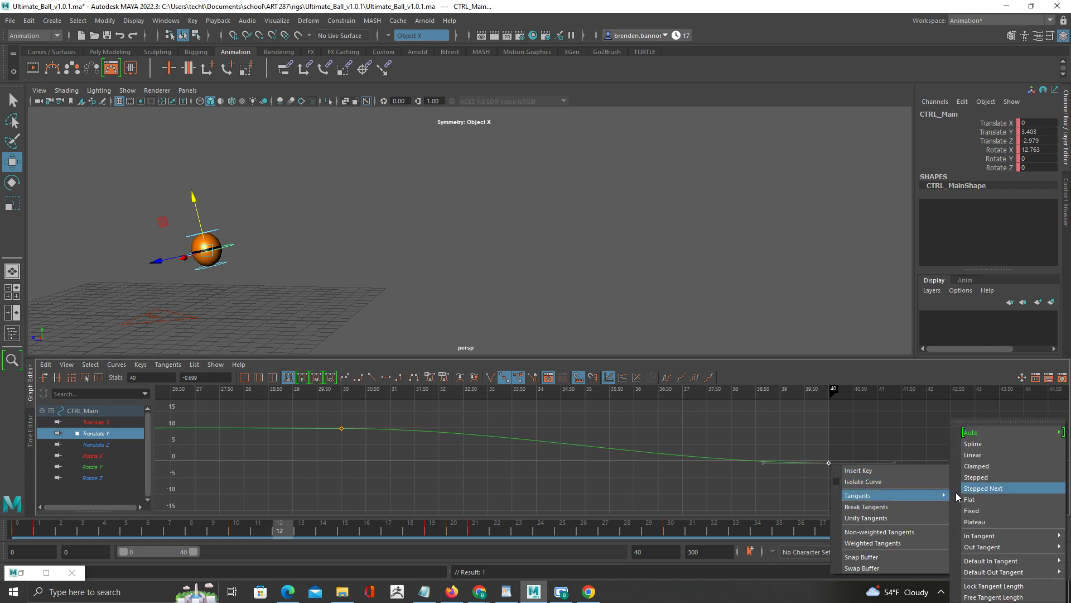
{"action": "left_click", "coordinate": [889, 507]}
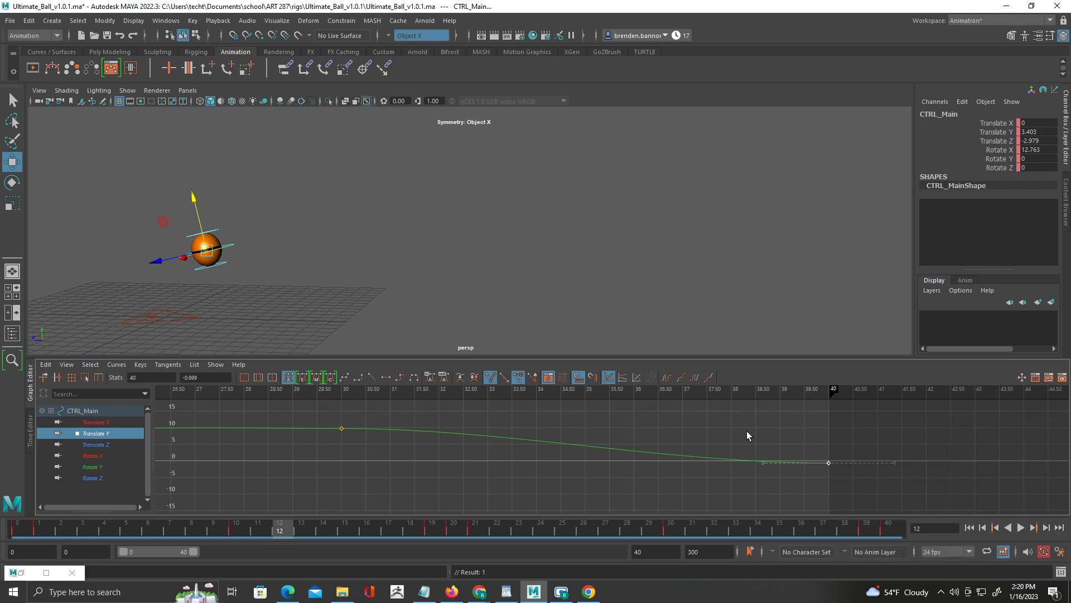
{"action": "mouse_move", "coordinate": [763, 463]}
{"action": "left_mouse_down"}
{"action": "mouse_move", "coordinate": [765, 443]}
{"action": "mouse_move", "coordinate": [757, 451]}
{"action": "left_mouse_up"}
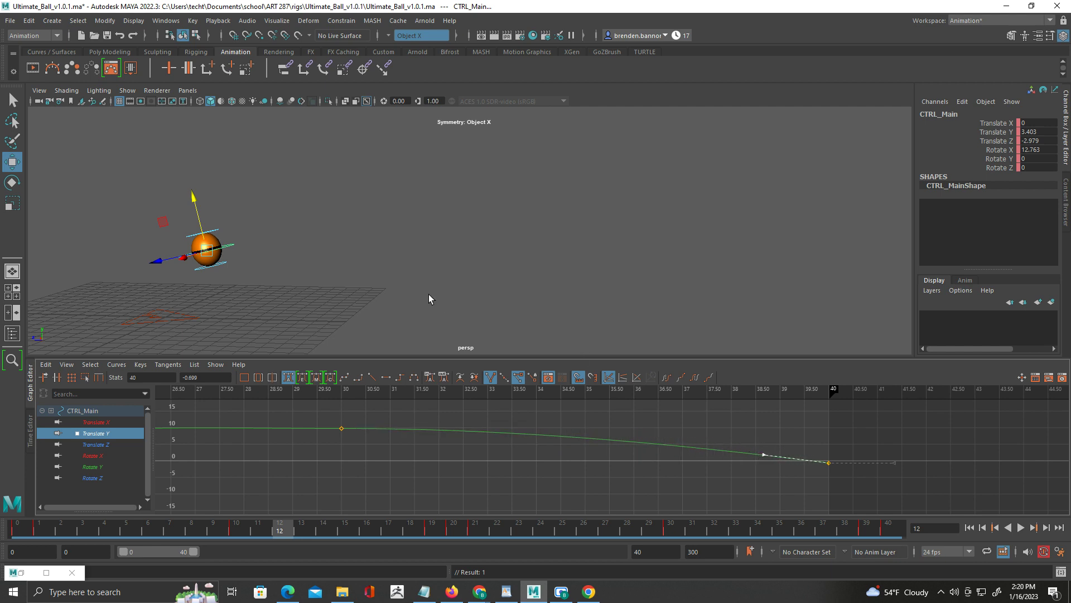
Play the animation to review the reshaped second jump, and stop it.
{"action": "left_click_drag", "start_coordinate": [428, 299], "coordinate": [467, 288], "text": "alt"}
{"action": "left_click", "coordinate": [1021, 528]}
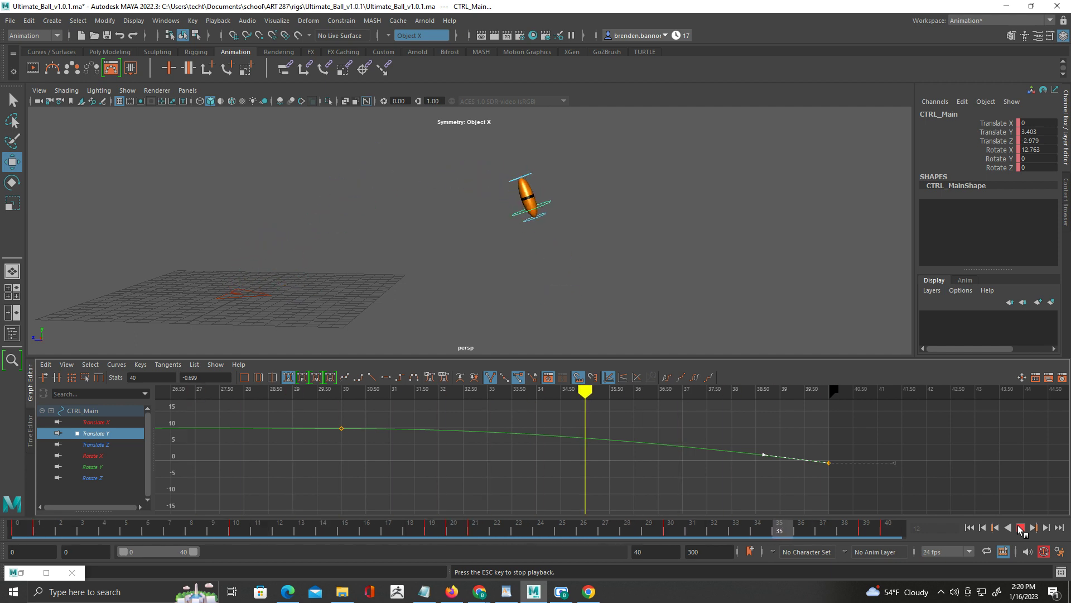
{"action": "left_click", "coordinate": [1020, 528]}
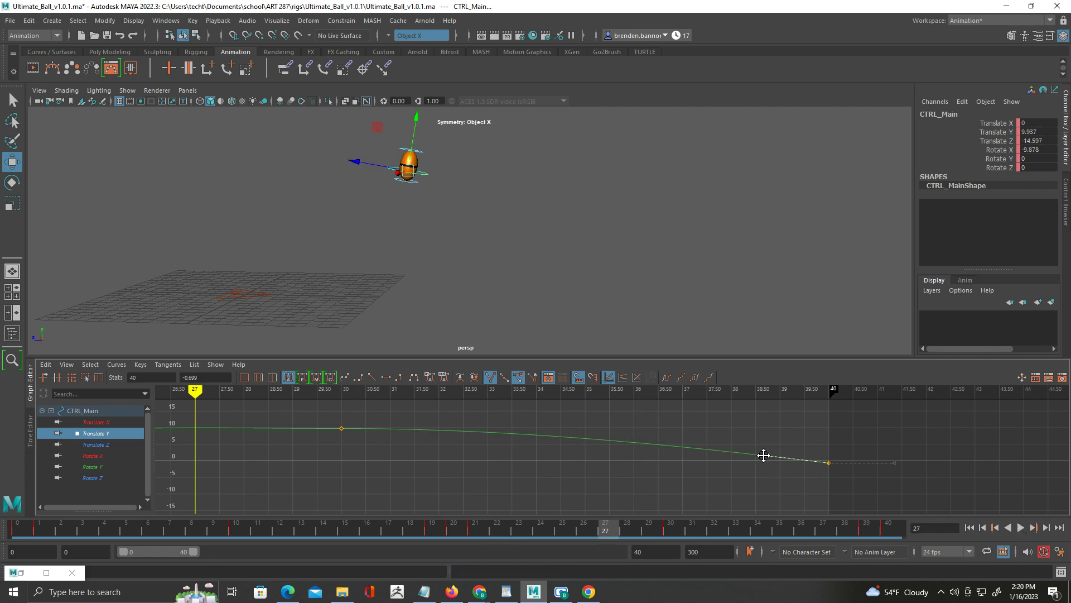
Lower the outgoing tangent handle of CTRL_Main's Translate Y key at frame 20 to soften the takeoff.
{"action": "middle_click_drag", "start_coordinate": [445, 467], "coordinate": [710, 464], "text": "alt"}
{"action": "middle_click_drag", "start_coordinate": [340, 467], "coordinate": [443, 465], "text": "alt"}
{"action": "left_click", "coordinate": [218, 462]}
{"action": "left_click_drag", "start_coordinate": [284, 447], "coordinate": [286, 455]}
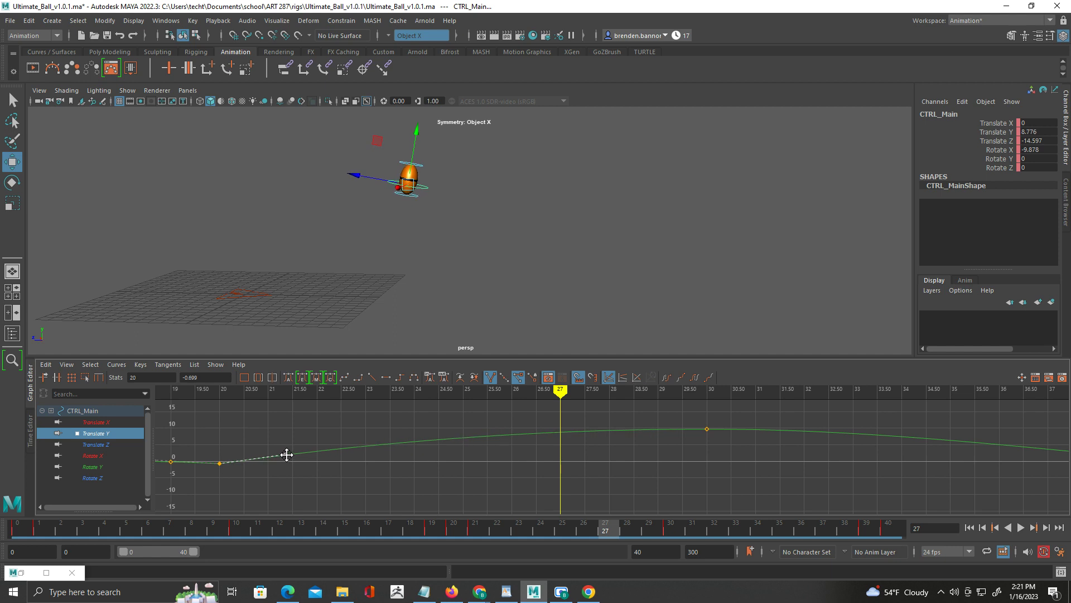
Raise CTRL_Main's Translate Y key at frame 40 to about 0.311 while the animation plays, and stop playback.
{"action": "left_click", "coordinate": [1020, 527]}
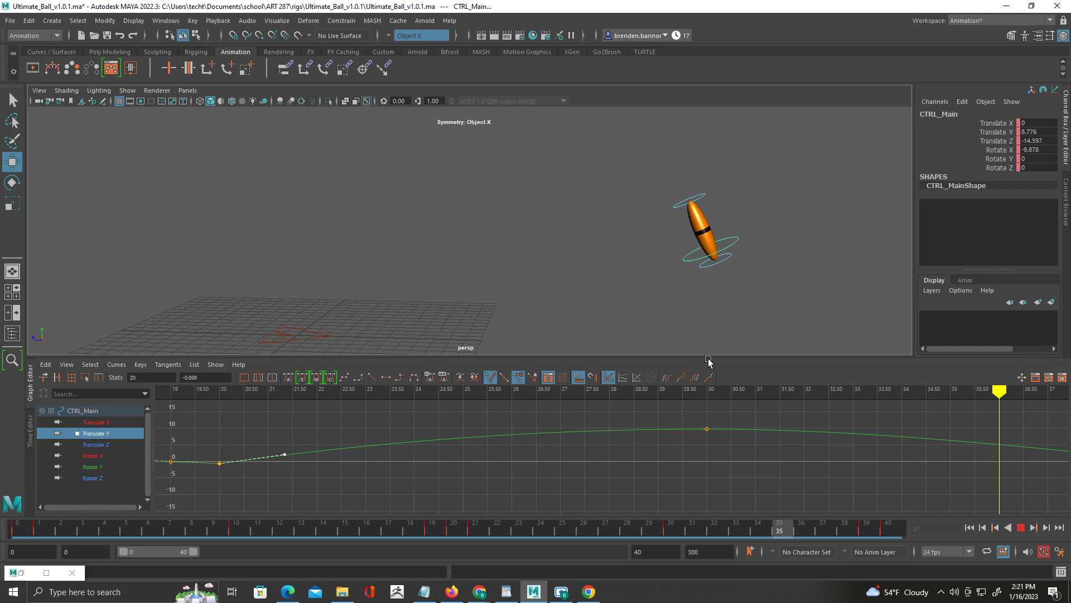
{"action": "middle_click_drag", "start_coordinate": [742, 454], "coordinate": [421, 463], "text": "alt"}
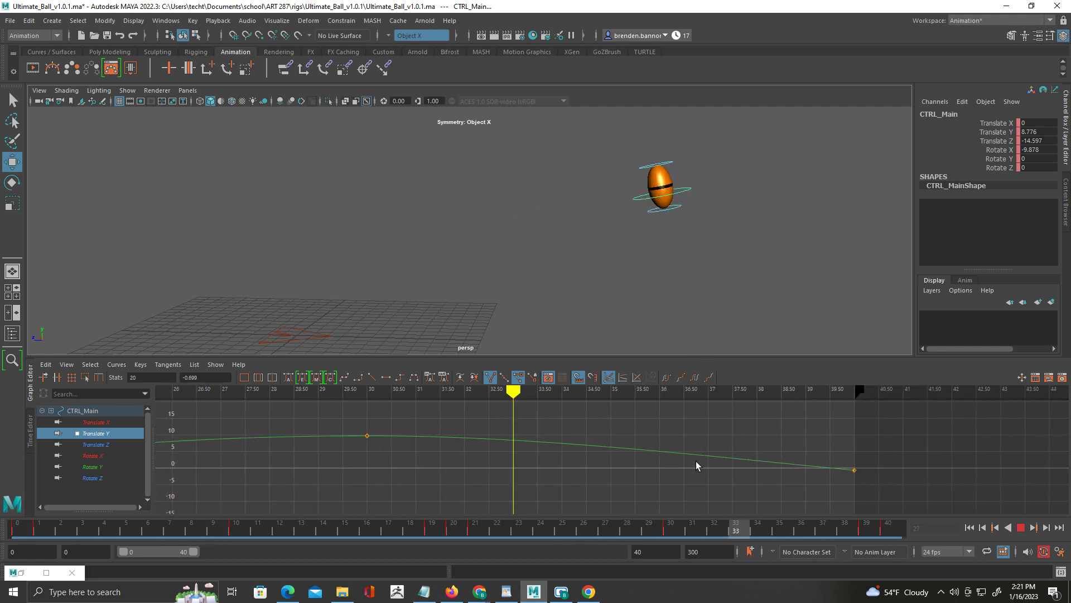
{"action": "left_click", "coordinate": [855, 469]}
{"action": "middle_click_drag", "start_coordinate": [854, 468], "coordinate": [854, 470]}
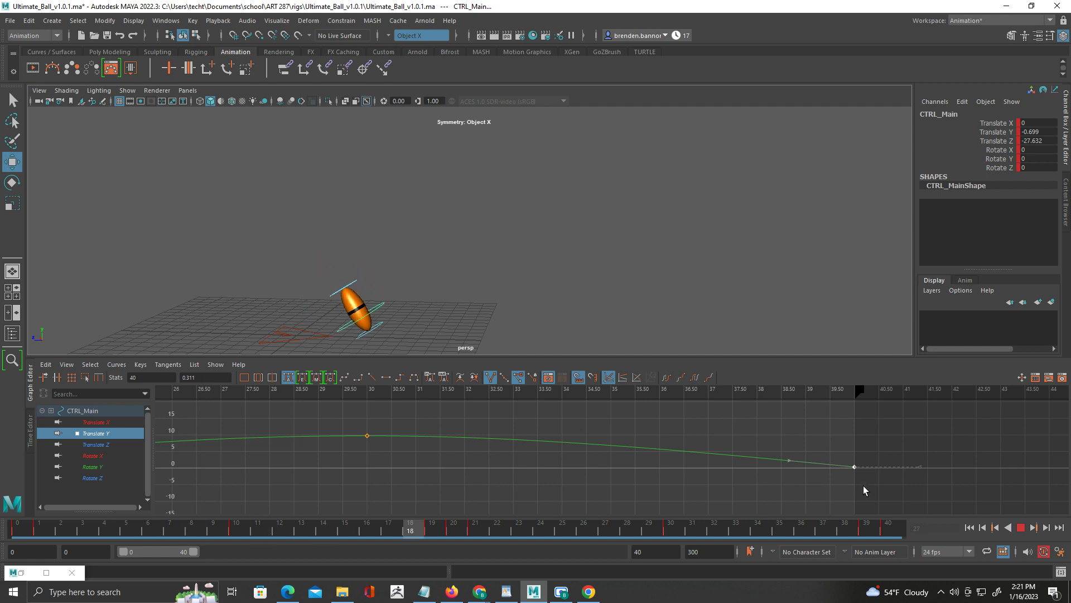
{"action": "left_click", "coordinate": [1019, 528]}
{"action": "left_click", "coordinate": [10, 20]}
{"action": "left_click", "coordinate": [51, 78]}
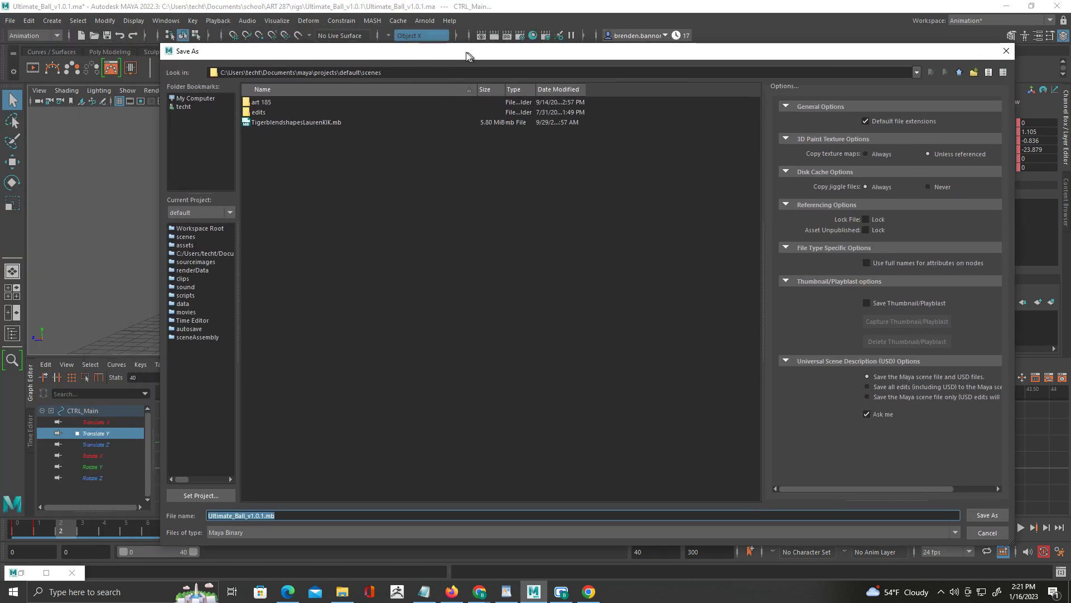
{"action": "left_click", "coordinate": [952, 535]}
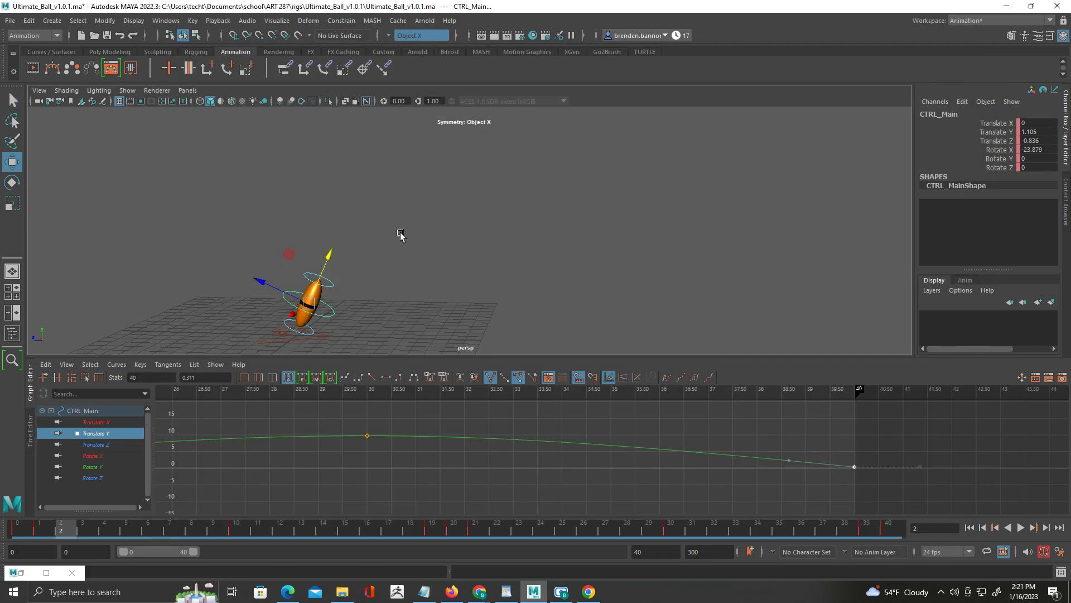
Start saving the scene under a new name and browse to the Documents\school\ART 287 folder.
{"action": "left_click", "coordinate": [9, 21]}
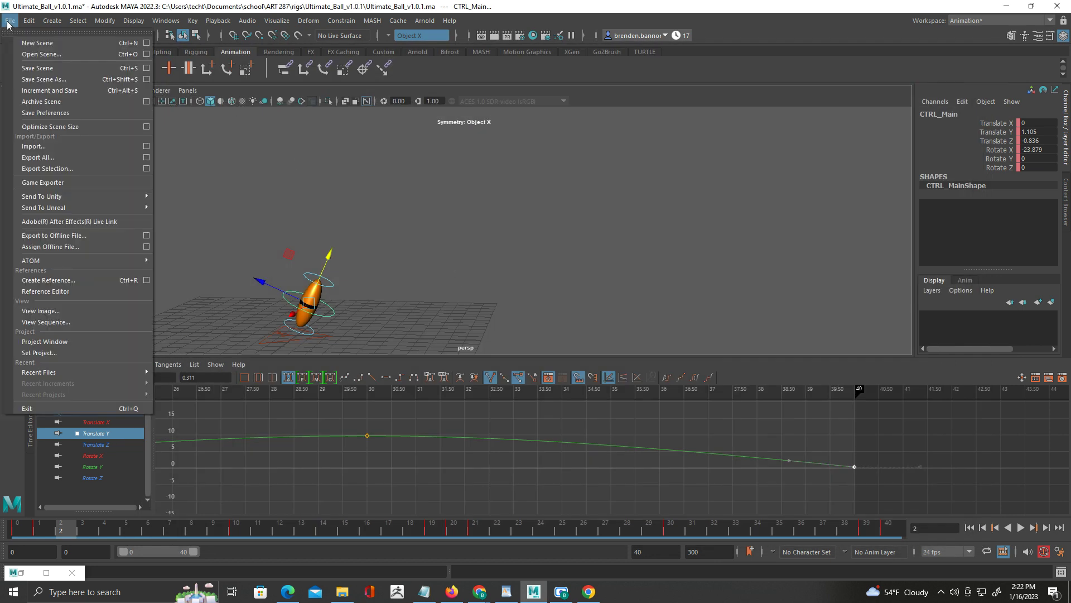
{"action": "left_click", "coordinate": [43, 79]}
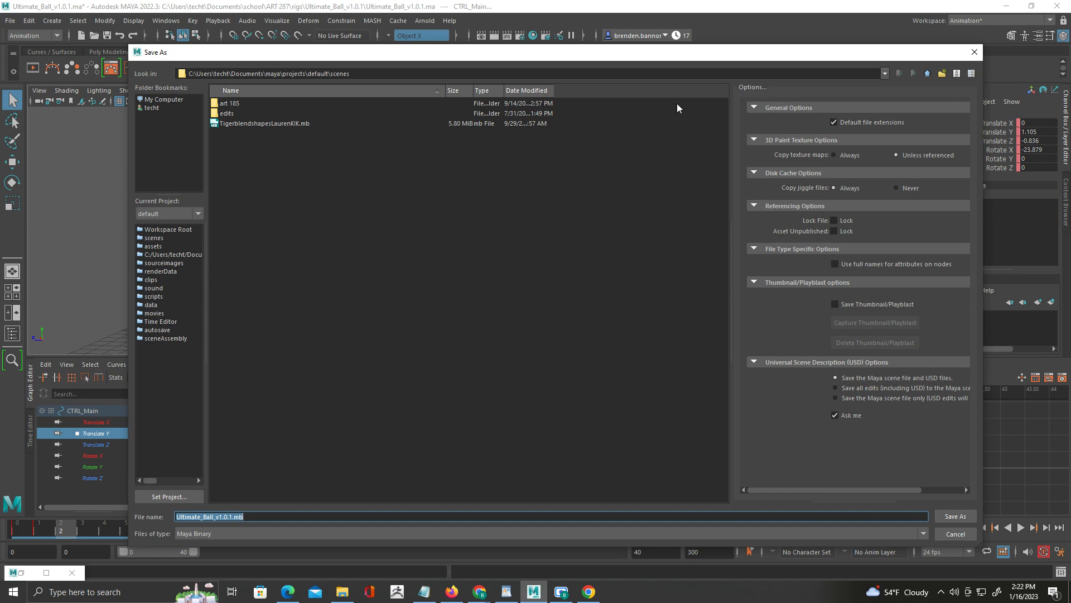
{"action": "left_click", "coordinate": [928, 74]}
{"action": "left_click", "coordinate": [928, 73]}
{"action": "left_click", "coordinate": [927, 73]}
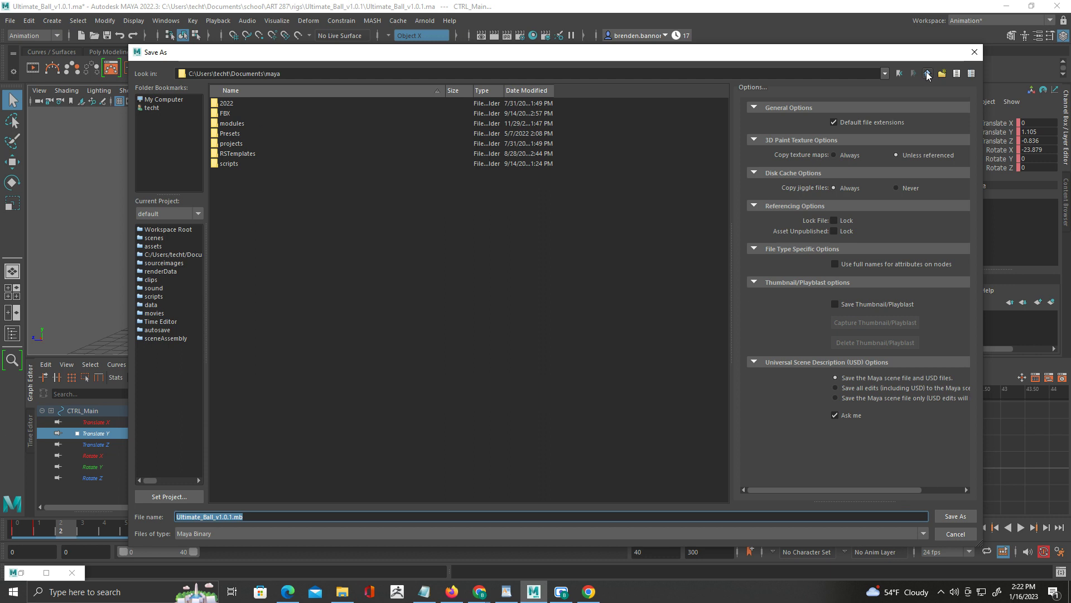
{"action": "left_click", "coordinate": [927, 74]}
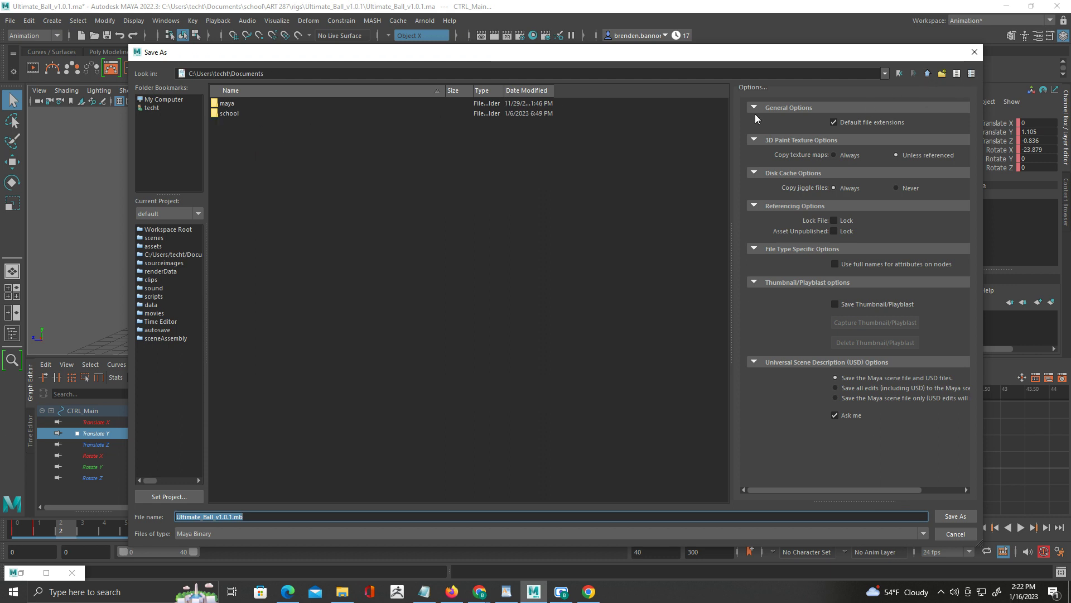
{"action": "double_click", "coordinate": [232, 296]}
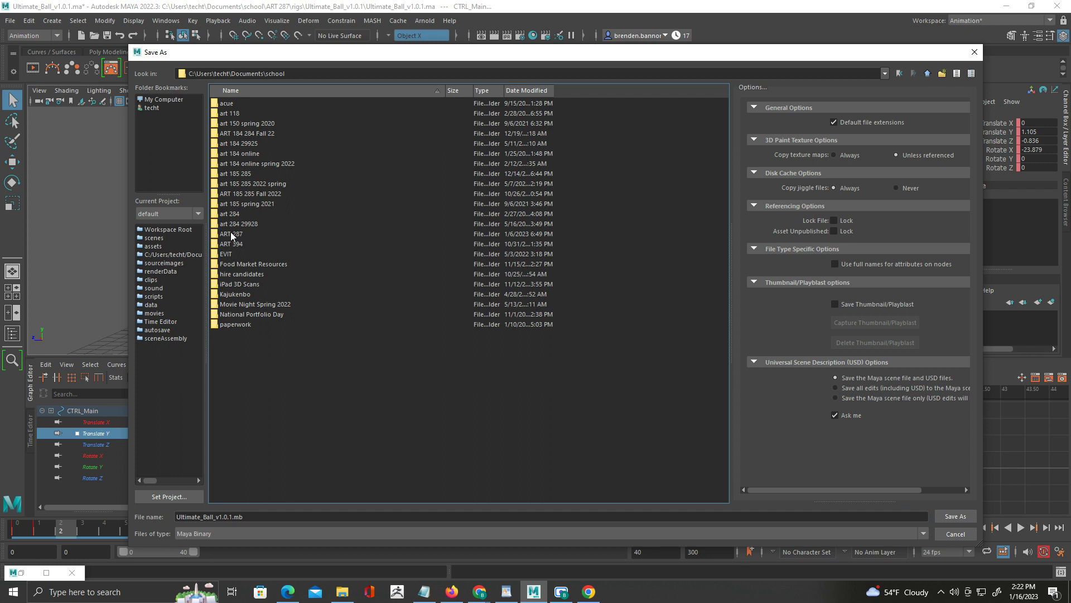
{"action": "double_click", "coordinate": [231, 235]}
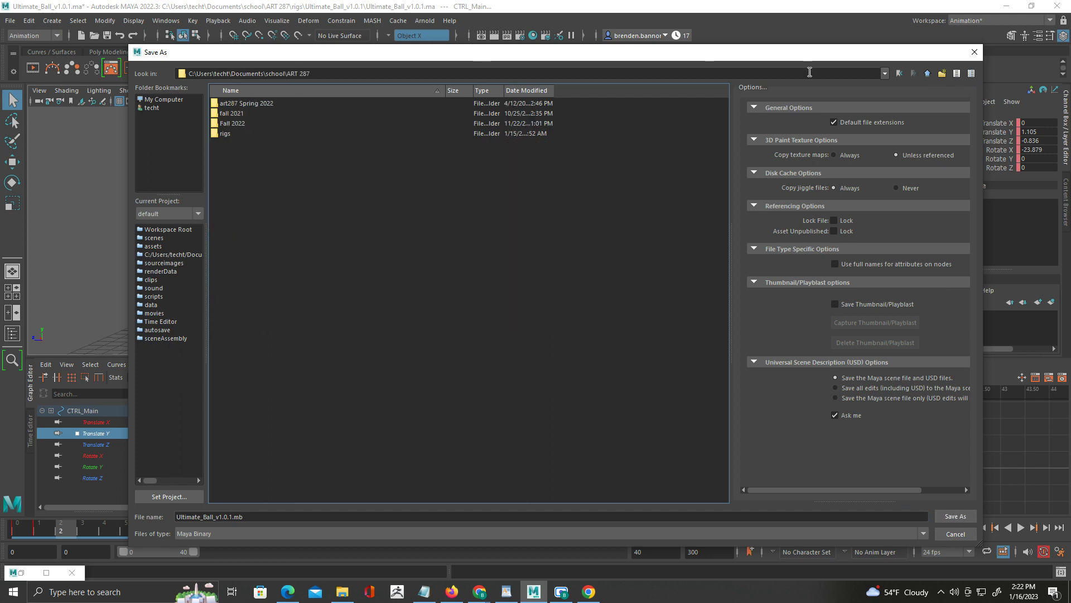
Create a folder named Spring 2023 inside ART 287 and open it.
{"action": "left_click", "coordinate": [942, 74]}
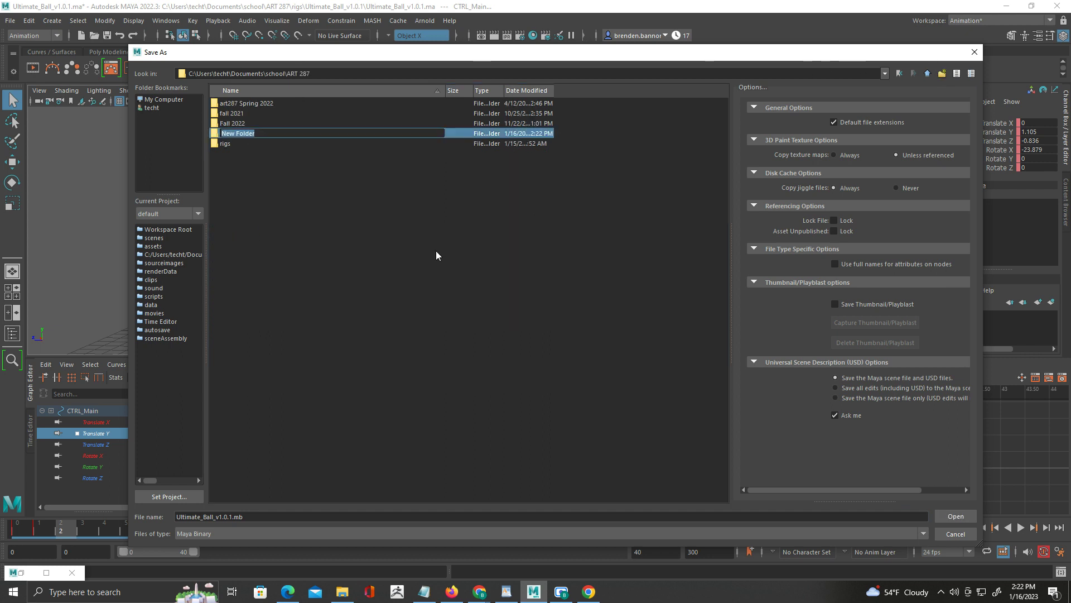
{"action": "type", "text": "Spring 2023"}
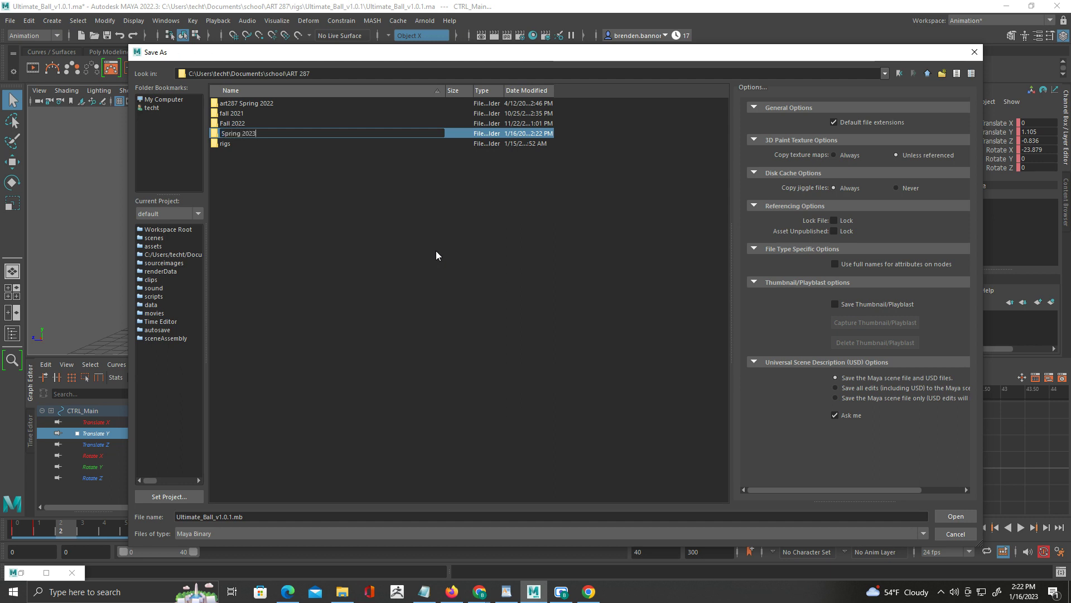
{"action": "key", "text": "Return"}
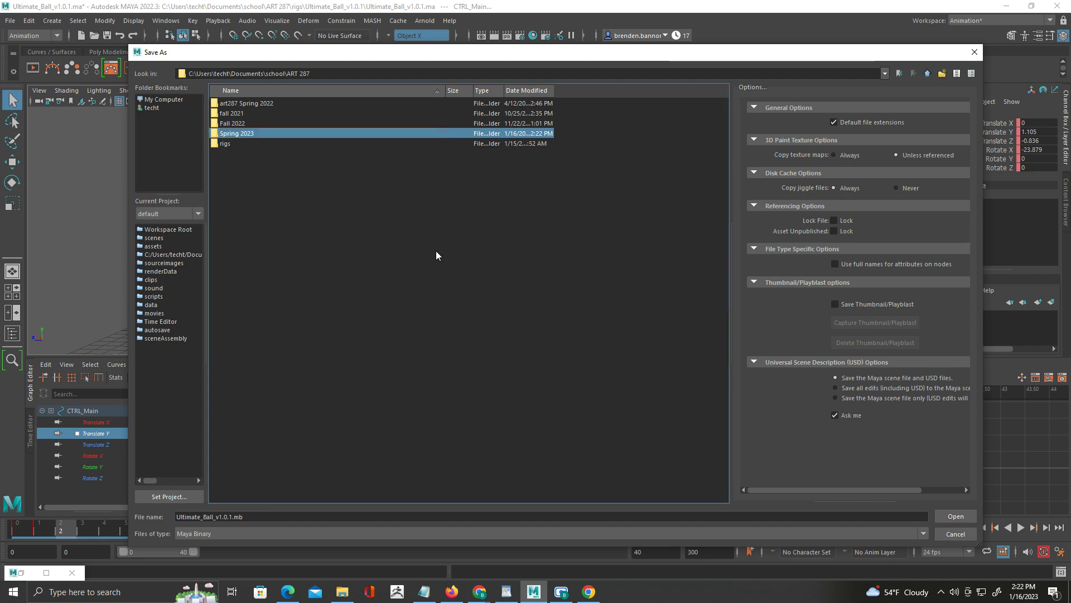
{"action": "double_click", "coordinate": [252, 133]}
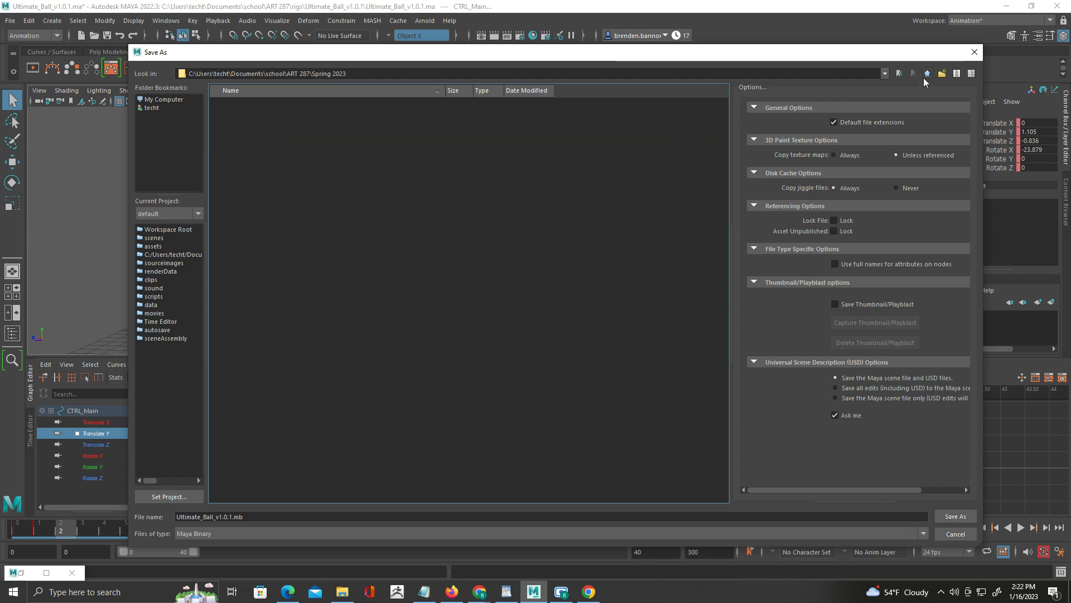
Create a folder named Ballbounce inside Spring 2023 and open it.
{"action": "left_click", "coordinate": [942, 74]}
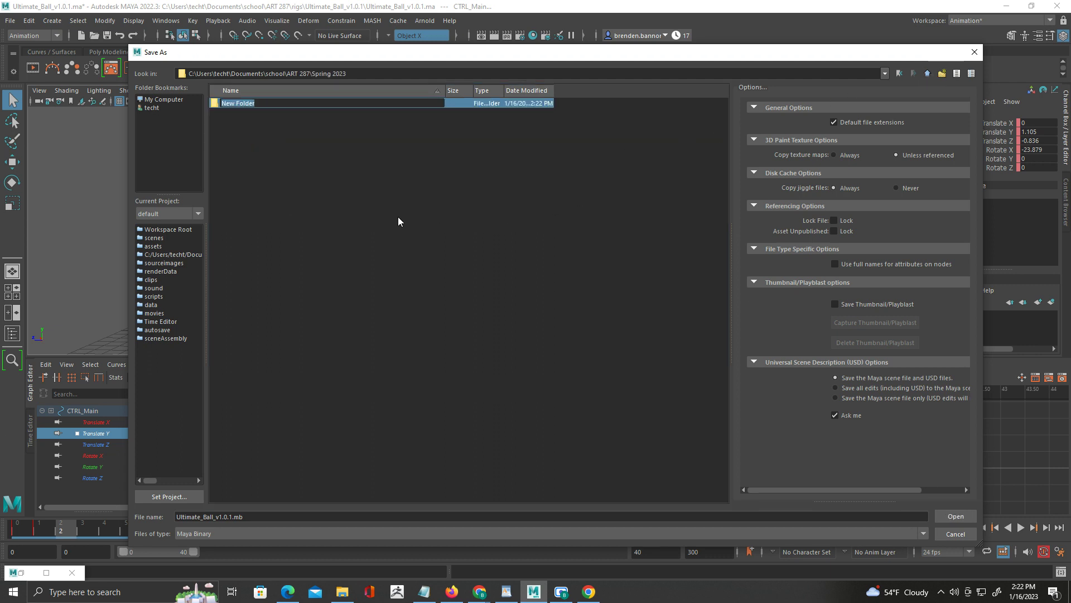
{"action": "type", "text": "Ballbounce"}
{"action": "key", "text": "Return"}
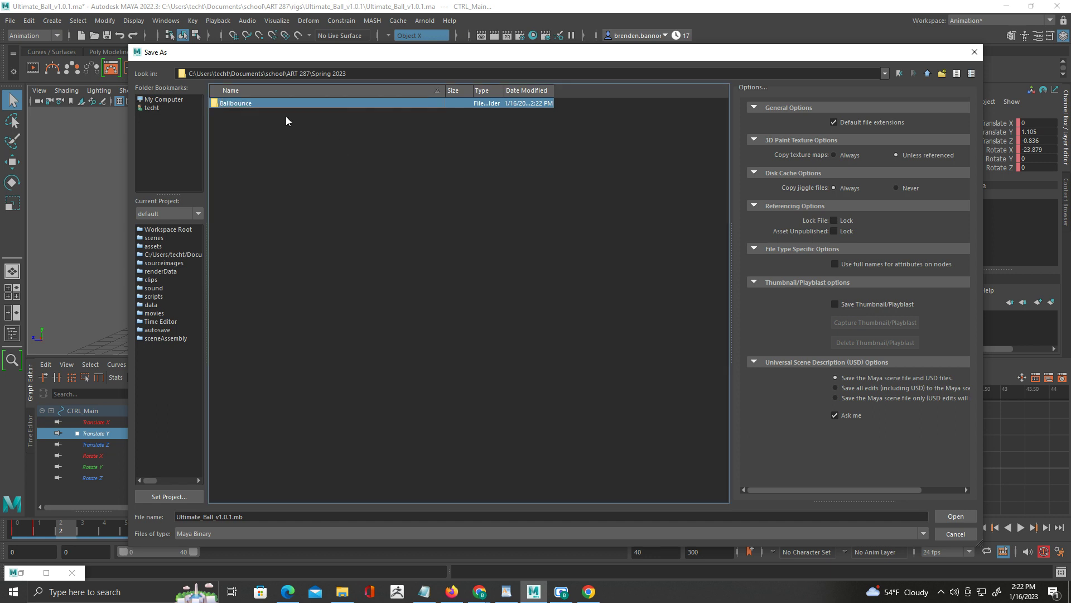
{"action": "double_click", "coordinate": [260, 105]}
Save the scene as ballbounce.mb in the Ballbounce folder, keeping the Maya Binary file type.
{"action": "left_click", "coordinate": [233, 517]}
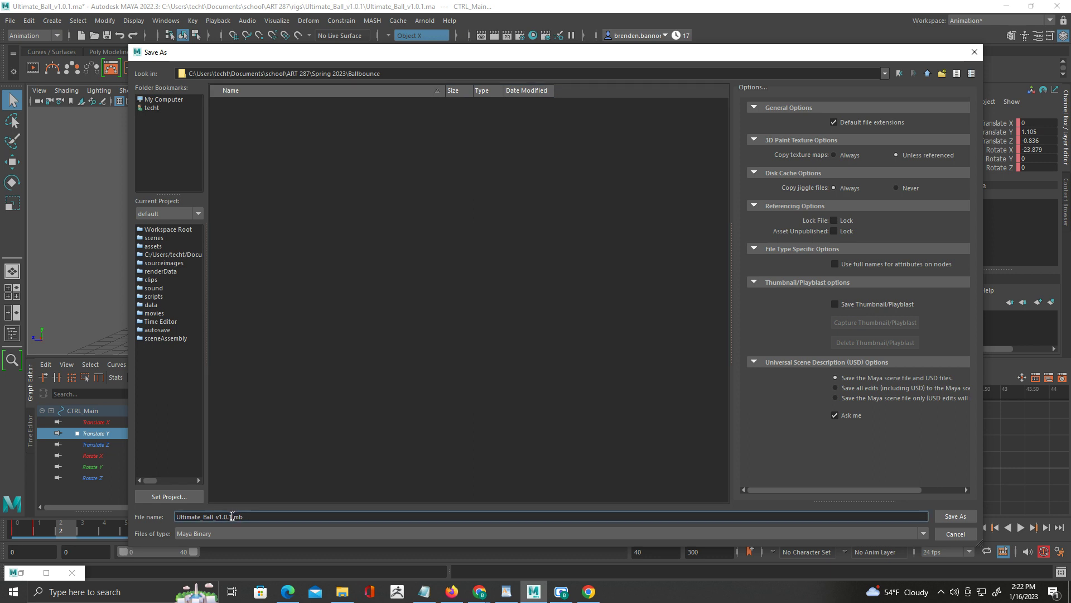
{"action": "left_click_drag", "start_coordinate": [233, 516], "coordinate": [132, 505]}
{"action": "type", "text": "ballbounce"}
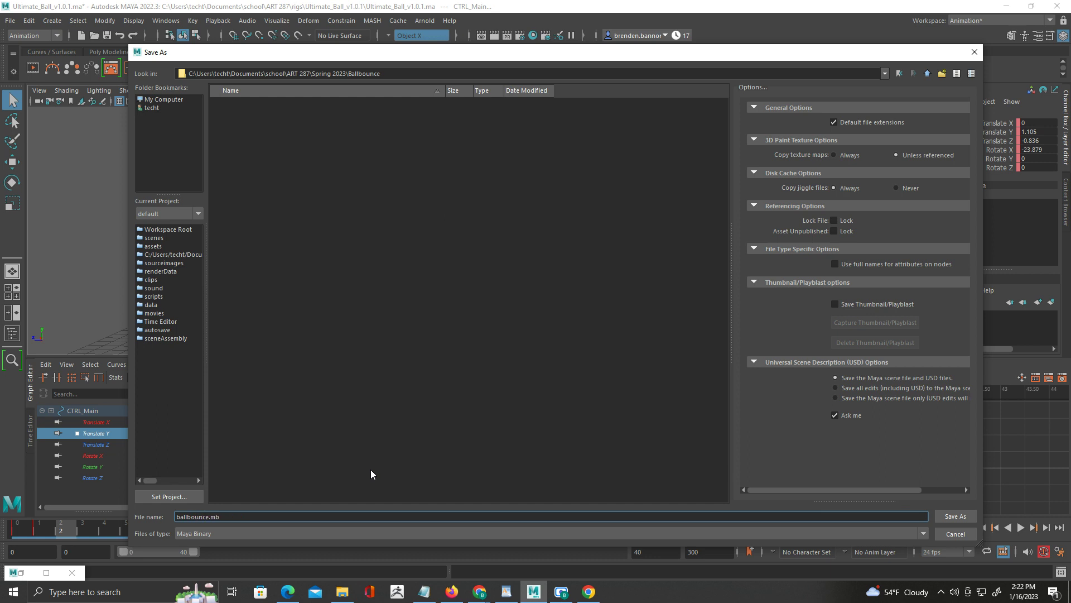
{"action": "left_click", "coordinate": [953, 517]}
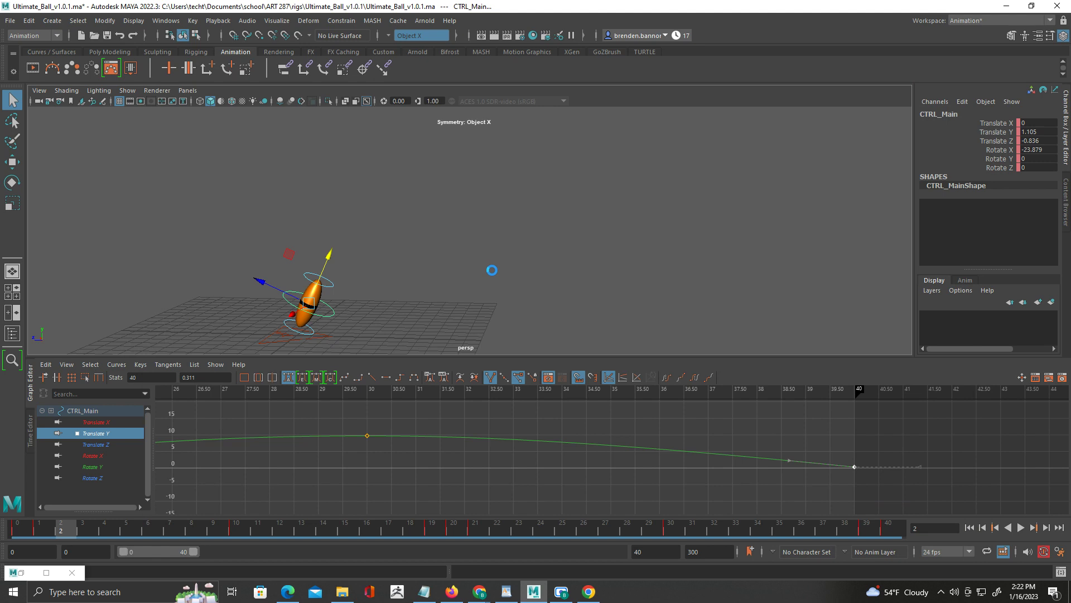
Review the ball bounce by playing the animation and scrubbing through the timeline, ending at frame 39.
{"action": "key", "text": "w"}
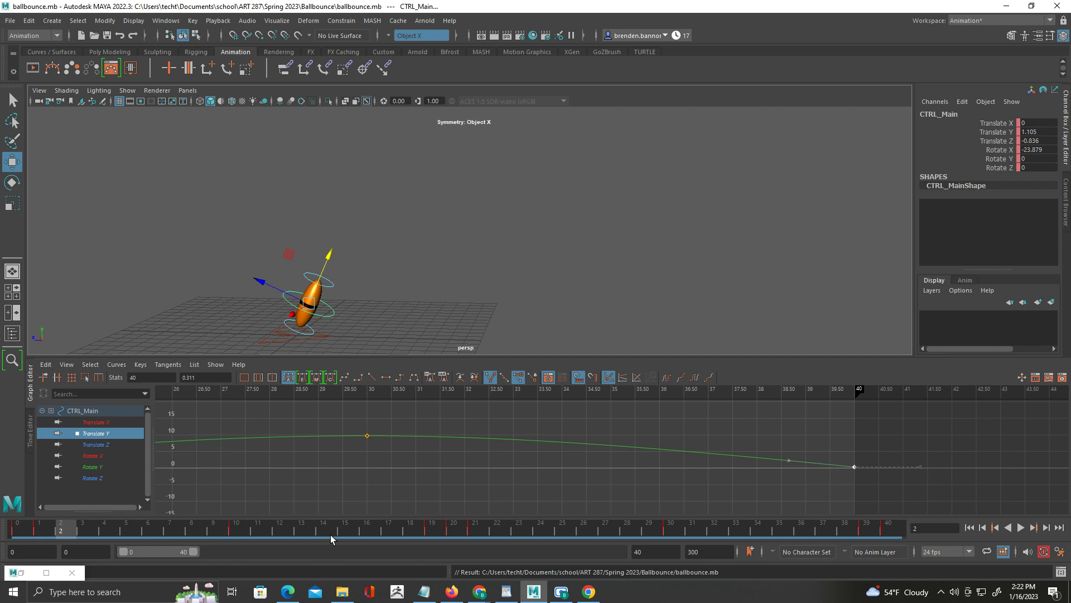
{"action": "key", "text": "alt+v"}
{"action": "mouse_move", "coordinate": [202, 521]}
{"action": "left_mouse_down"}
{"action": "mouse_move", "coordinate": [463, 510]}
{"action": "mouse_move", "coordinate": [37, 496]}
{"action": "mouse_move", "coordinate": [702, 501]}
{"action": "left_mouse_up"}
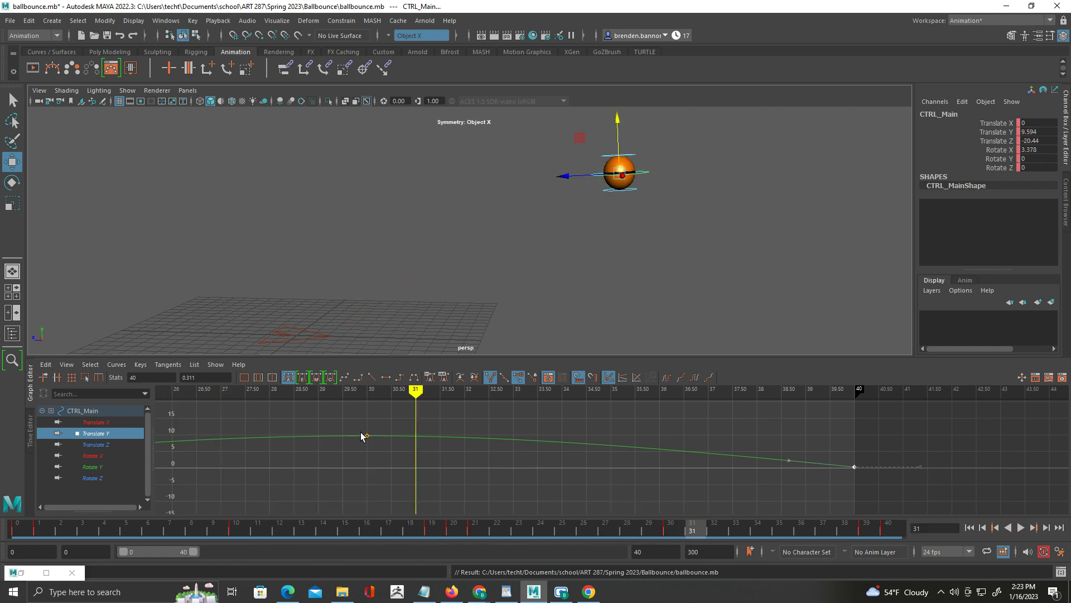
{"action": "key", "text": "alt+v"}
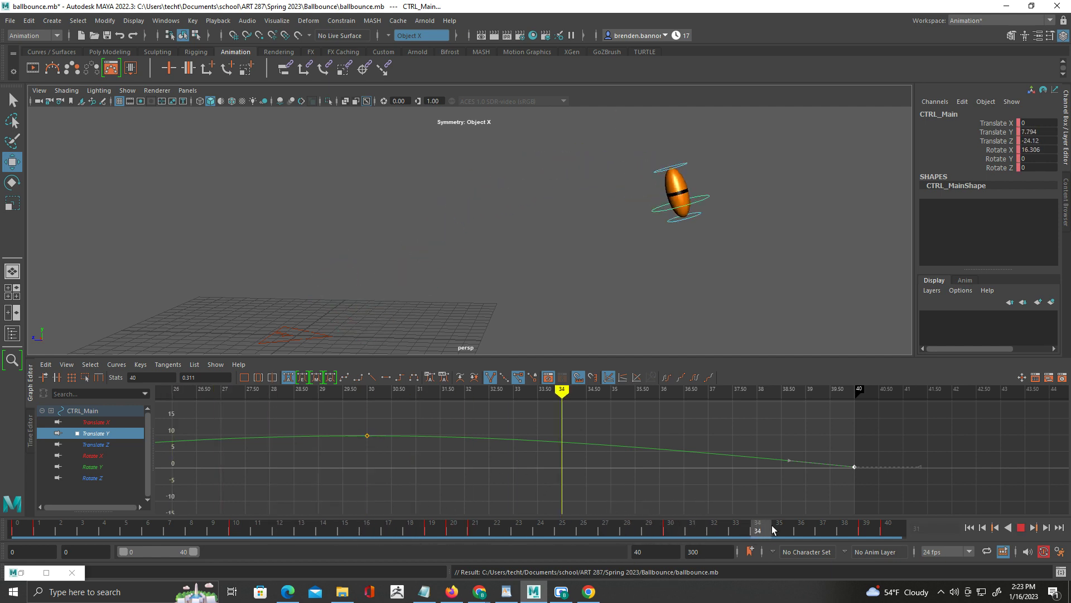
{"action": "left_click_drag", "start_coordinate": [212, 535], "coordinate": [876, 534]}
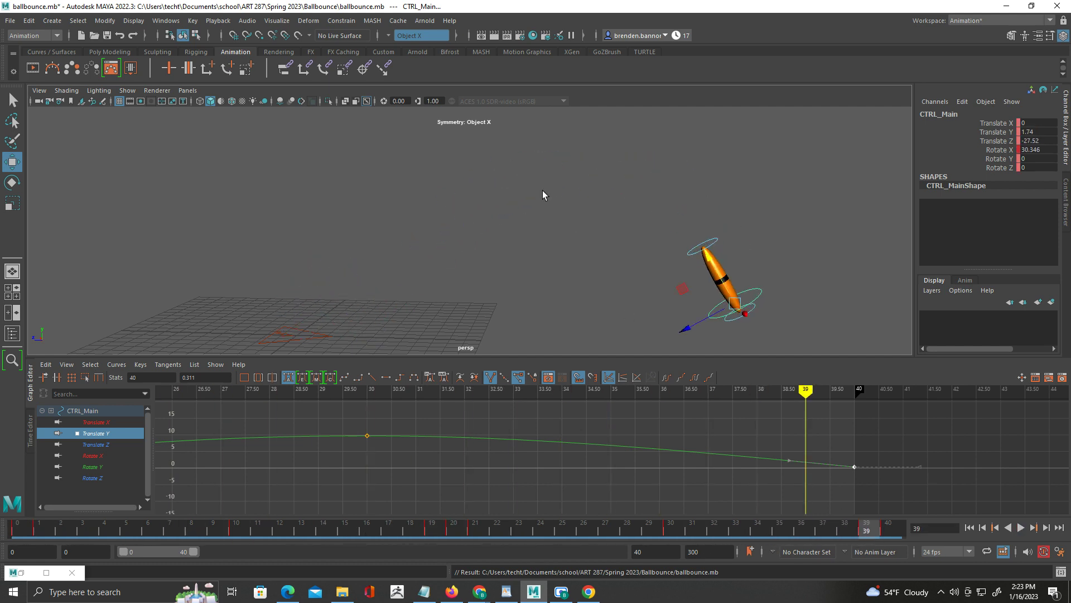
{"action": "left_click", "coordinate": [561, 592]}
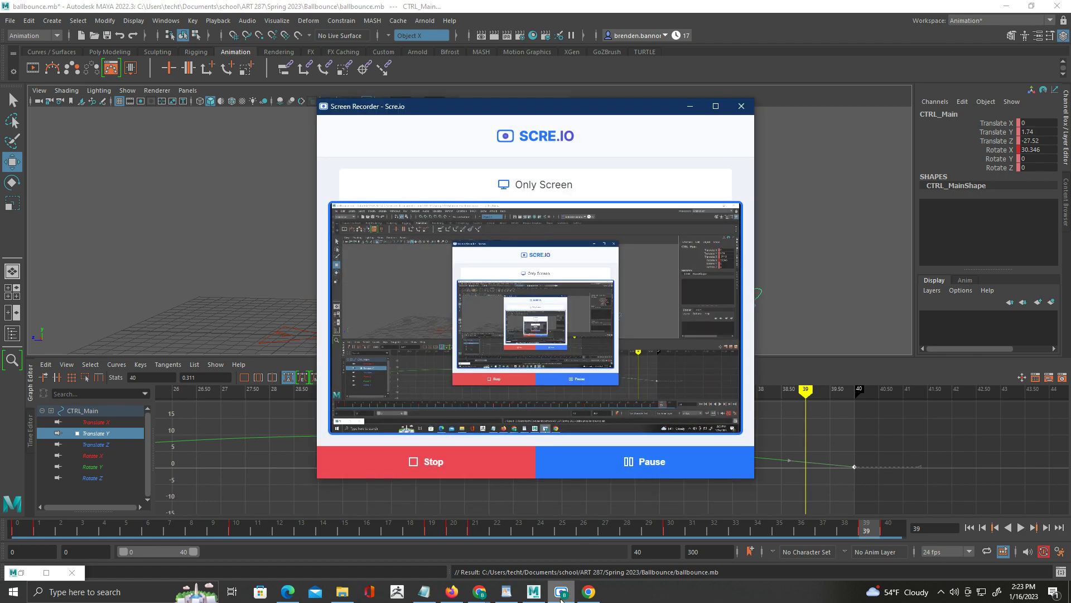